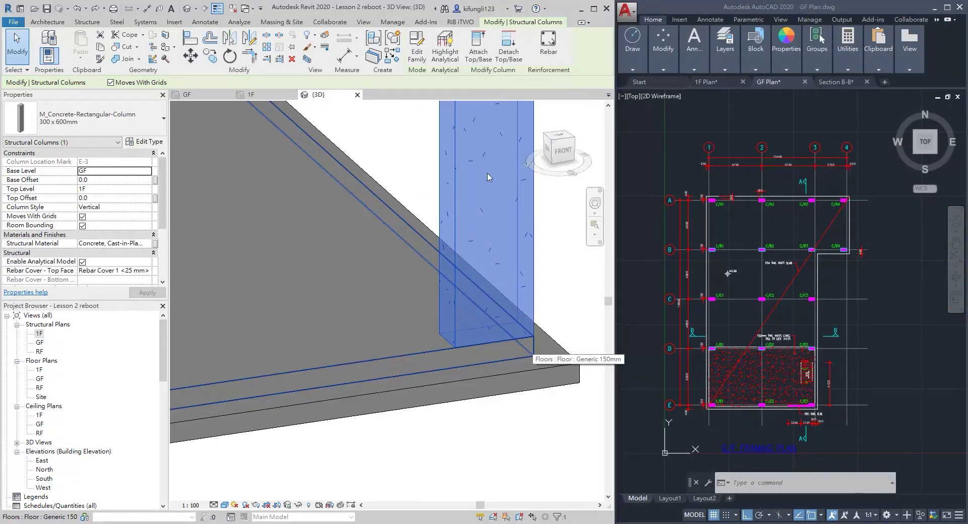
# - Try deleting the Generic 150mm floor around the corner column in the 3D view, and undo the deletion
pyautogui.click(534, 350)
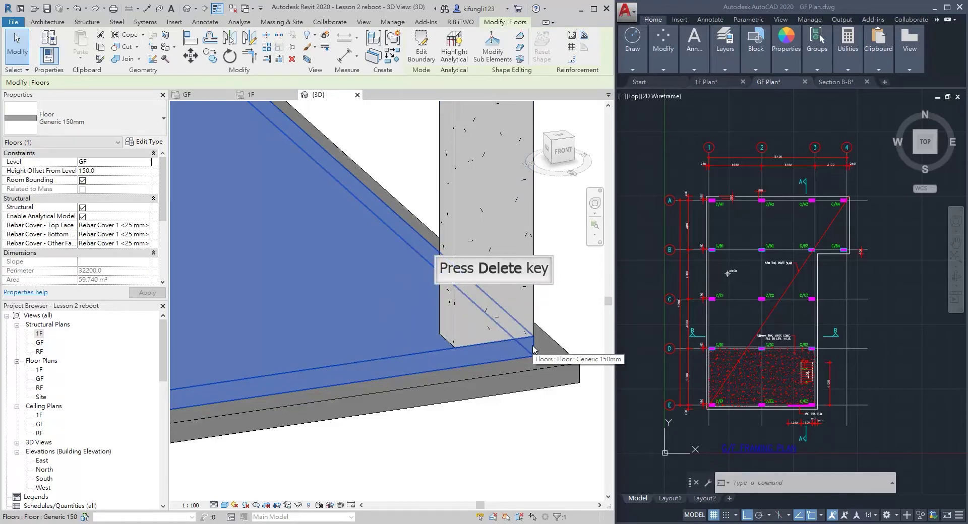
pyautogui.press('Delete')
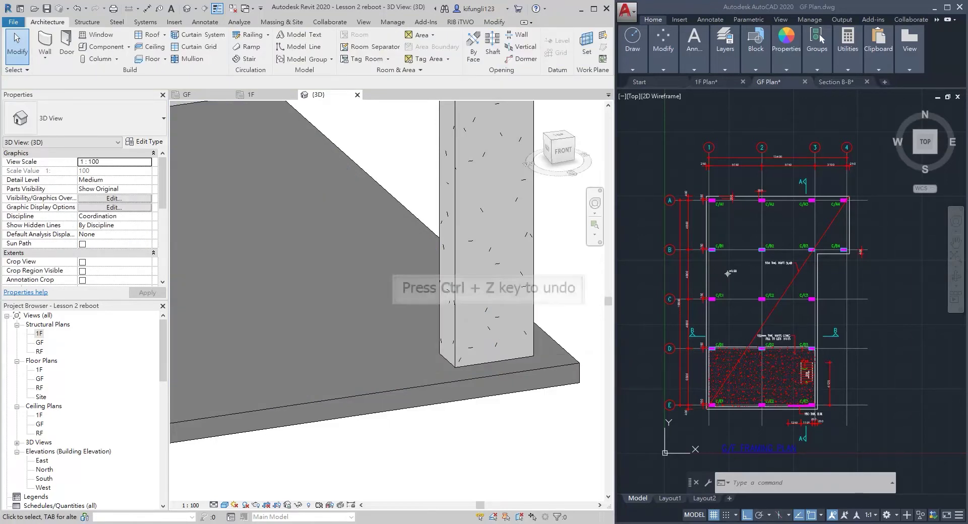
pyautogui.scroll(-5, 539, 349)
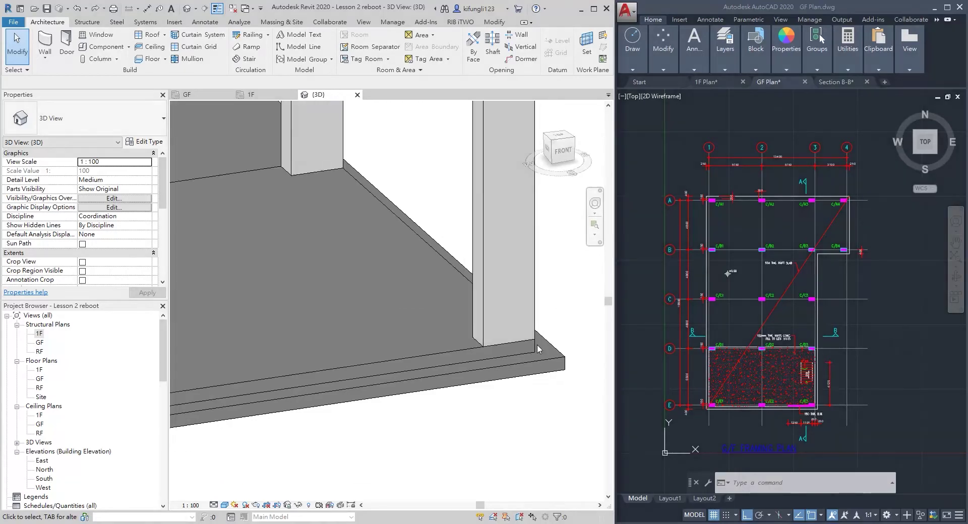
pyautogui.scroll(-4, 538, 349)
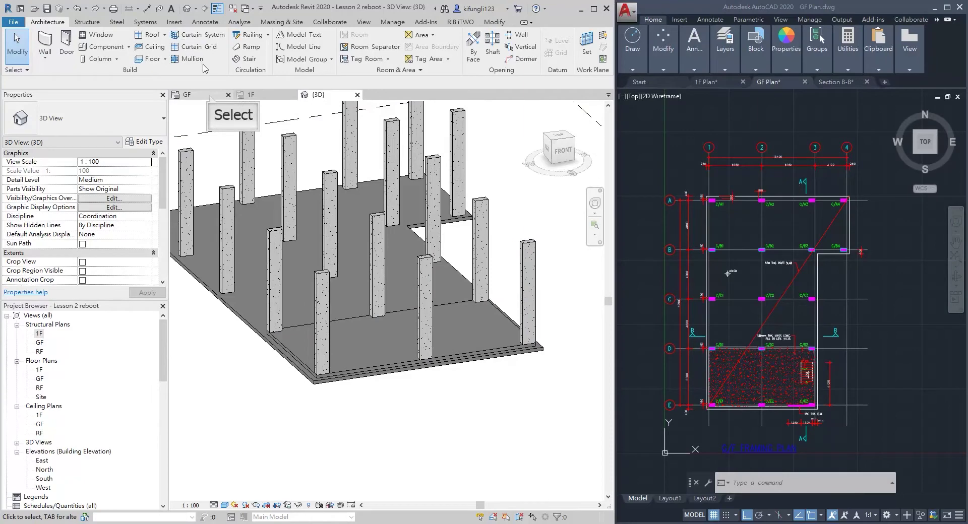
# - Open the GF structural plan and examine section marks A and B in the AutoCAD GF plan
pyautogui.click(212, 96)
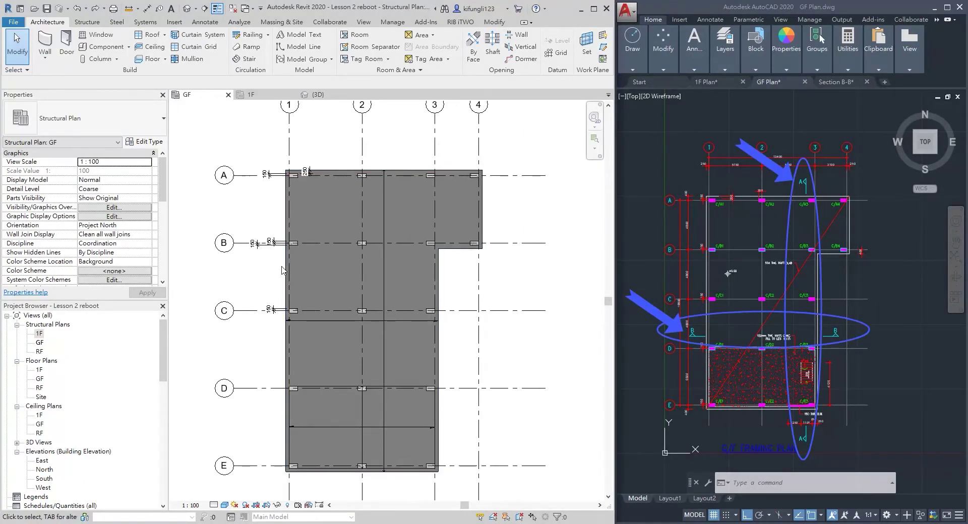
pyautogui.click(819, 202)
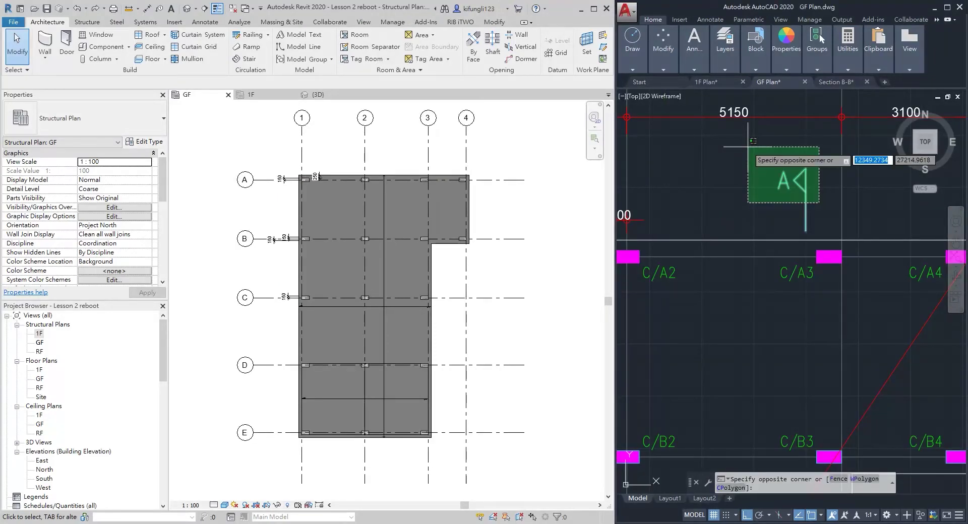
pyautogui.click(748, 147)
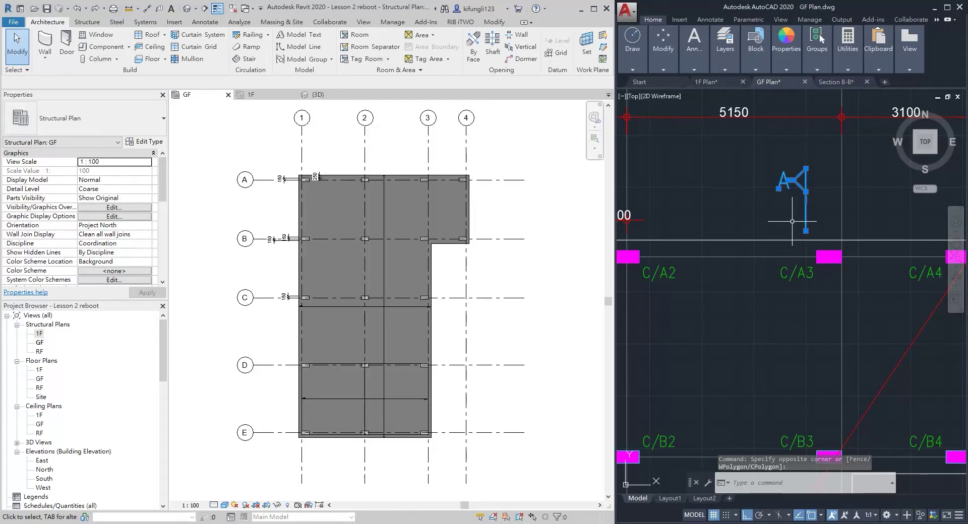
pyautogui.scroll(-5, 792, 221)
pyautogui.press('Escape')
pyautogui.scroll(6, 866, 324)
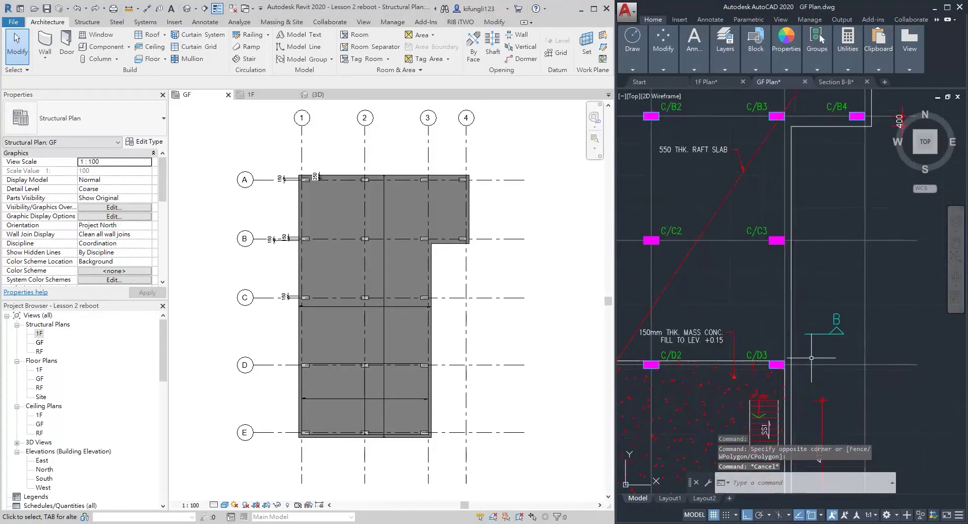
pyautogui.click(867, 323)
pyautogui.click(830, 230)
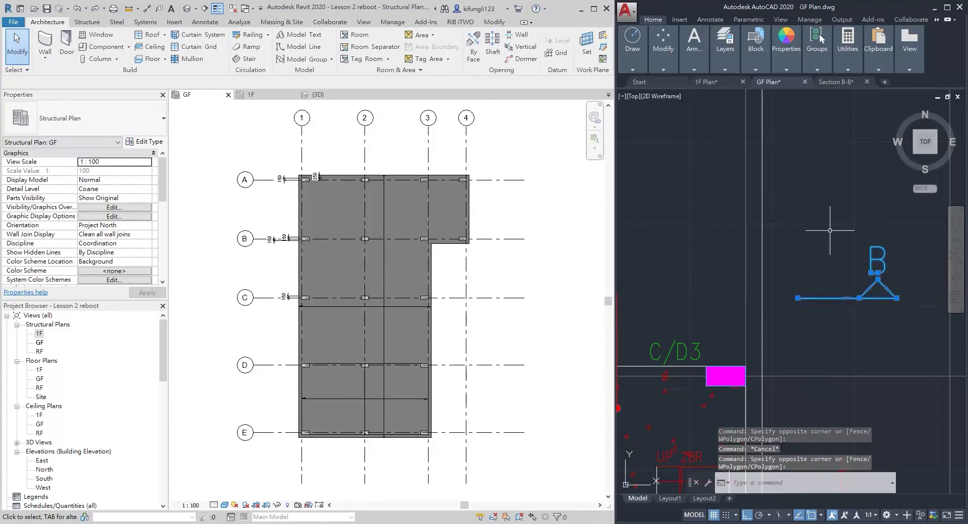
pyautogui.press('Escape')
pyautogui.click(892, 330)
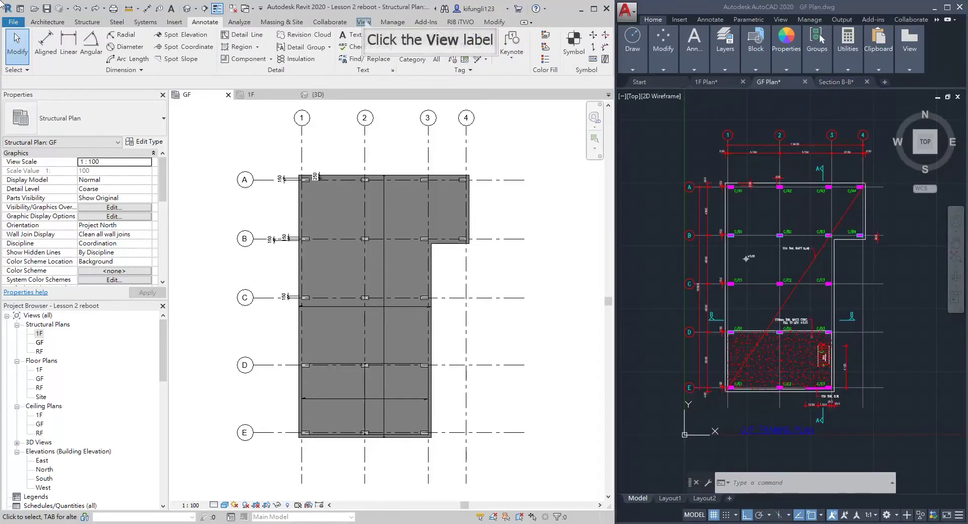
# - In Revit, draw a vertical building section line between grids 2 and 3, from above grid A to below grid E
pyautogui.click(364, 23)
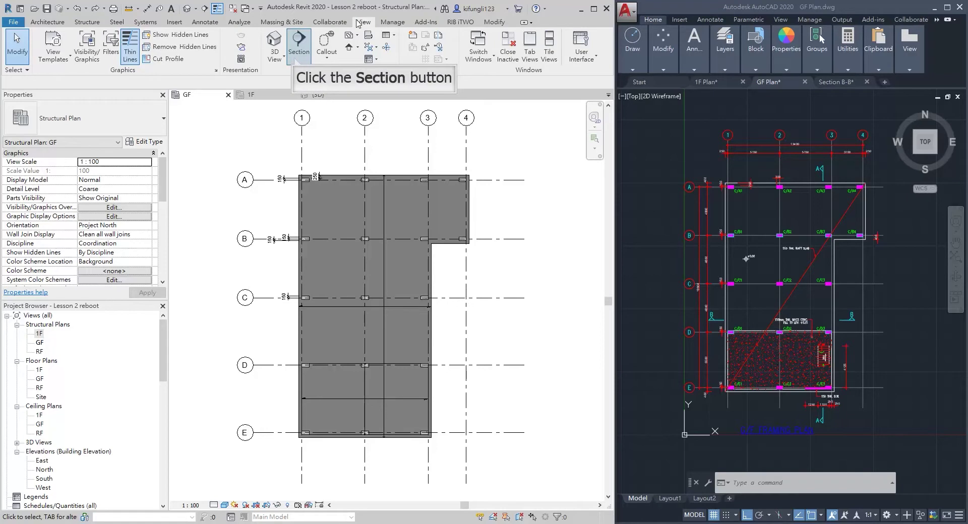
pyautogui.click(297, 54)
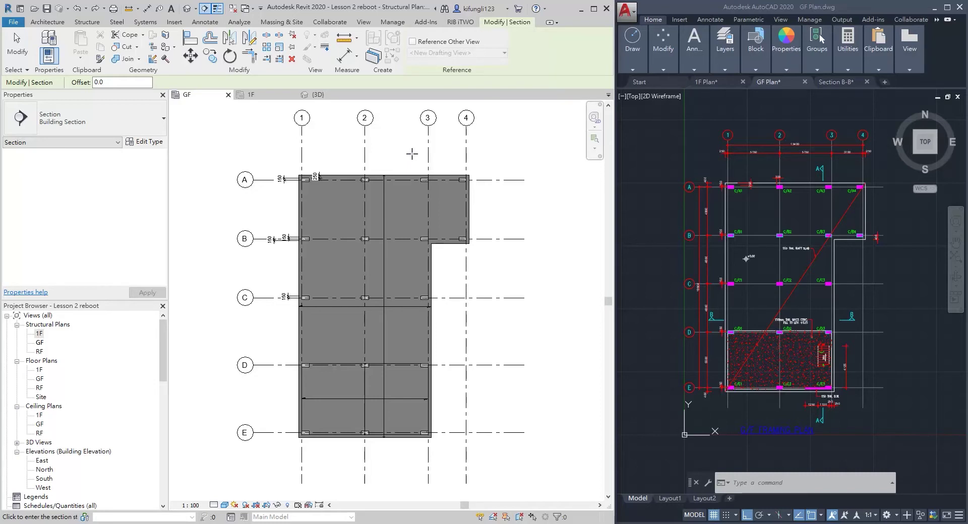
pyautogui.click(412, 154)
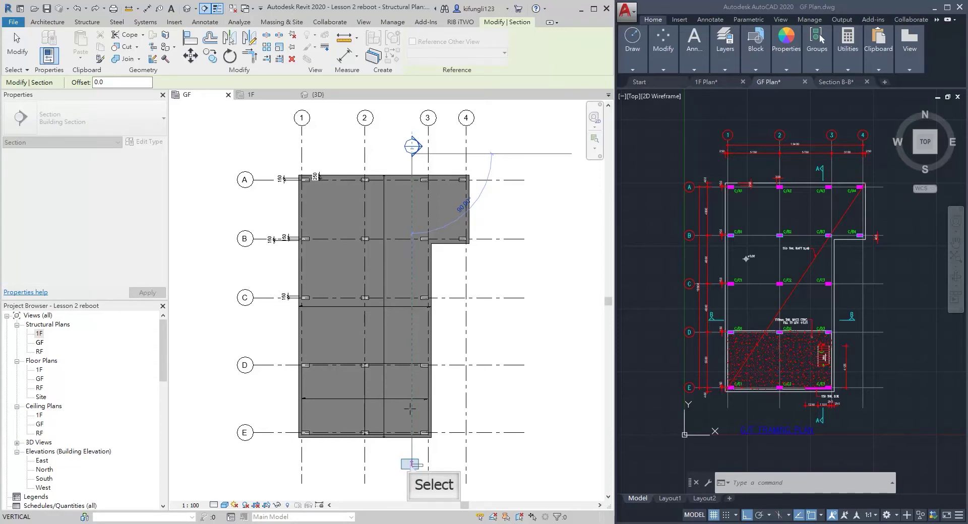
pyautogui.click(411, 464)
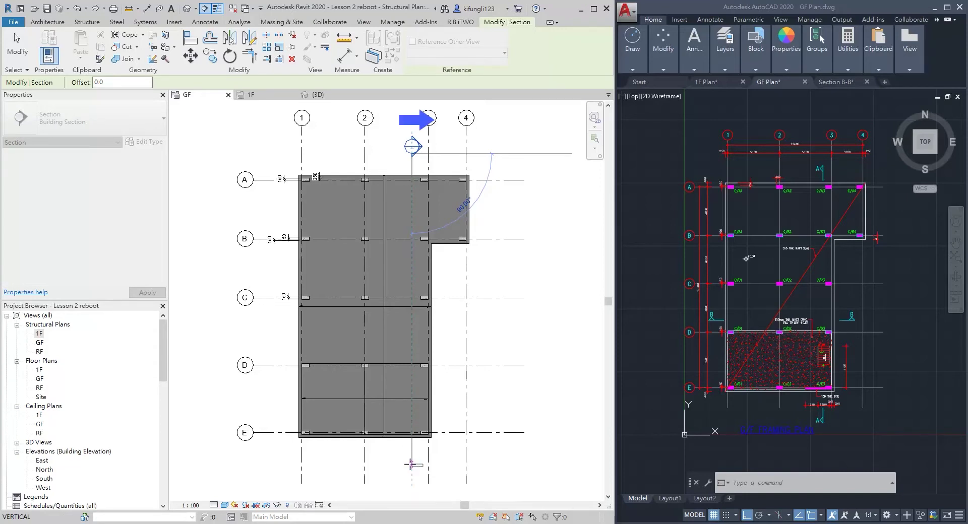
pyautogui.press('Escape')
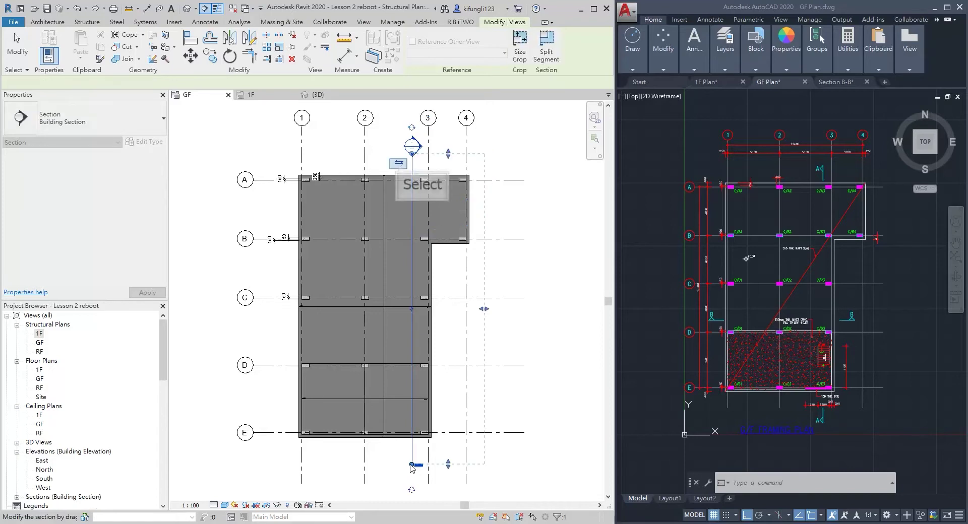
# - Flip the vertical section to look toward grid 1 and bring its view-depth boundary close to the section line
pyautogui.click(399, 165)
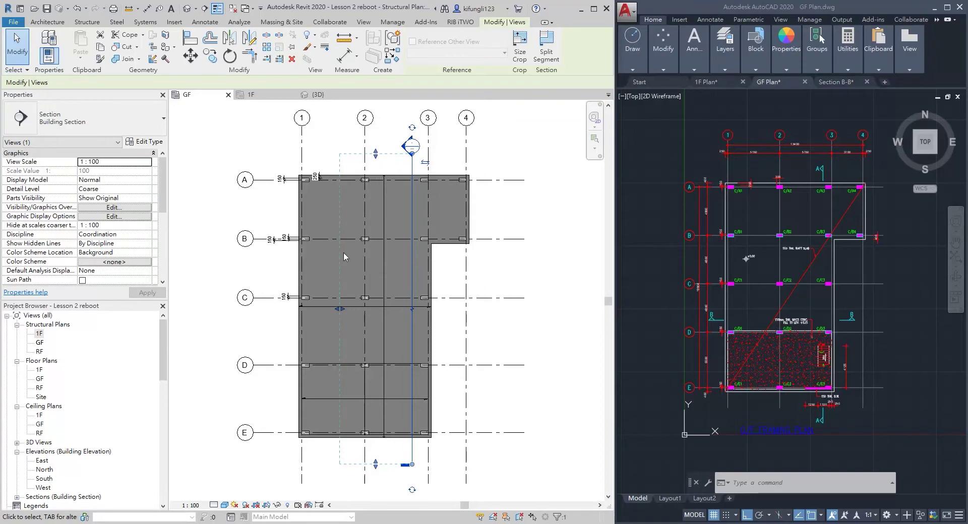
pyautogui.moveTo(342, 312); pyautogui.dragTo(208, 306)
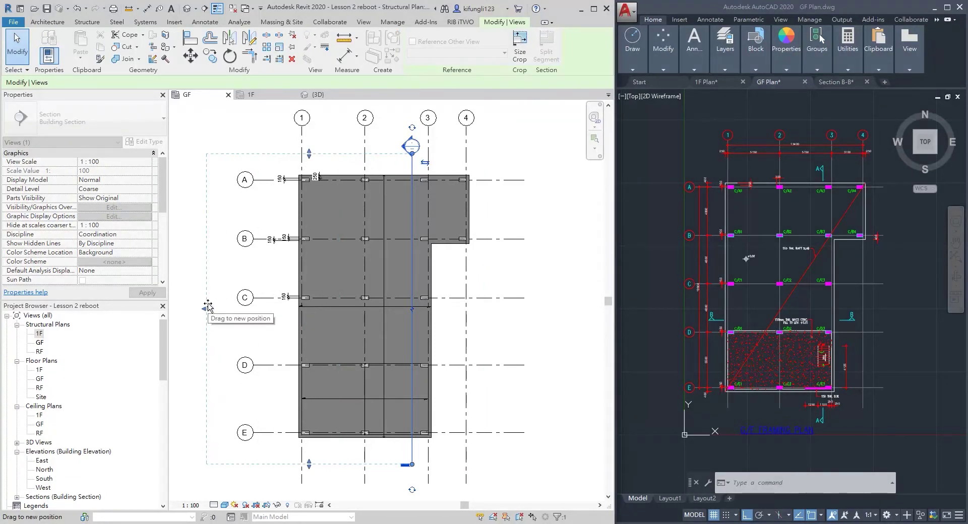
pyautogui.moveTo(208, 306); pyautogui.dragTo(395, 325)
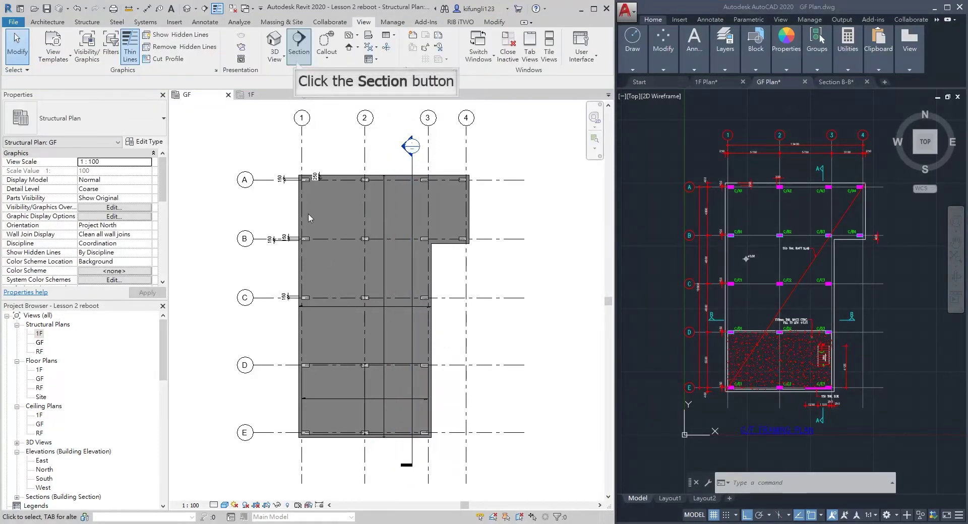
# - Draw a horizontal building section line between grids C and D across the building, with its view-depth boundary close to the line
pyautogui.click(299, 50)
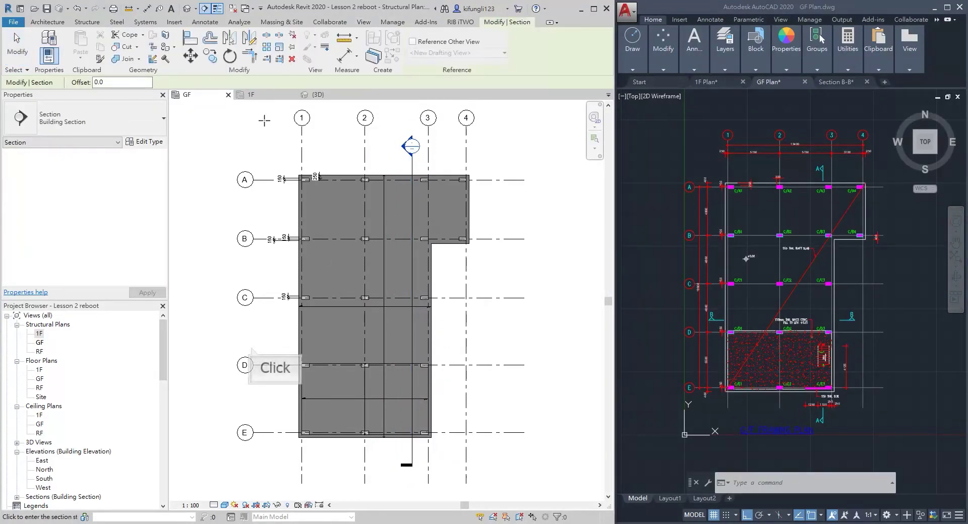
pyautogui.click(251, 347)
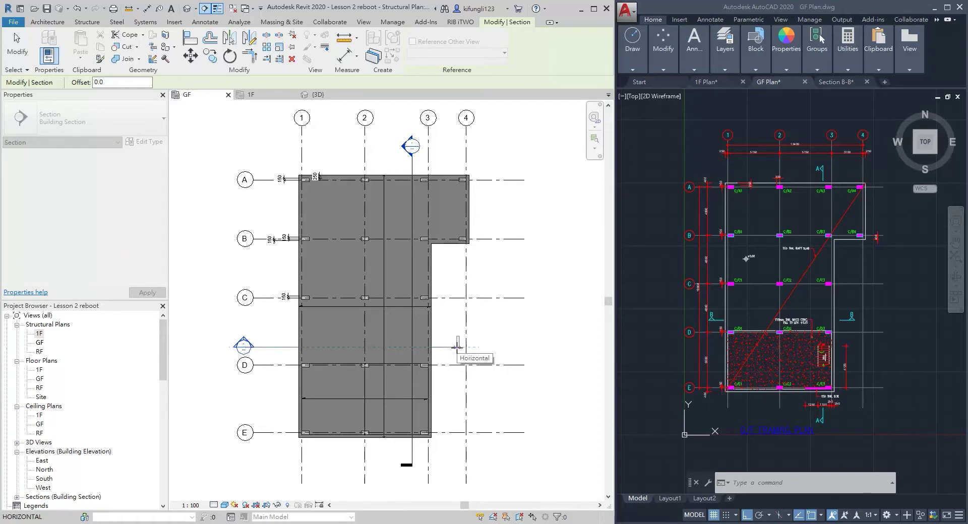
pyautogui.click(457, 347)
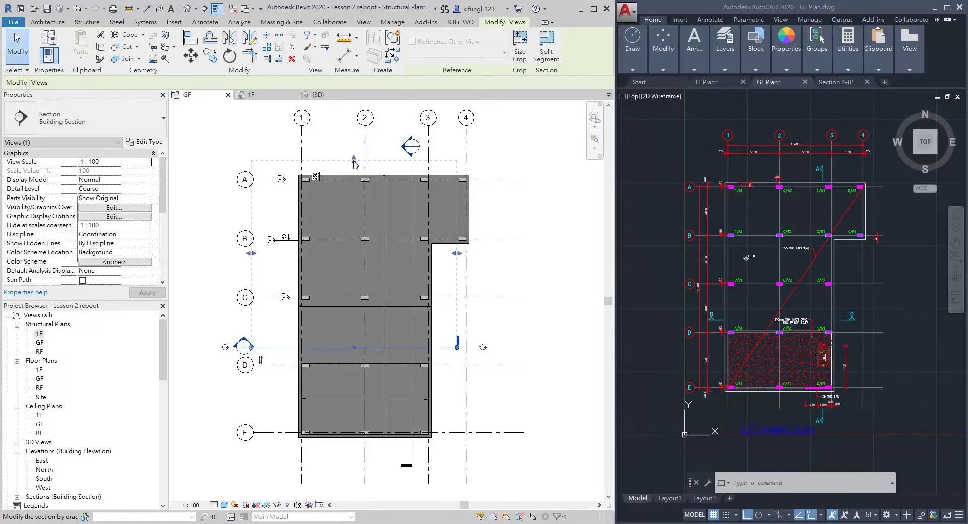
pyautogui.moveTo(354, 160); pyautogui.dragTo(365, 337)
pyautogui.scroll(1, 366, 337)
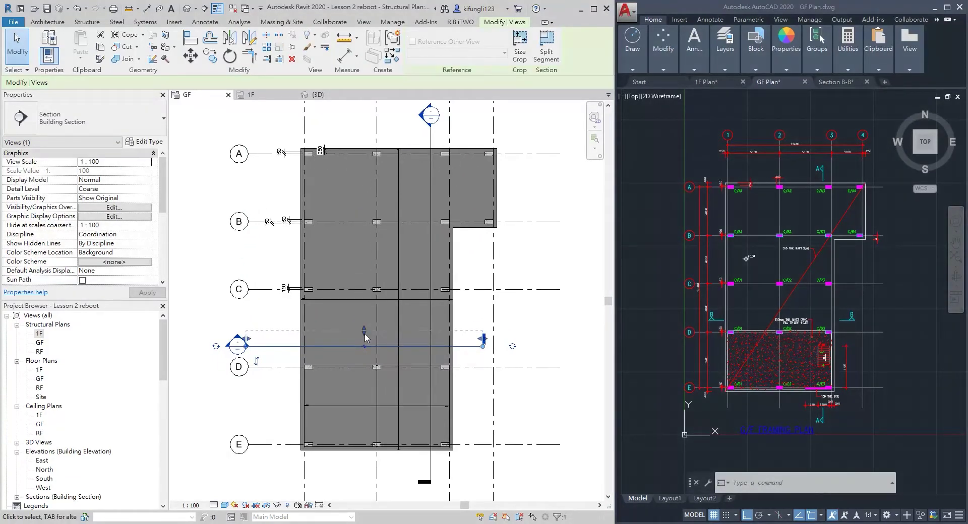
# - Extend the horizontal section line and its side boundary past grid 4
pyautogui.press('s')
pyautogui.press('s')
pyautogui.click(501, 347)
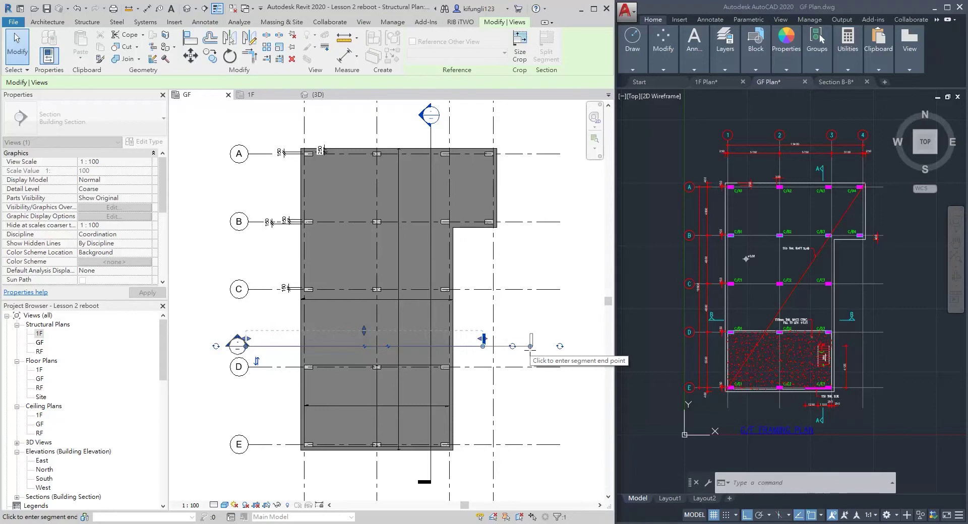
pyautogui.click(530, 347)
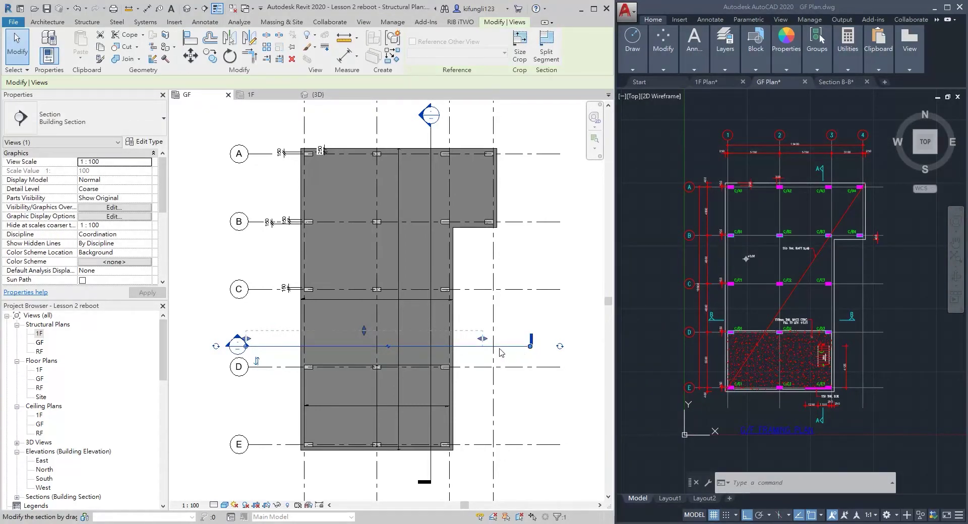
pyautogui.moveTo(485, 340); pyautogui.dragTo(512, 347)
pyautogui.press('Escape')
pyautogui.scroll(-1, 512, 347)
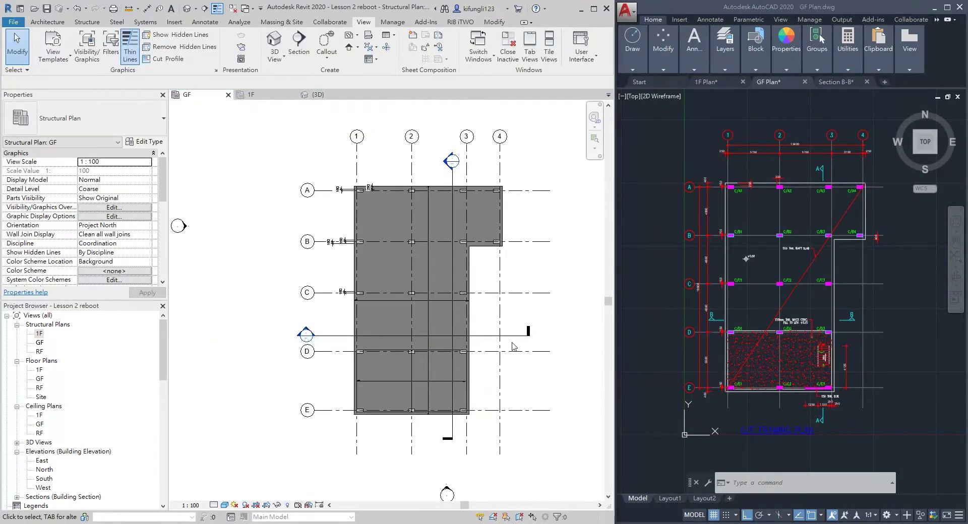
# - Go to the view of the vertical section and raise its upper crop boundary above the RF level
pyautogui.click(453, 221)
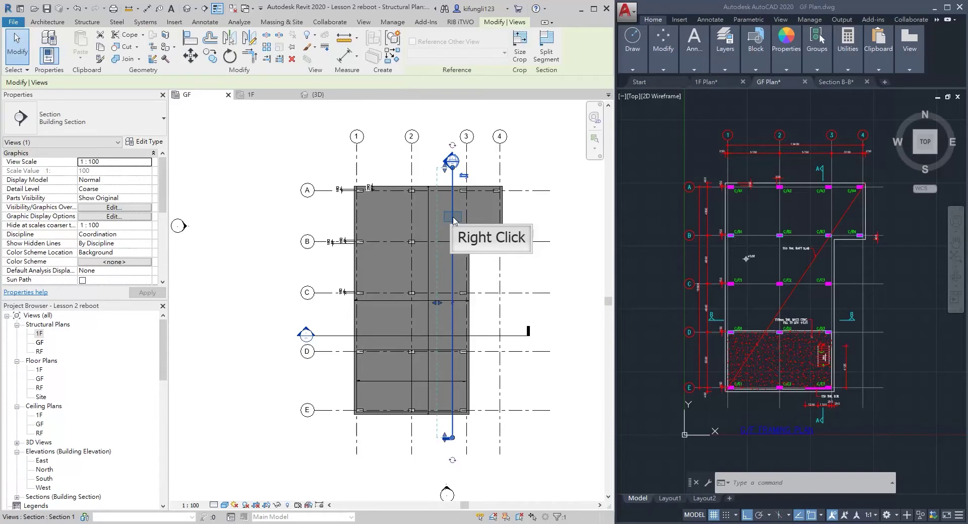
pyautogui.rightClick(454, 220)
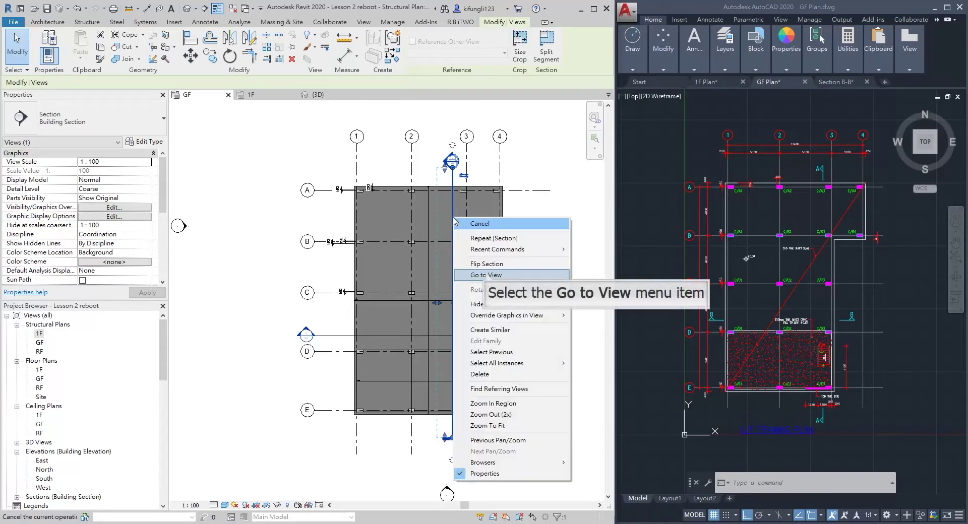
pyautogui.click(487, 276)
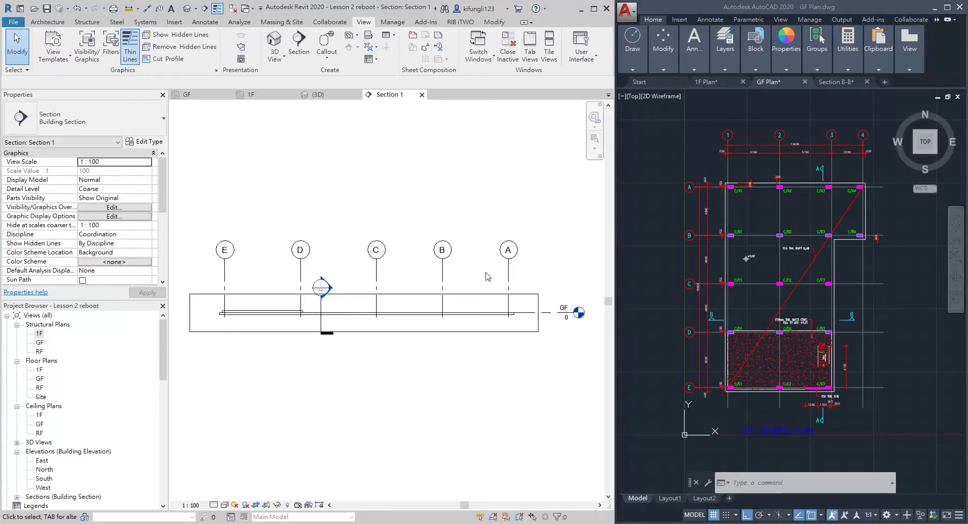
pyautogui.click(354, 295)
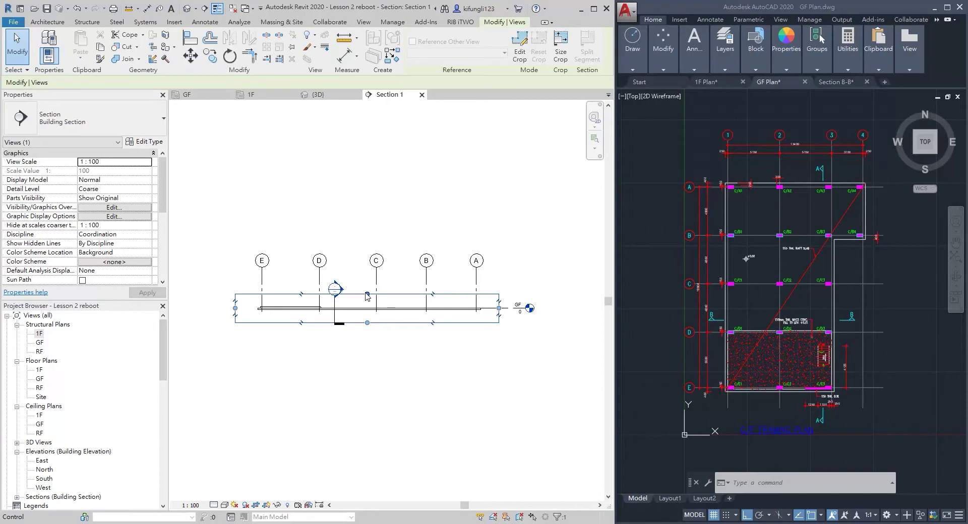
pyautogui.moveTo(367, 295); pyautogui.dragTo(367, 136)
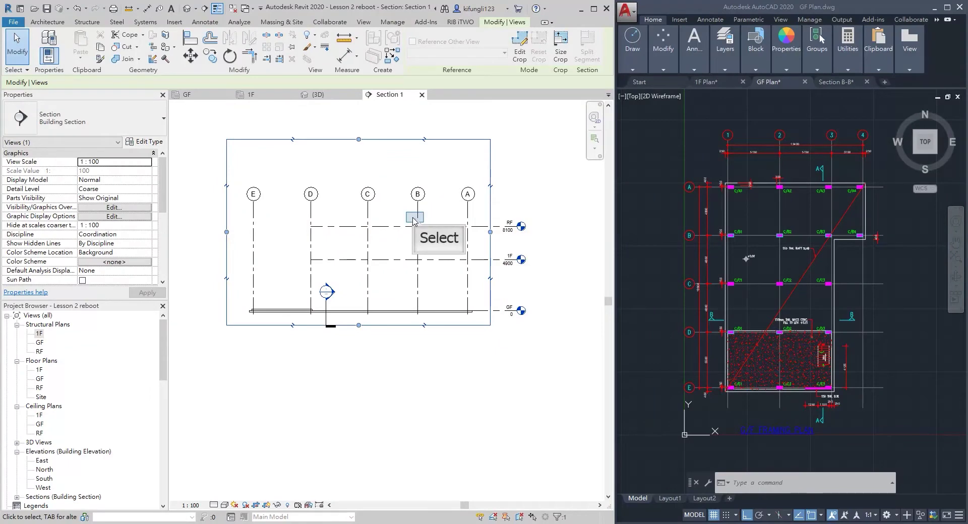
# - Extend the grid lines above the section's crop boundary and stretch the RF level line beyond grid E
pyautogui.click(416, 221)
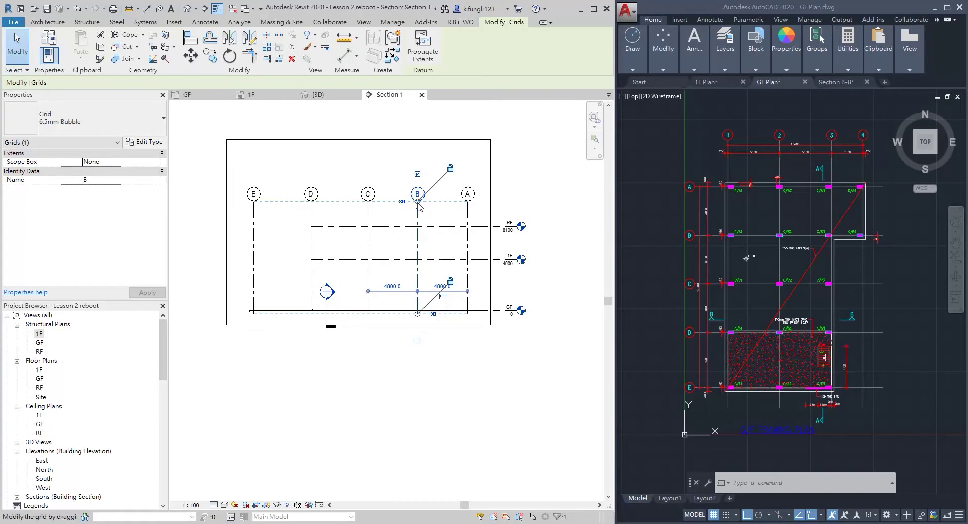
pyautogui.moveTo(418, 204); pyautogui.dragTo(421, 123)
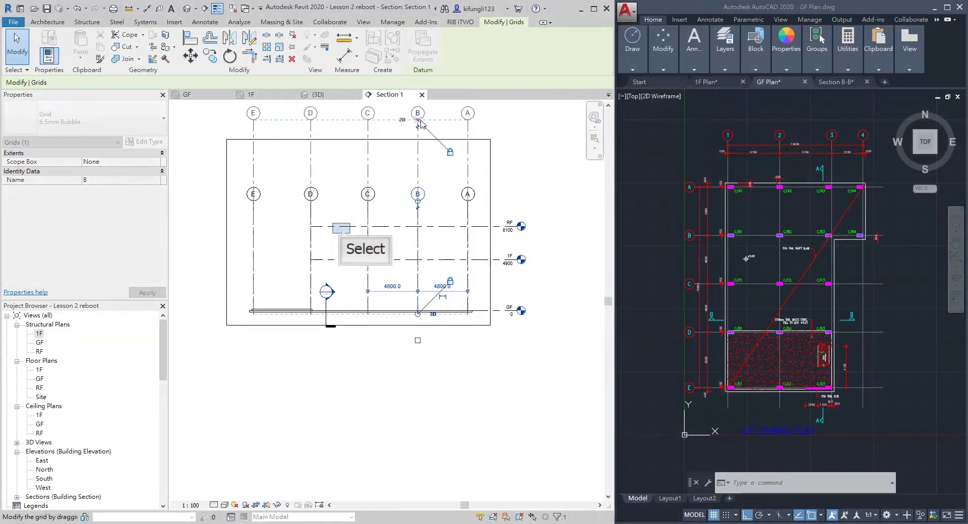
pyautogui.click(343, 227)
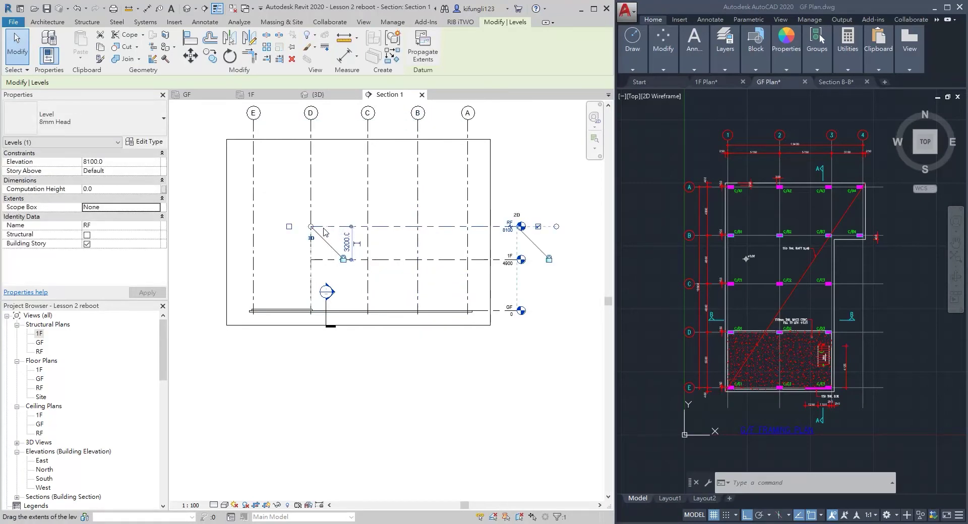
pyautogui.moveTo(312, 229); pyautogui.dragTo(212, 222)
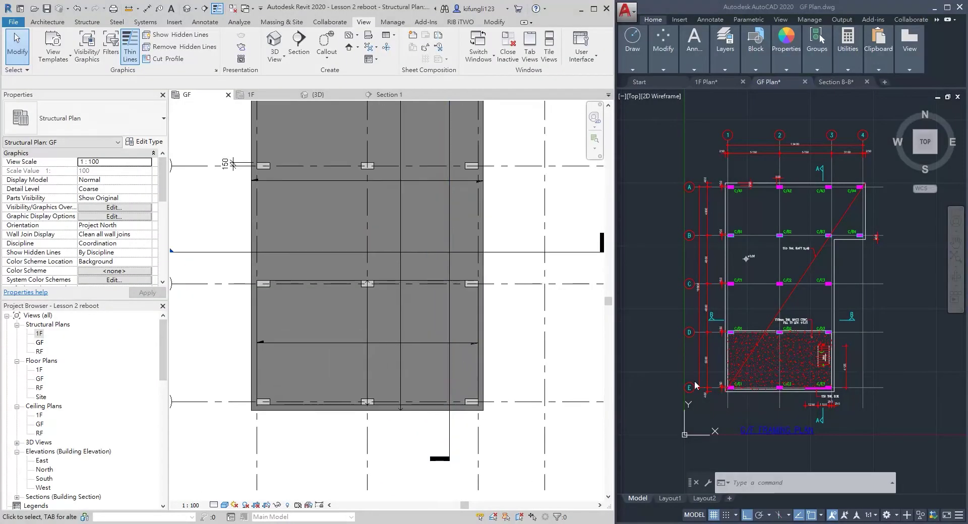
# - Switch to the AutoCAD GF plan and examine the 150 mm thick wall beside column C/E3
pyautogui.scroll(3, 831, 395)
pyautogui.scroll(2, 831, 395)
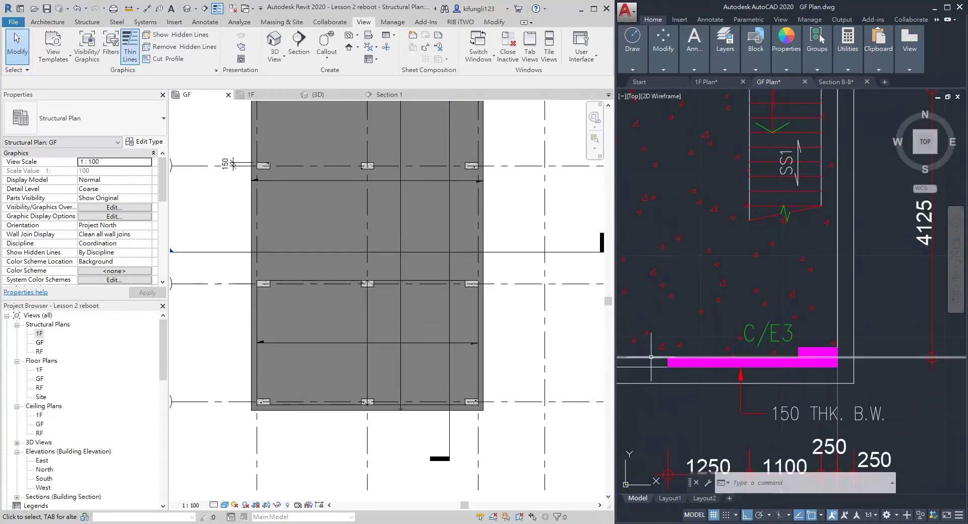
pyautogui.click(706, 362)
# - Switch to Revit, start a structural wall and duplicate the Generic - 200mm type as Generic - 150mm
pyautogui.scroll(-3, 368, 339)
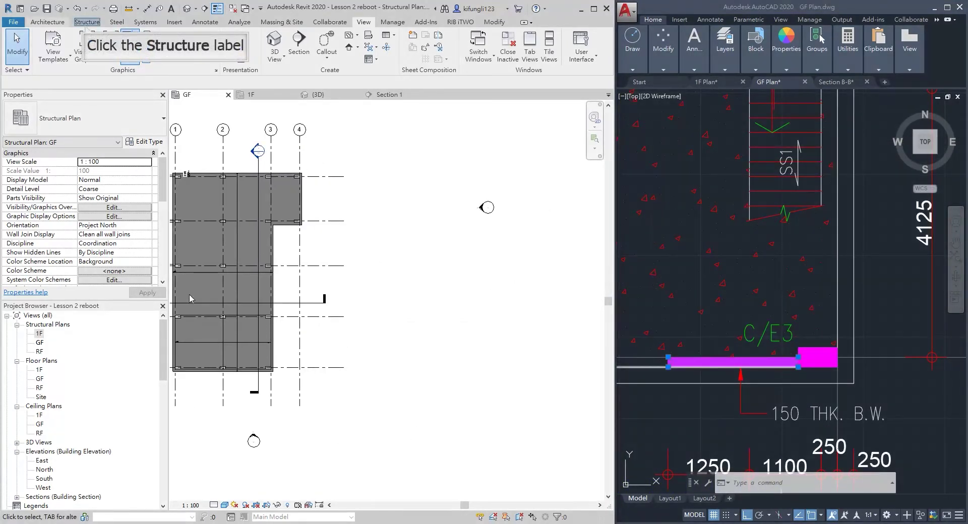
pyautogui.click(87, 22)
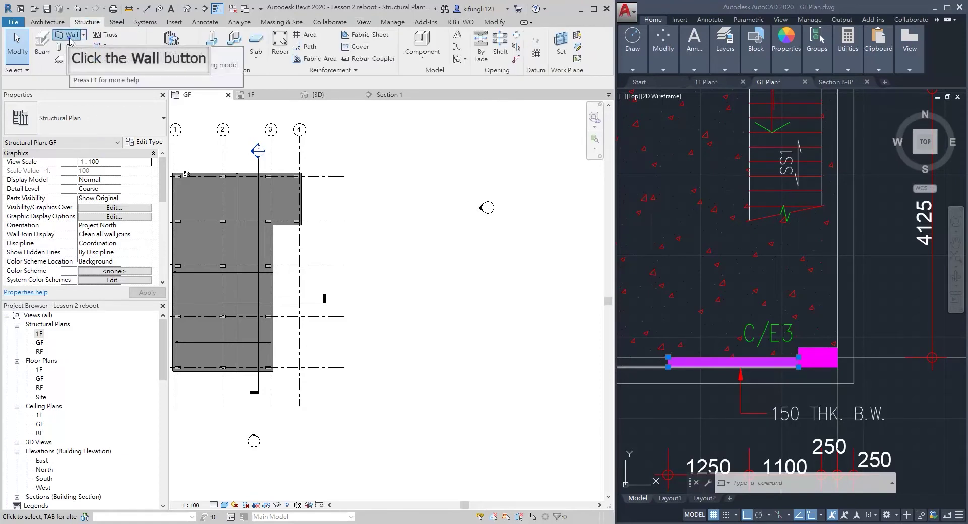
pyautogui.click(116, 133)
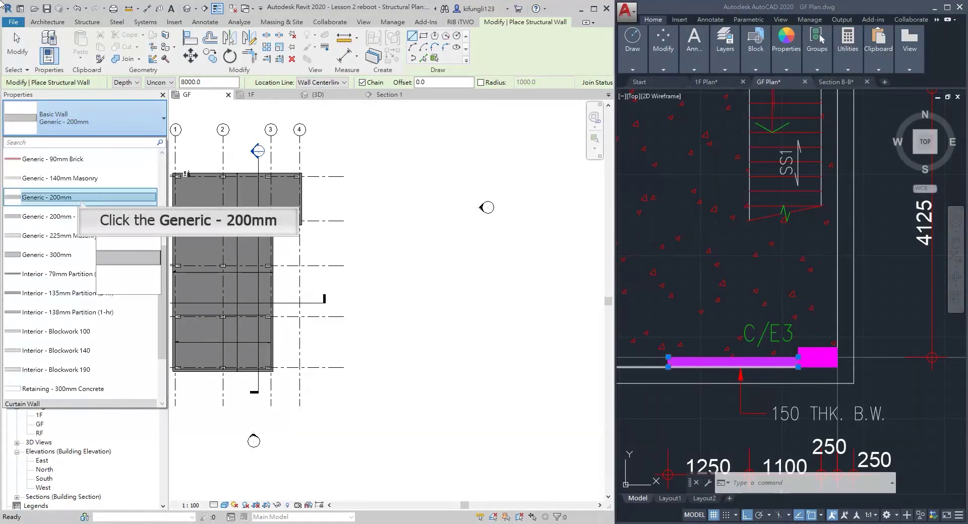
pyautogui.click(81, 201)
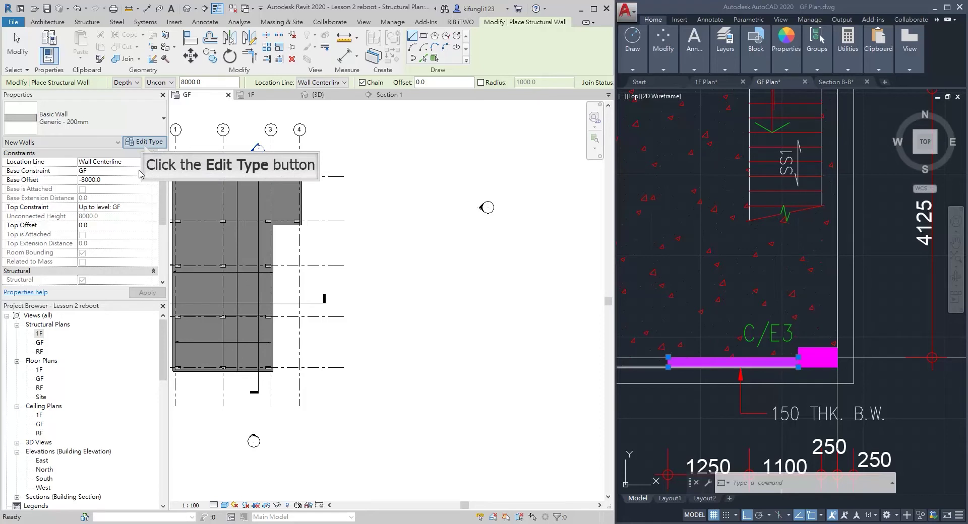
pyautogui.click(144, 142)
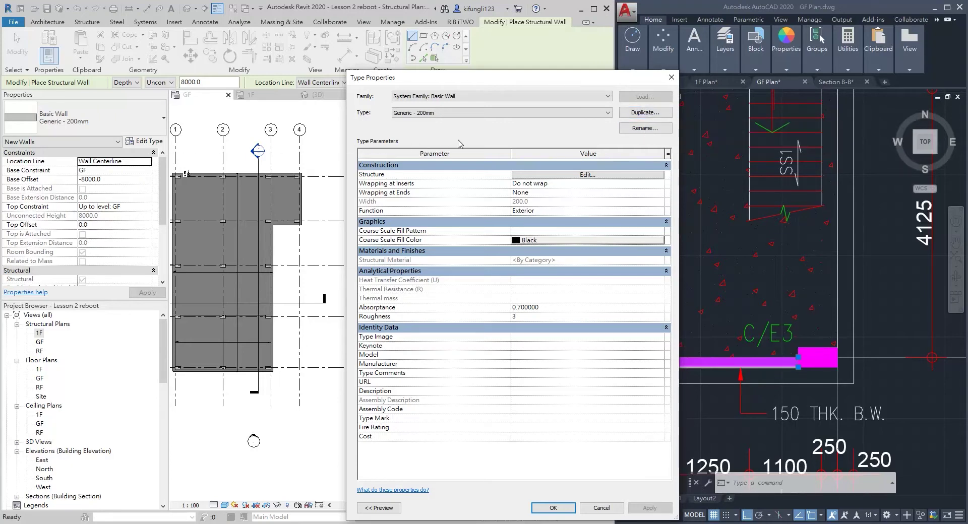
pyautogui.click(648, 114)
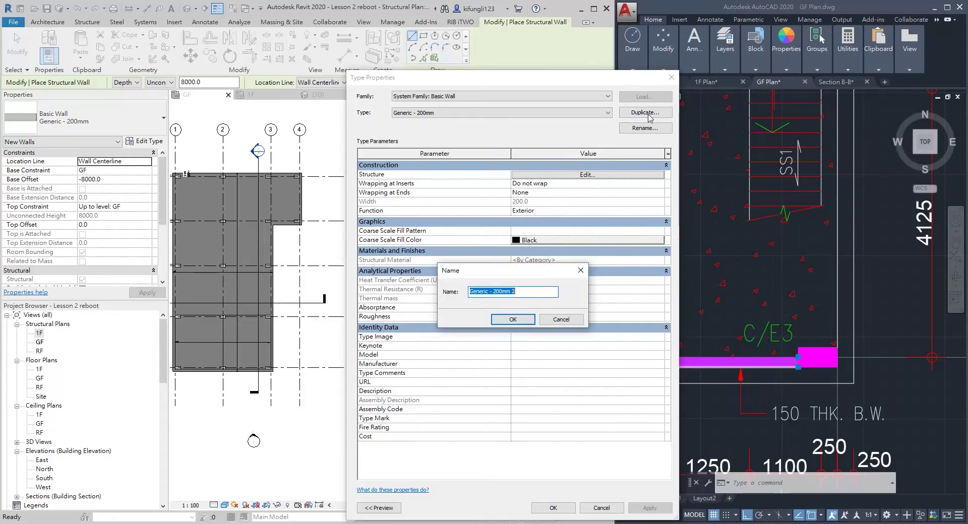
pyautogui.click(508, 292)
pyautogui.press('BackSpace')
pyautogui.press('BackSpace')
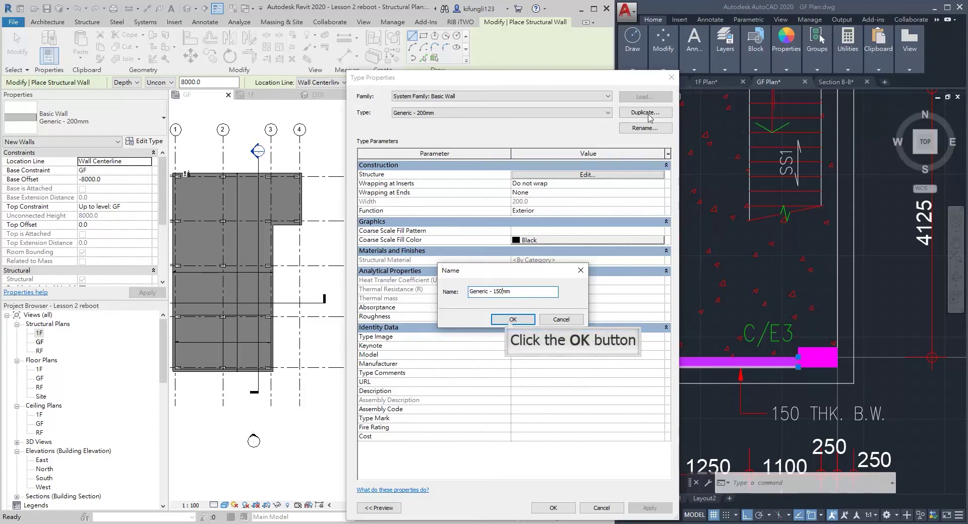
pyautogui.click(511, 322)
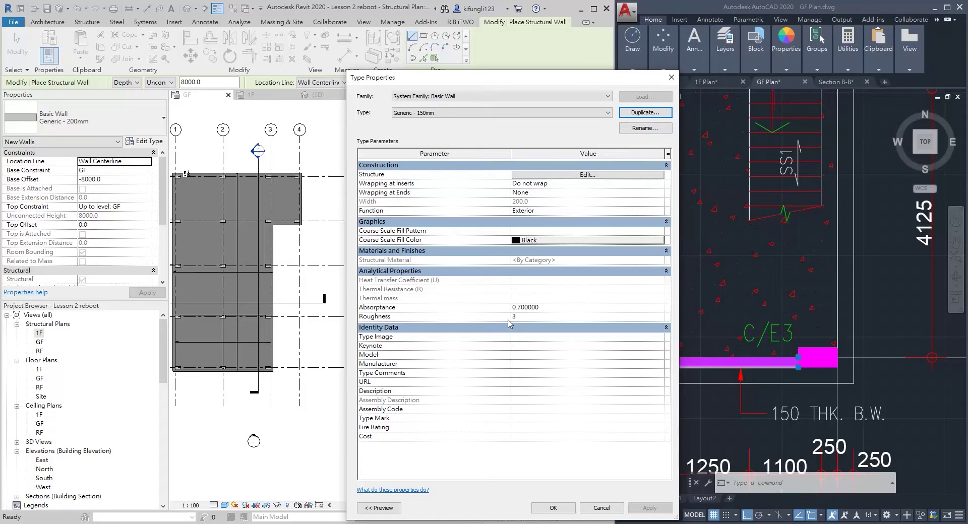
# - Set the structure layer thickness of the Generic - 150mm wall type to 150 mm
pyautogui.click(583, 177)
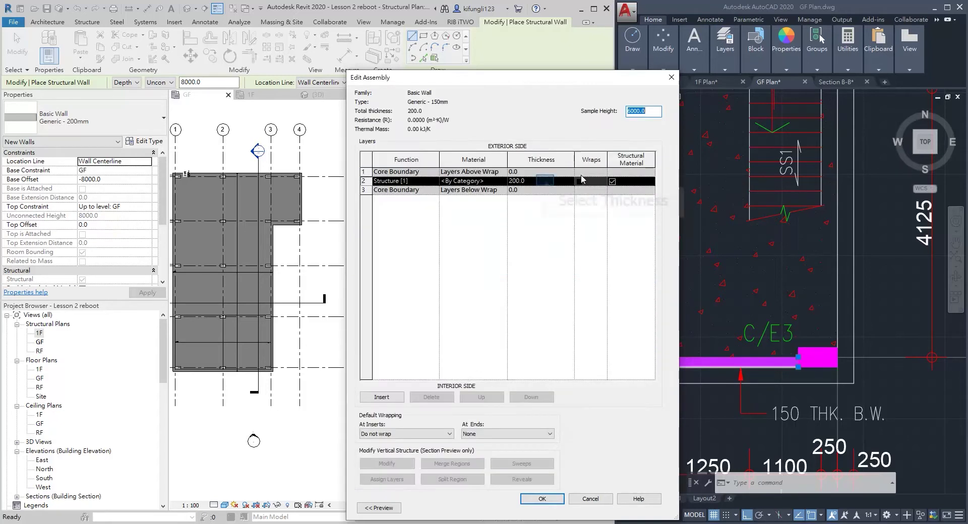
pyautogui.click(546, 182)
pyautogui.write('150')
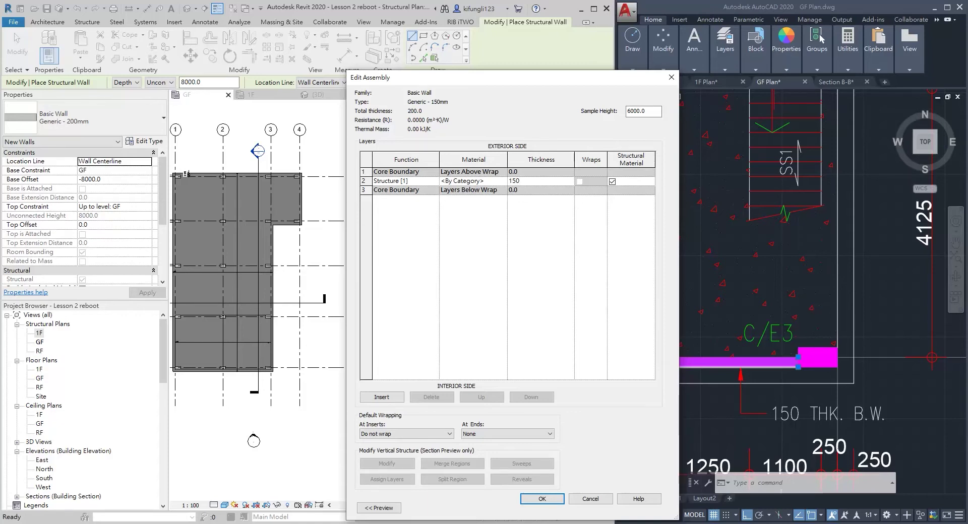
# - Assign the Concrete, Cast In Situ material to the wall type's structure layer and accept the type properties
pyautogui.click(475, 181)
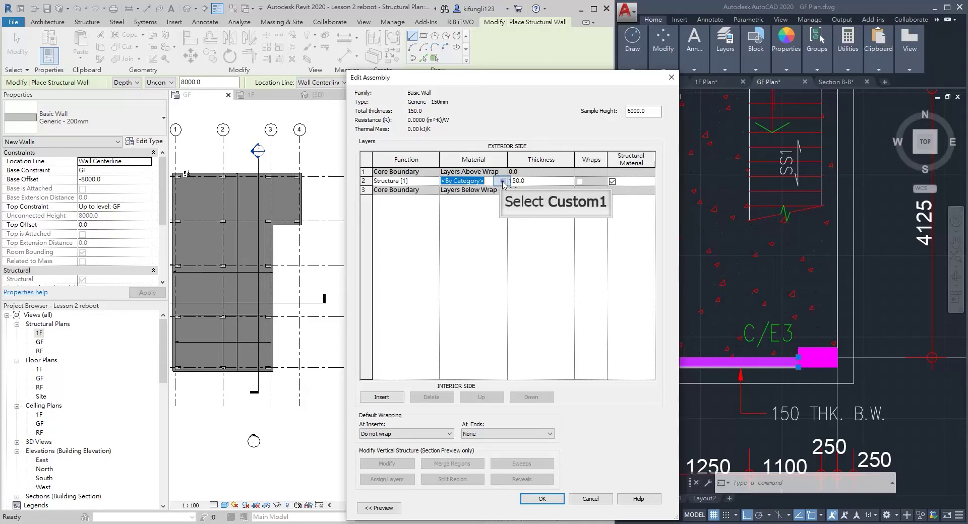
pyautogui.click(503, 181)
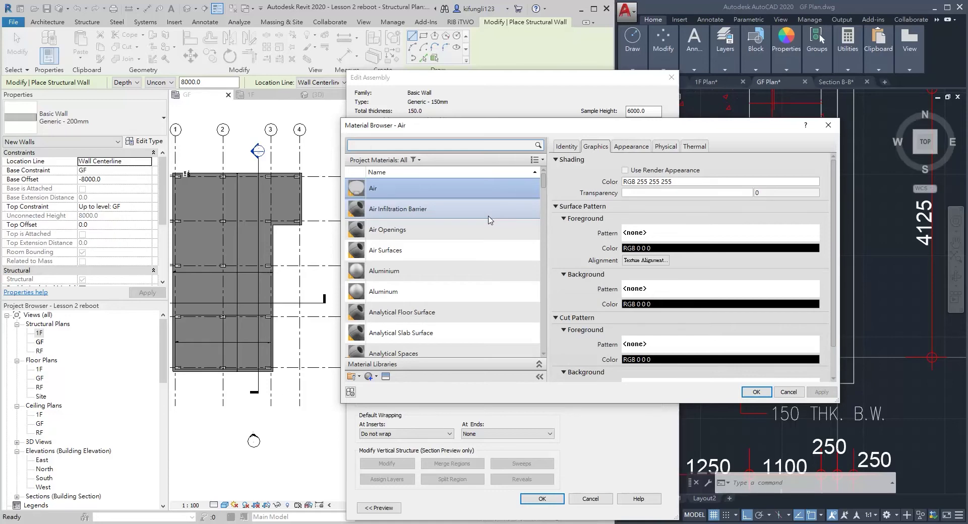
pyautogui.scroll(-6, 484, 242)
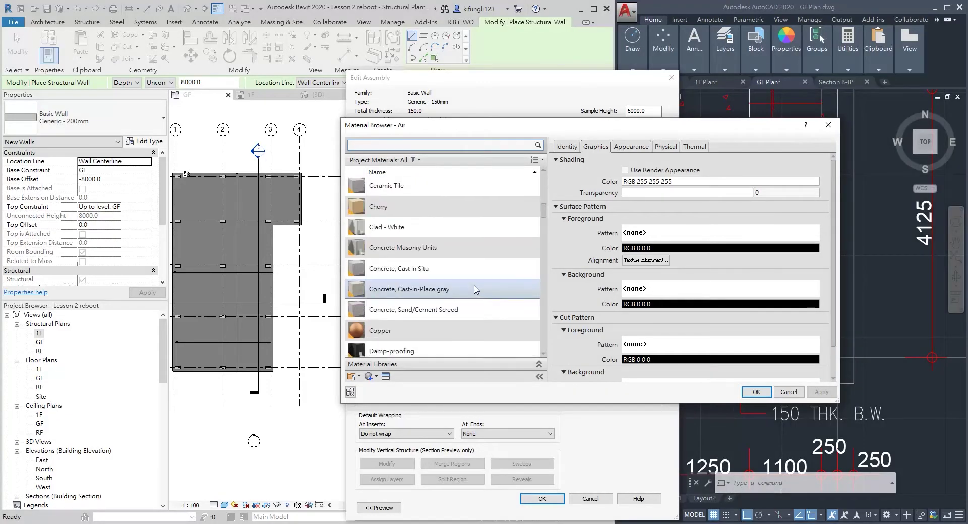
pyautogui.click(474, 289)
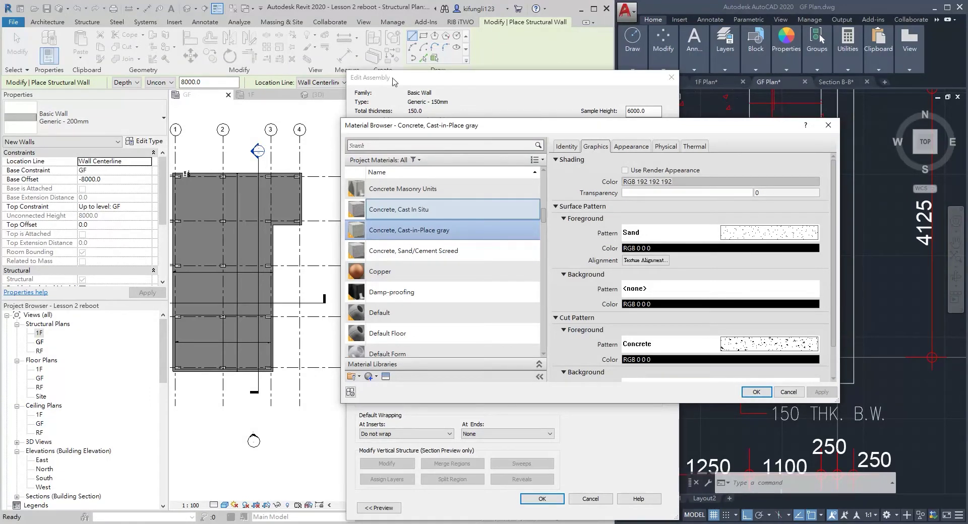
pyautogui.click(466, 215)
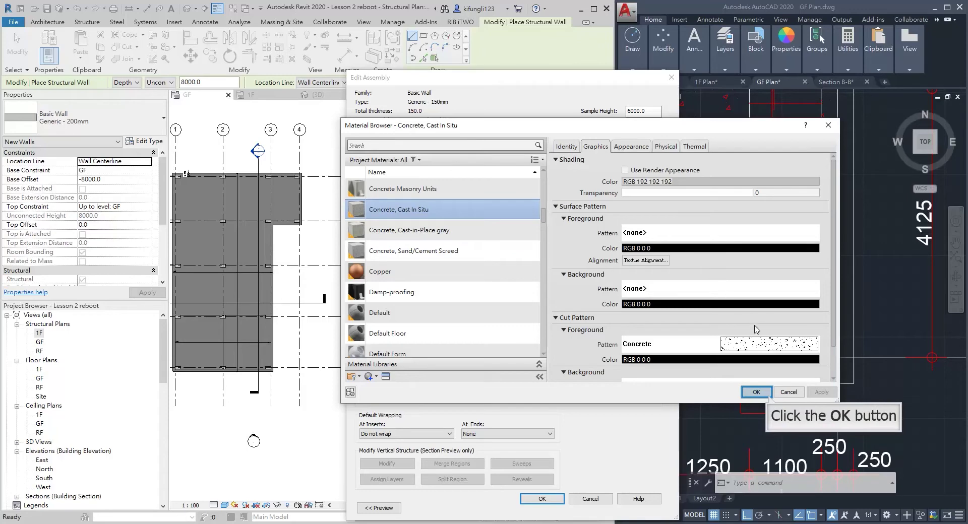
pyautogui.click(769, 395)
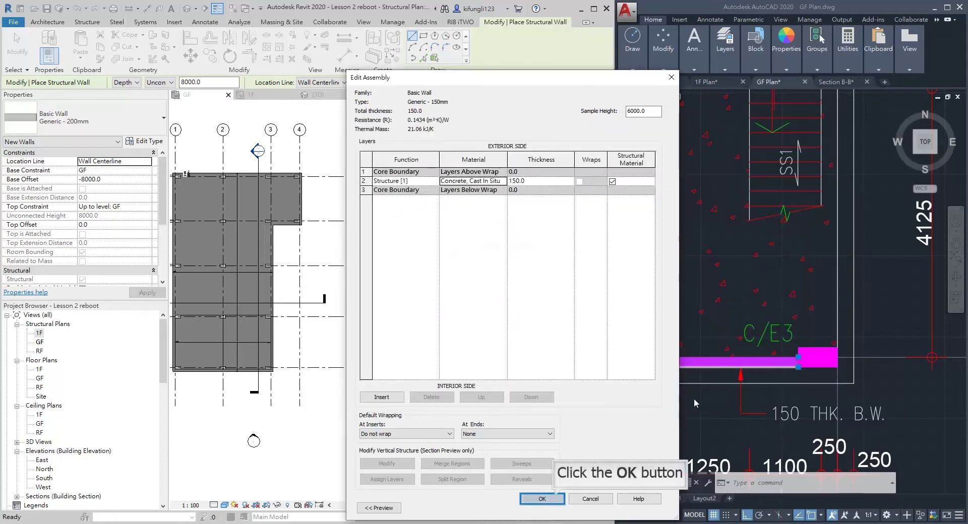
pyautogui.click(542, 498)
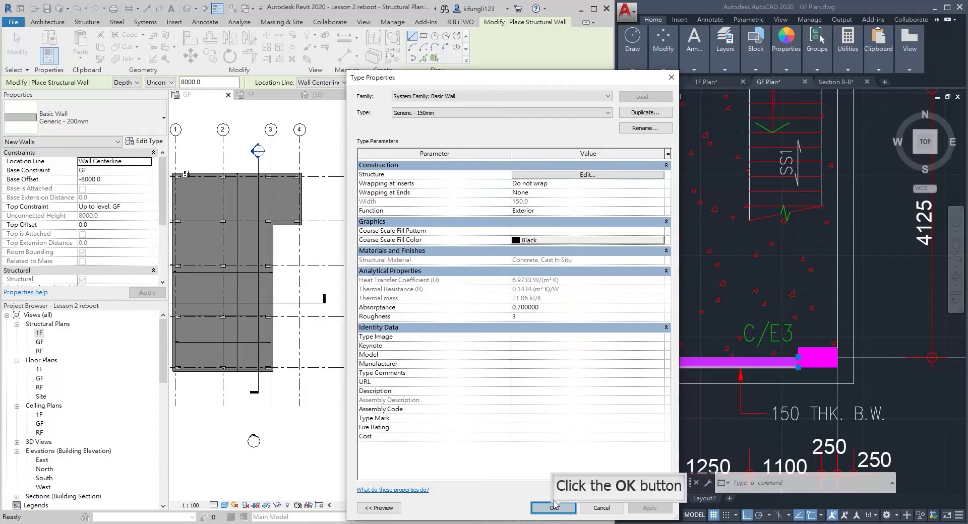
pyautogui.click(553, 508)
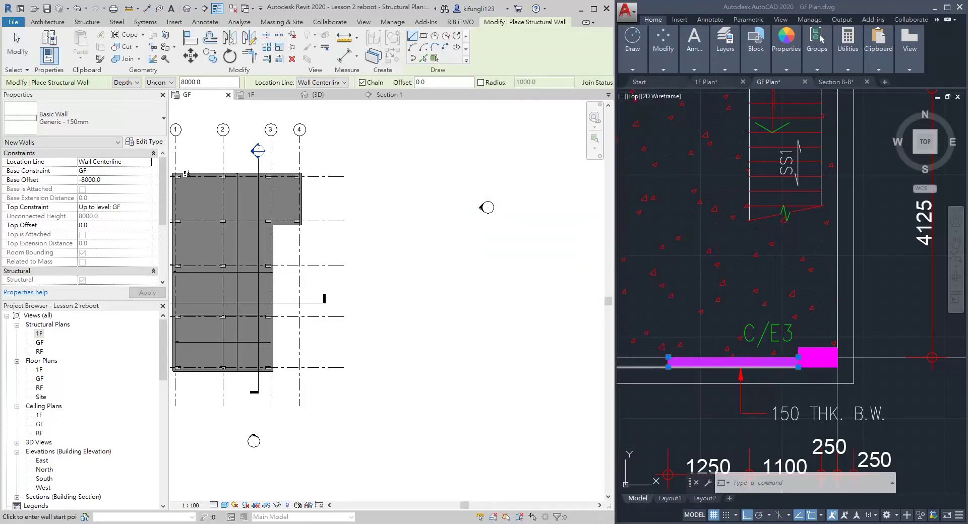
# - Draw a 150 mm structural wall about 2500 mm long, parallel to grid 4 in the empty area beyond it, with an unconnected depth of 8000 mm
pyautogui.moveTo(349, 252); pyautogui.dragTo(479, 267, button='middle')
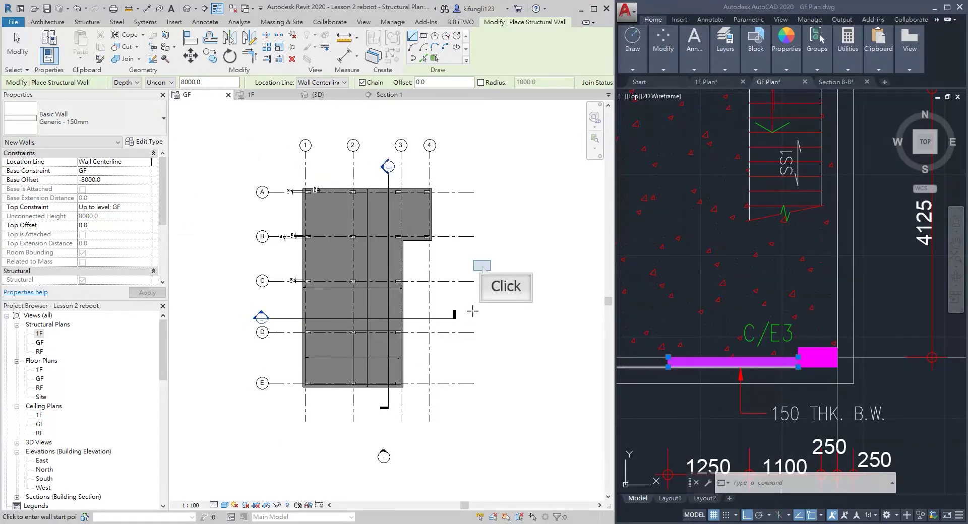
pyautogui.click(481, 266)
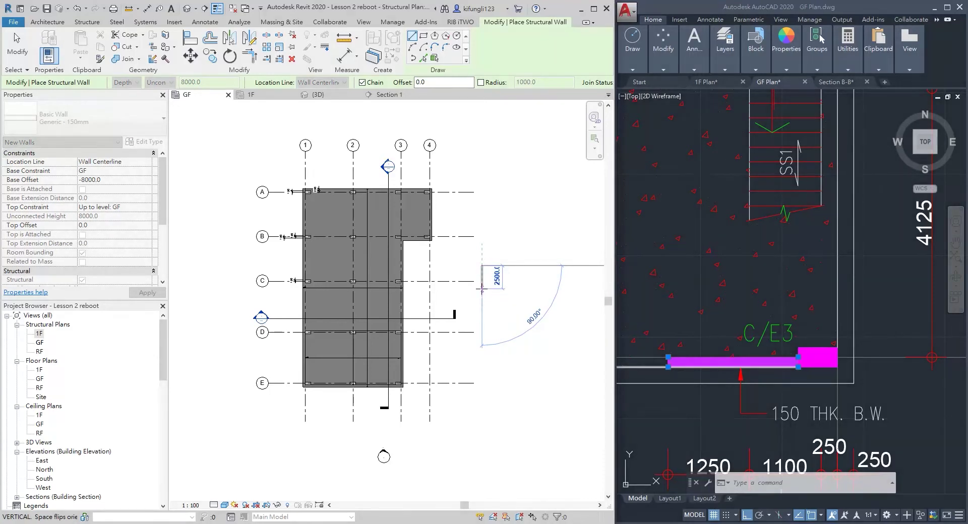
pyautogui.scroll(3, 481, 288)
pyautogui.click(482, 288)
pyautogui.press('Escape')
pyautogui.press('Escape')
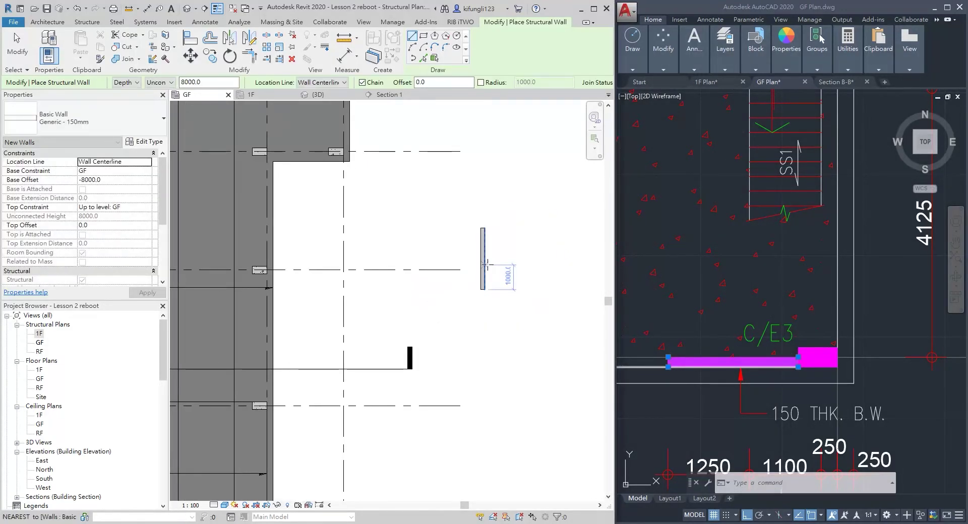
pyautogui.scroll(2, 482, 264)
pyautogui.click(485, 260)
pyautogui.press('Escape')
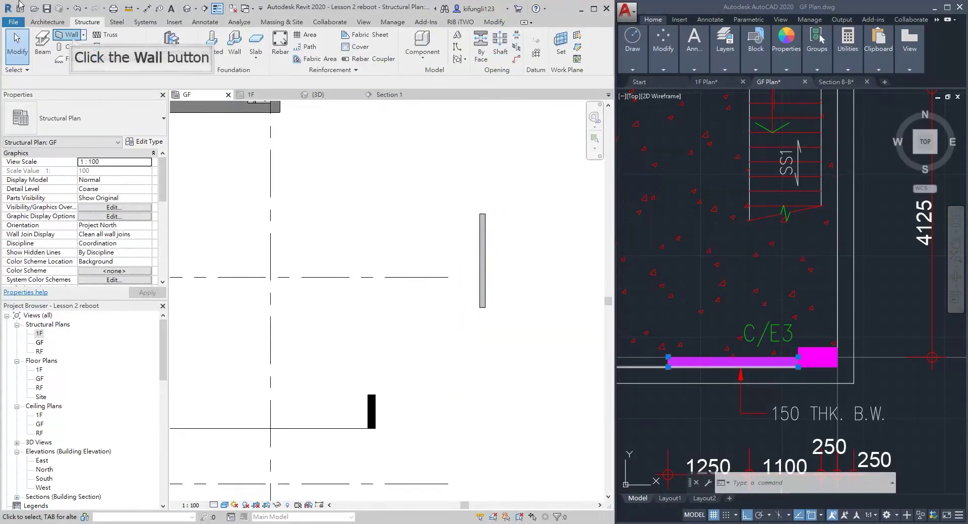
# - Draw a second parallel structural wall of equal length between grid 4 and the first wall, using Height up to level 1F
pyautogui.click(71, 35)
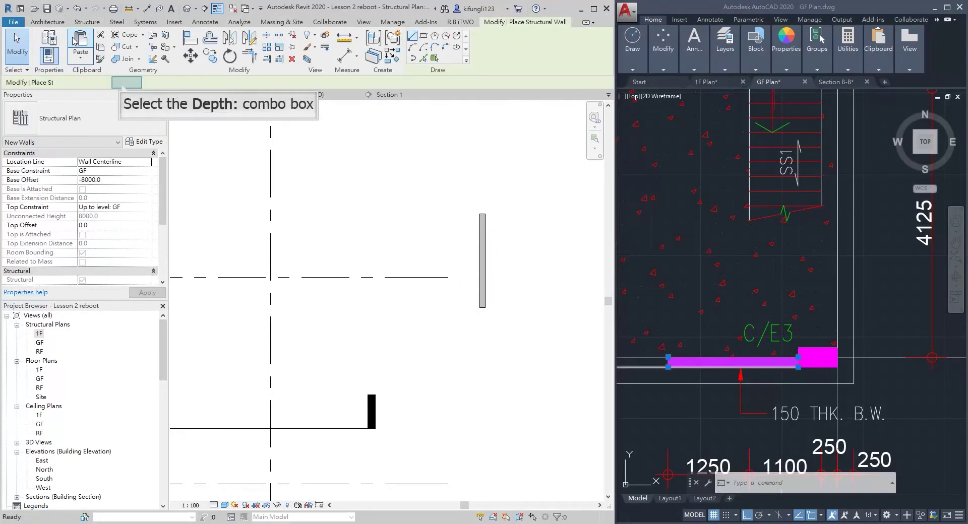
pyautogui.click(123, 84)
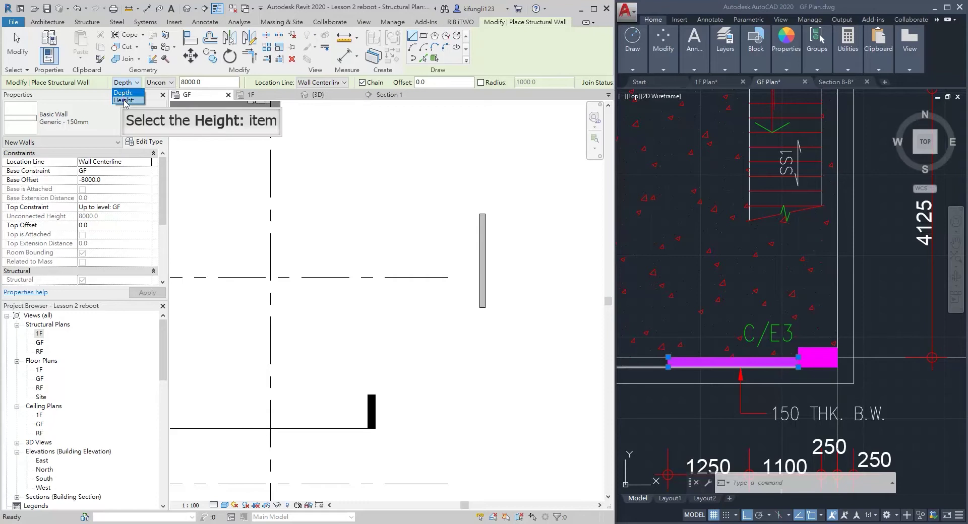
pyautogui.click(124, 100)
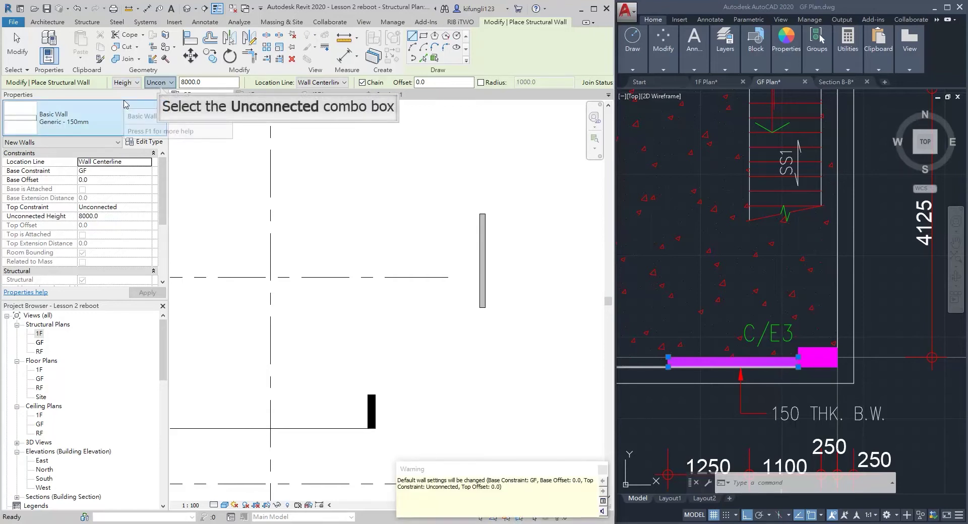
pyautogui.click(161, 88)
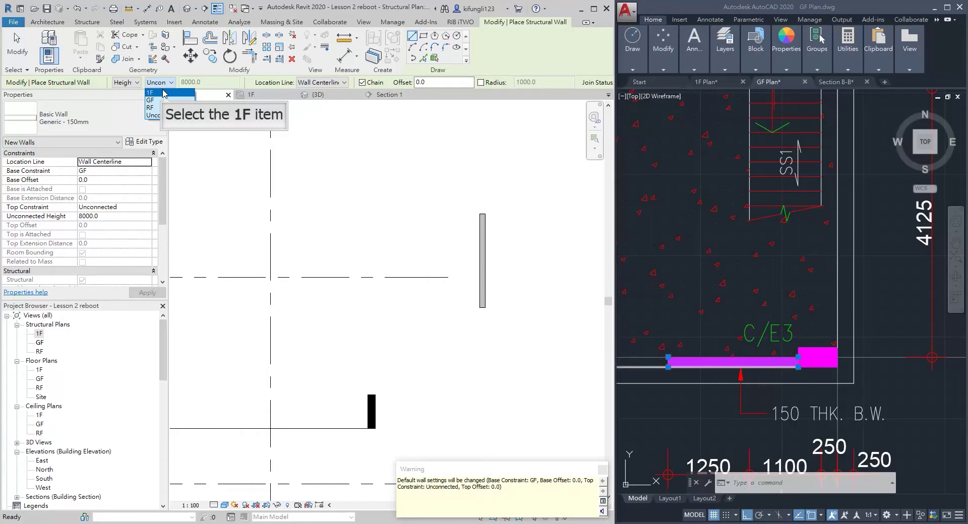
pyautogui.click(163, 94)
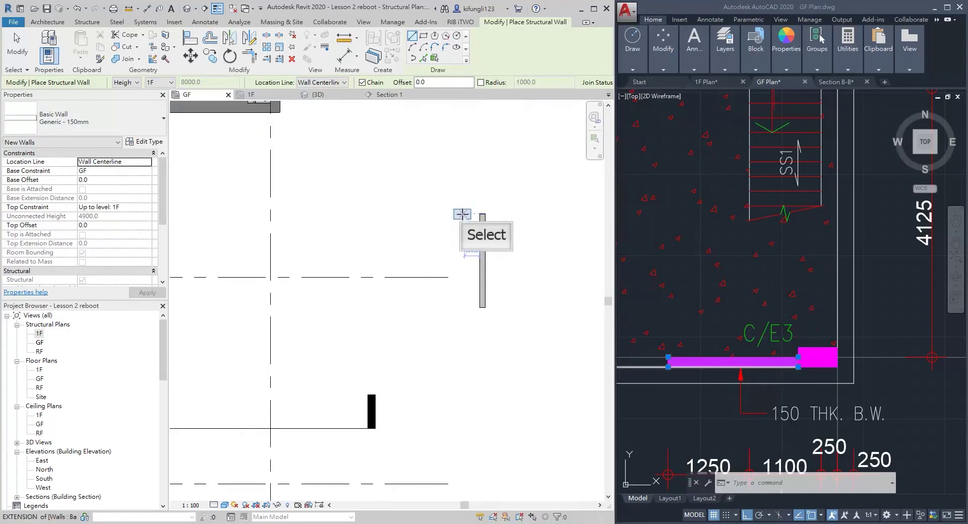
pyautogui.click(462, 215)
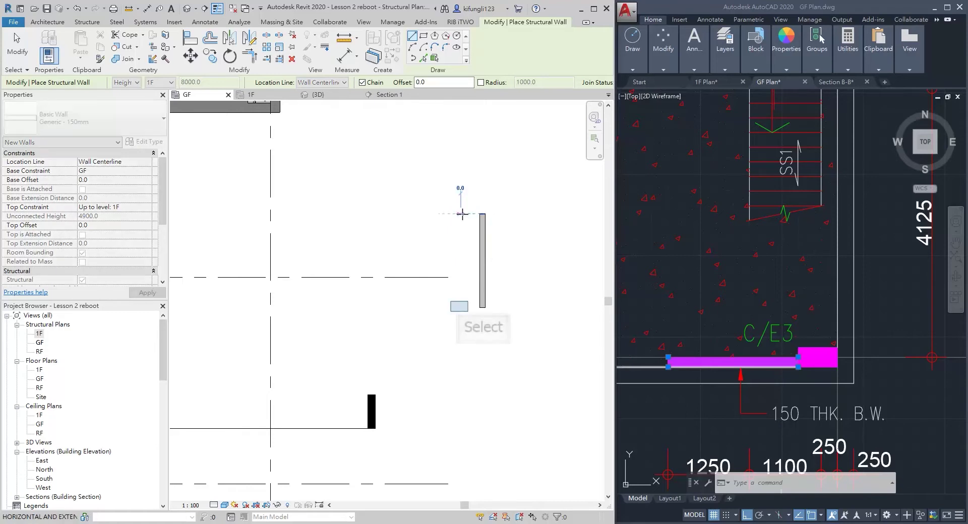
pyautogui.click(460, 307)
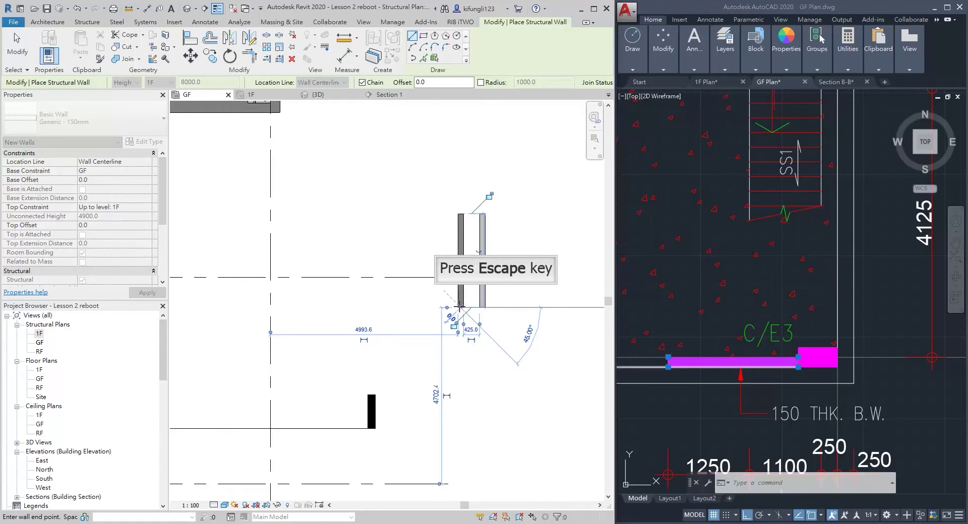
pyautogui.press('Escape')
pyautogui.press('Escape')
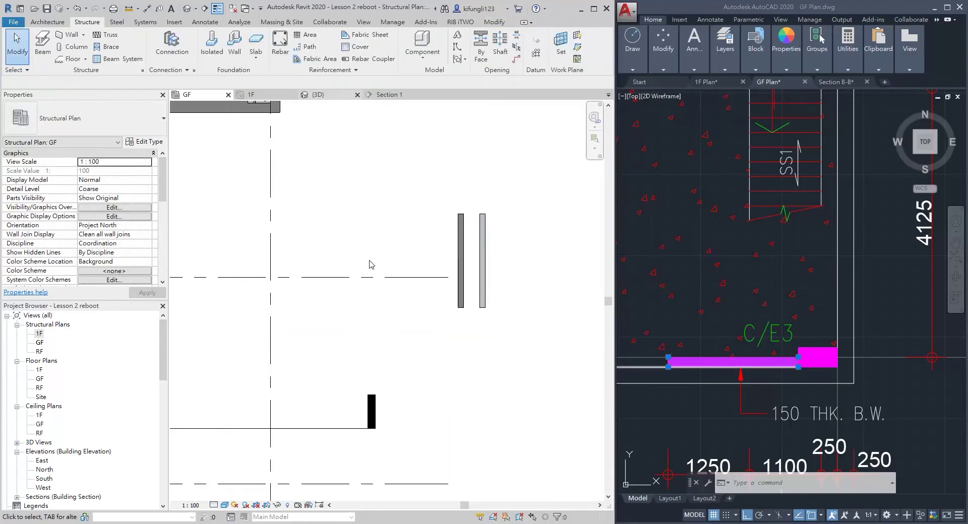
# - Examine the depth-based and height-based walls in the 3D view to compare their vertical extents
pyautogui.click(334, 97)
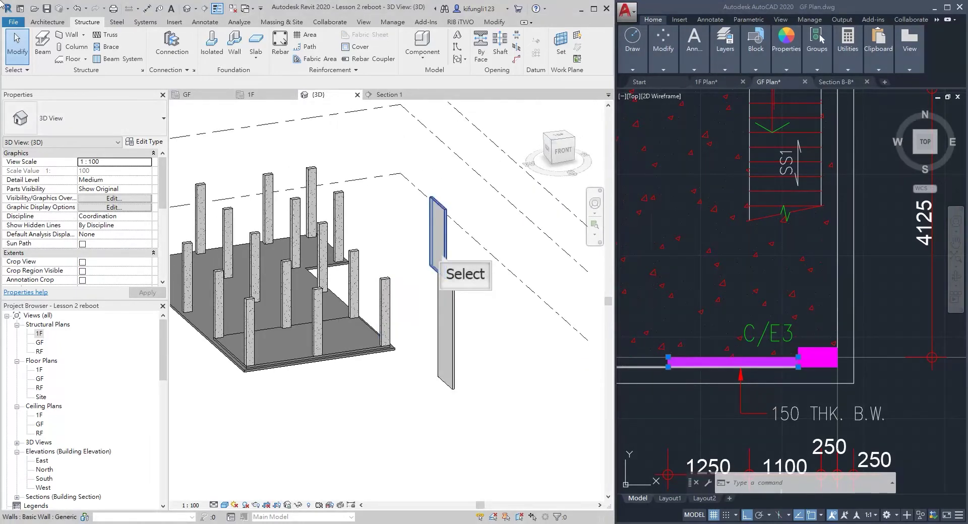
pyautogui.click(441, 267)
pyautogui.keyDown('shift'); pyautogui.moveTo(443, 271); pyautogui.dragTo(370, 274, button='middle'); pyautogui.keyUp('shift')
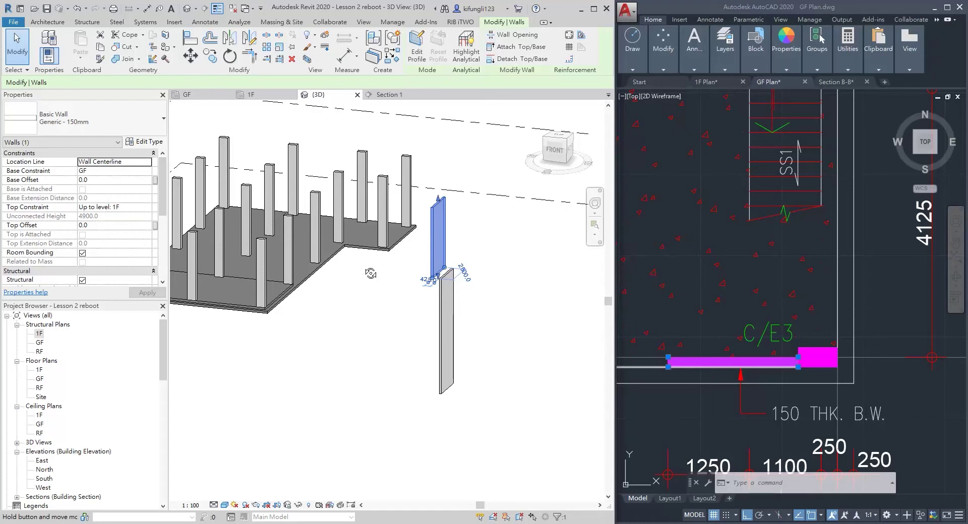
pyautogui.keyDown('shift'); pyautogui.moveTo(371, 273); pyautogui.dragTo(374, 268, button='middle'); pyautogui.keyUp('shift')
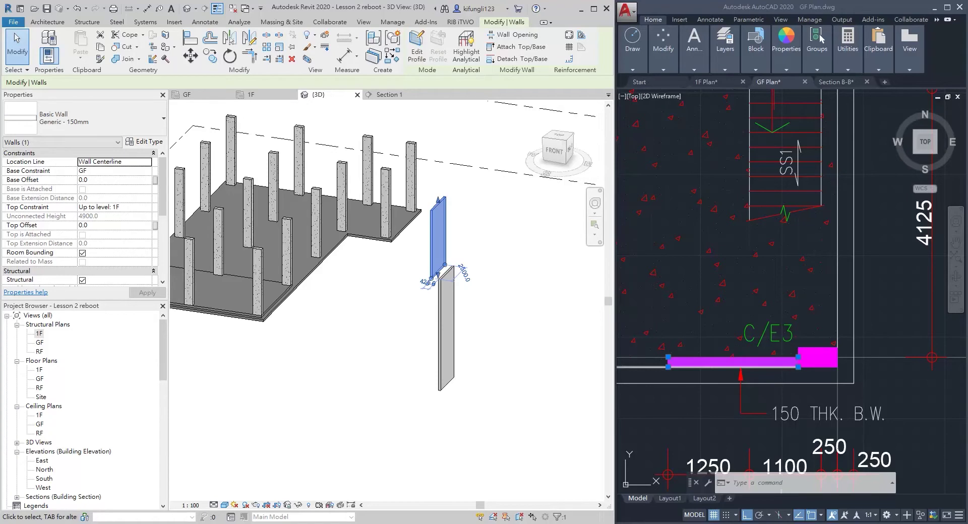
pyautogui.press('Escape')
pyautogui.scroll(2, 459, 271)
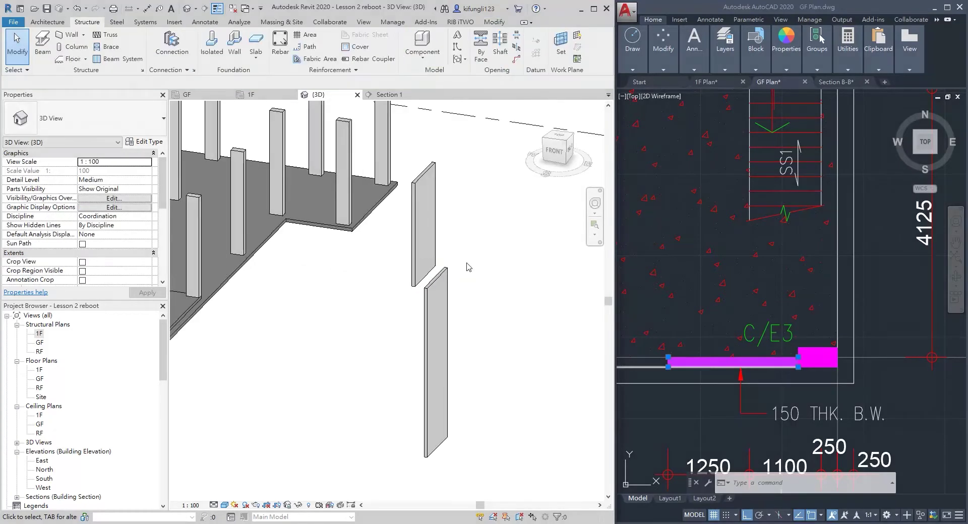
# - Check the height-based trial wall from the front in 3D against the floor levels, and delete the depth-based trial wall
pyautogui.scroll(2, 452, 274)
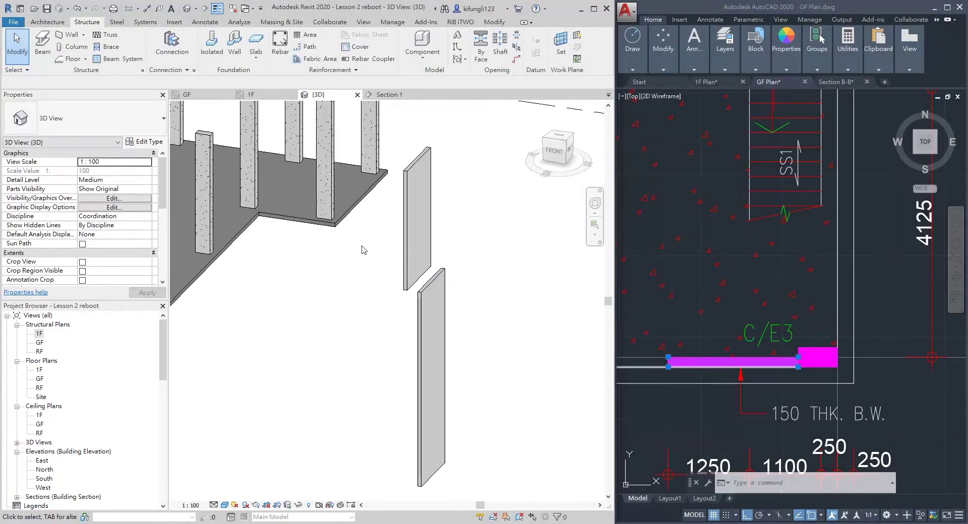
pyautogui.click(419, 222)
pyautogui.click(554, 150)
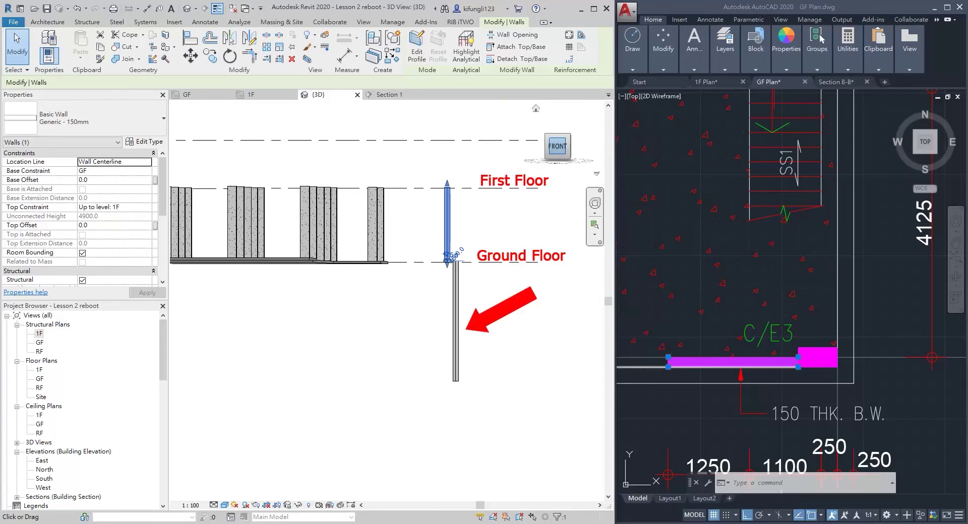
pyautogui.keyDown('shift'); pyautogui.moveTo(383, 293); pyautogui.dragTo(425, 319, button='middle'); pyautogui.keyUp('shift')
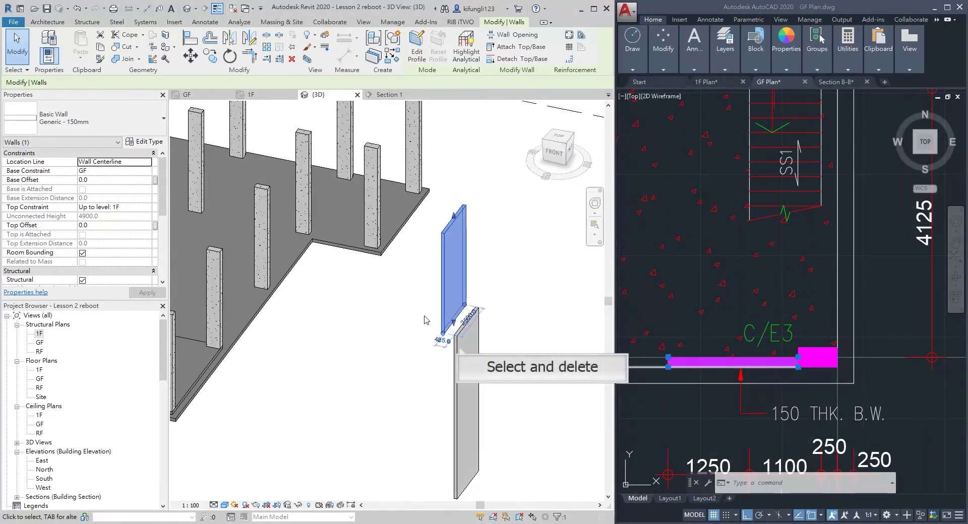
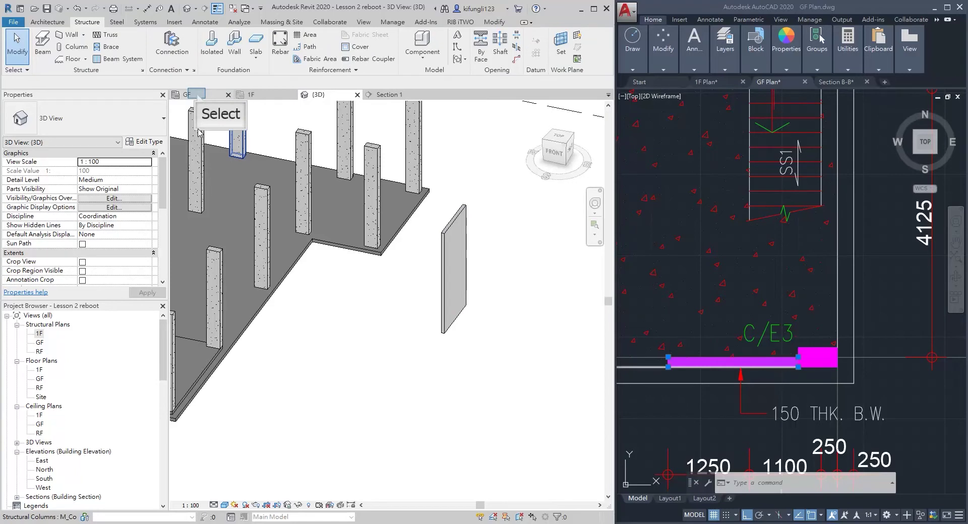
# - Open the GF structural plan and select the remaining trial wall in the empty area beyond grid 4
pyautogui.click(194, 94)
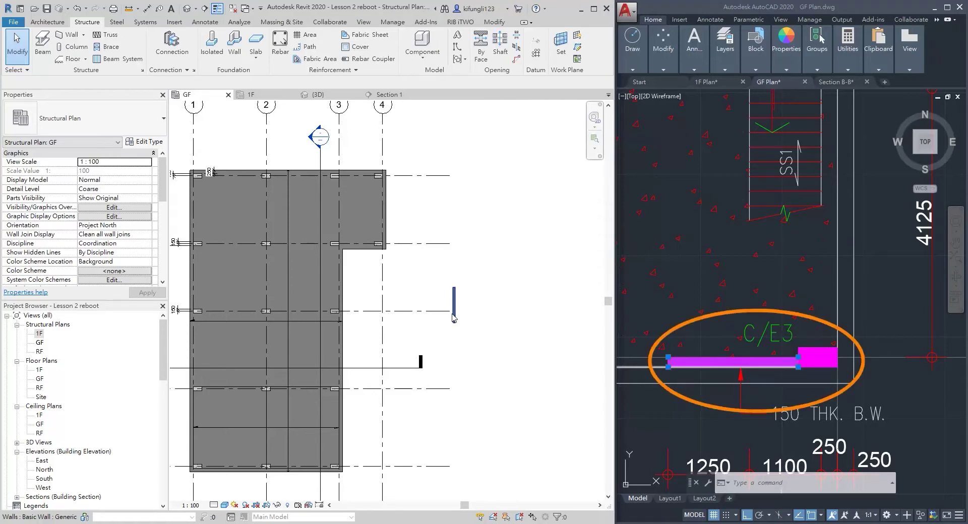
pyautogui.click(453, 313)
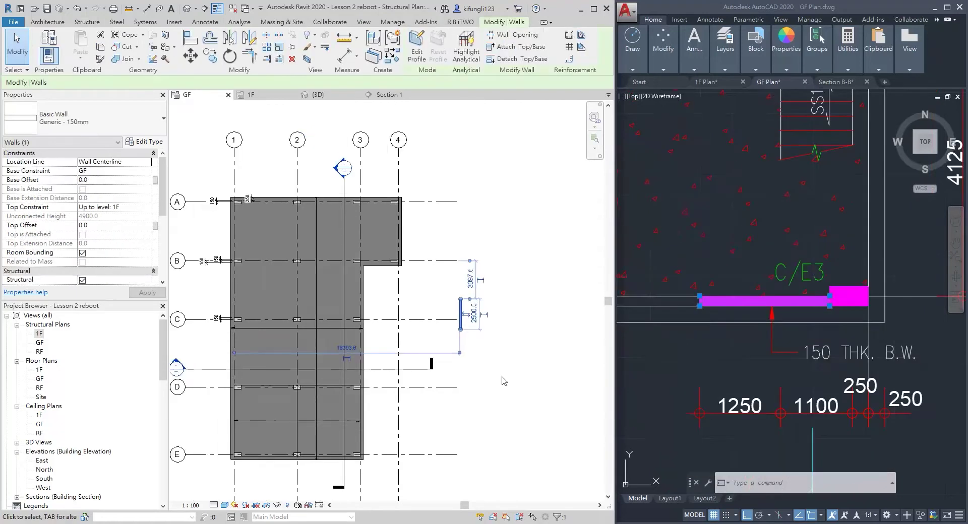
pyautogui.scroll(2, 212, 281)
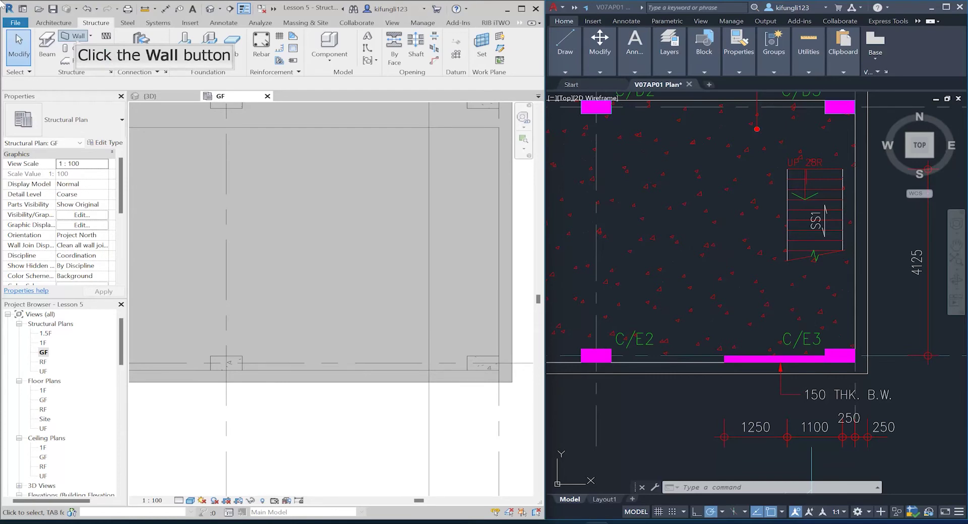
# - Start a Generic - 150mm structural wall placed by Height up to level 1F
pyautogui.click(78, 36)
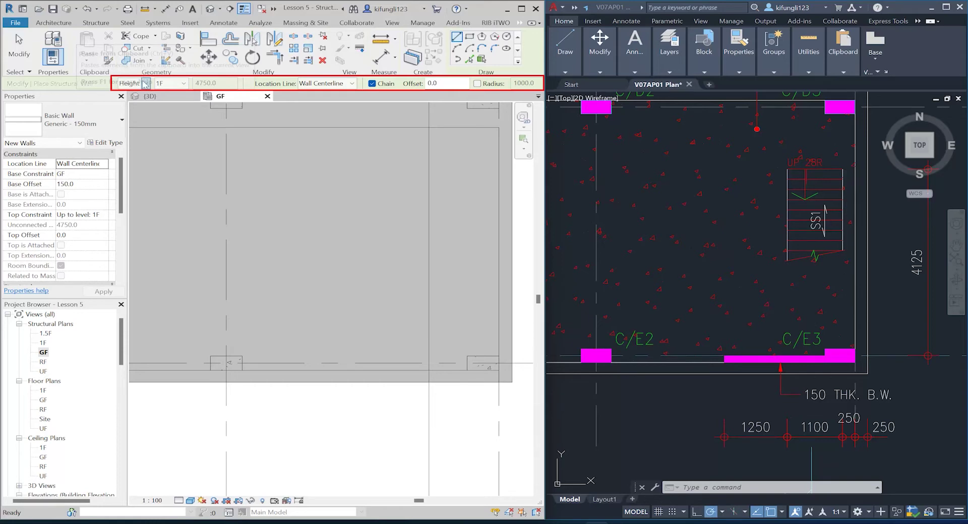
pyautogui.click(144, 84)
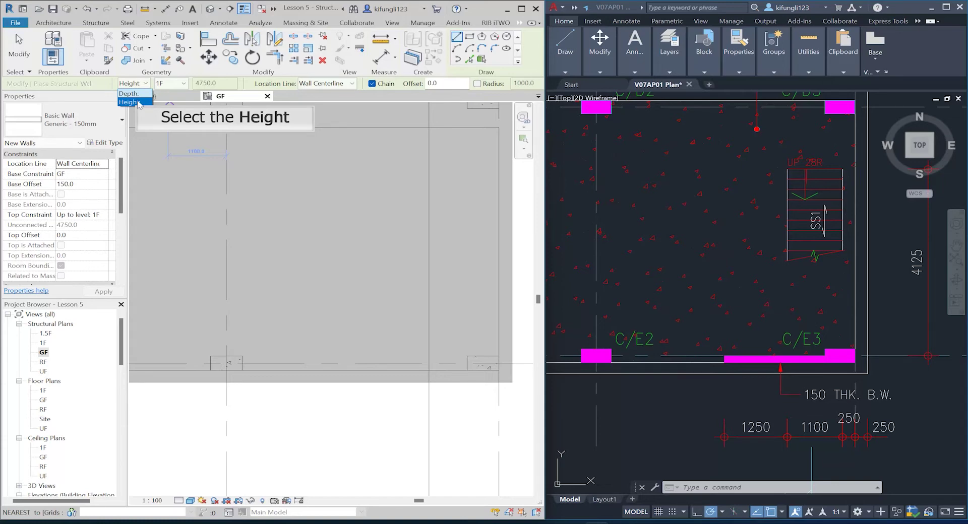
pyautogui.click(128, 102)
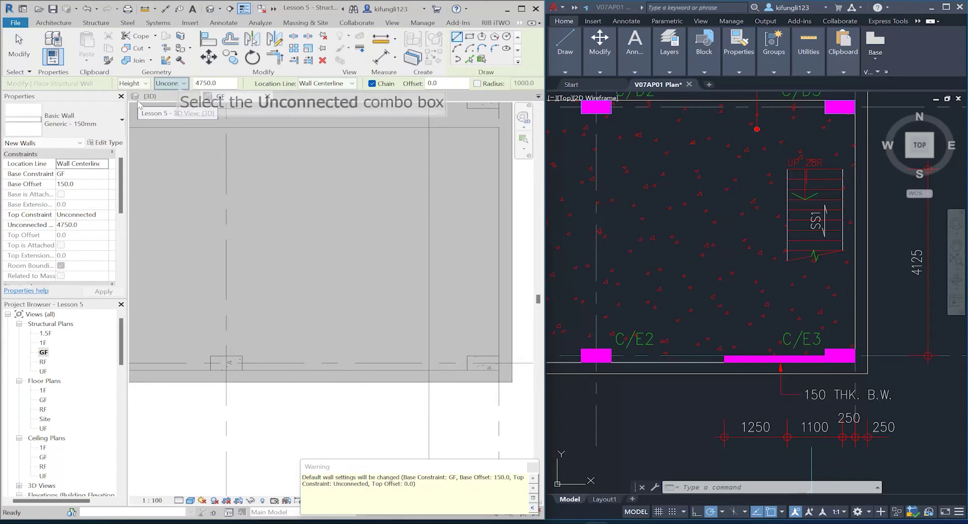
pyautogui.click(180, 87)
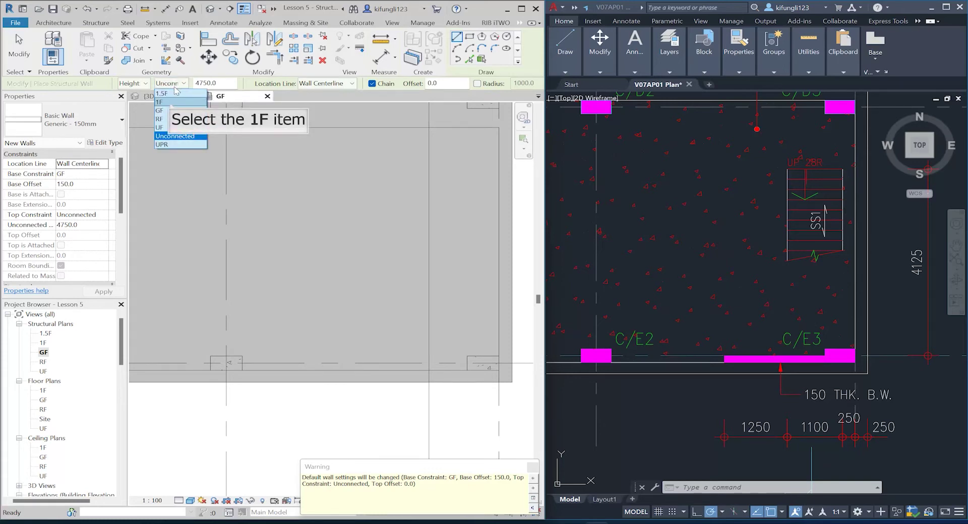
pyautogui.click(171, 102)
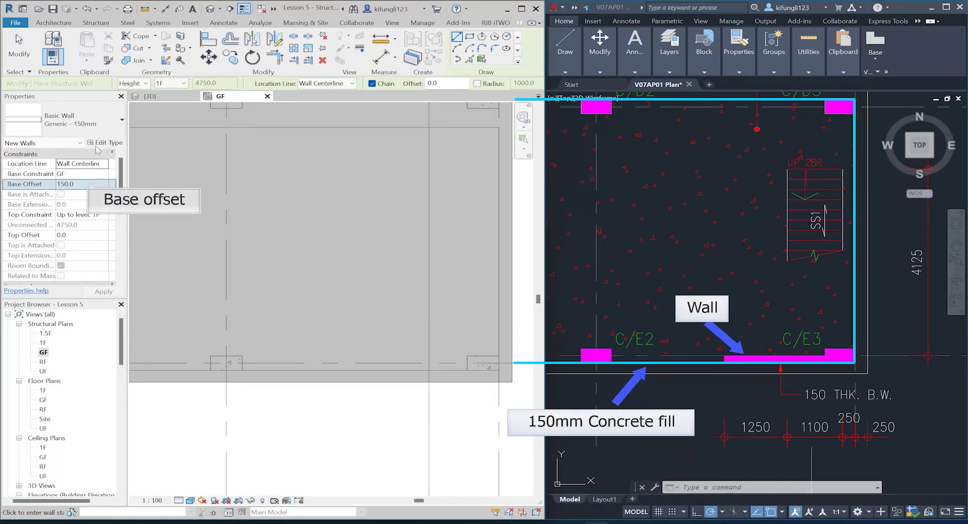
# - Give the new wall a base offset of 150 mm and set its location line to Core Face: Exterior
pyautogui.click(90, 185)
pyautogui.write('150')
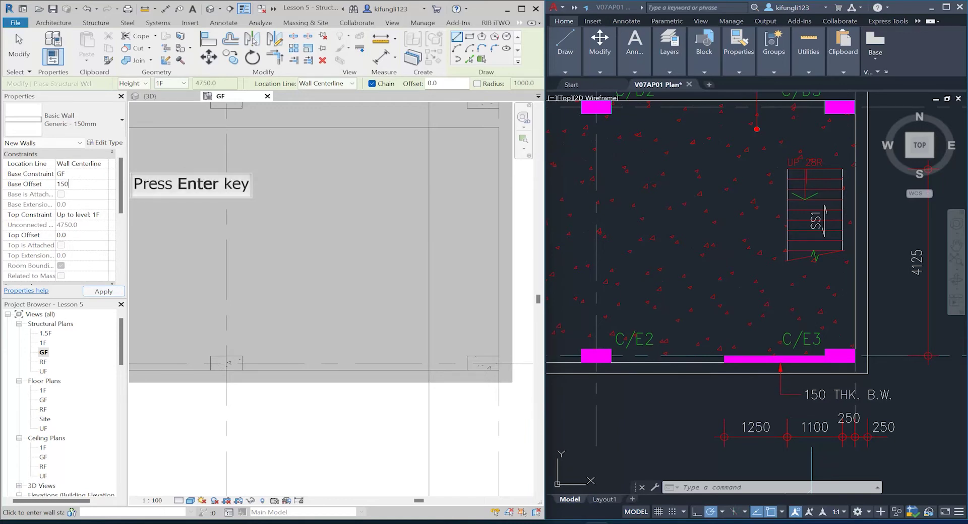
pyautogui.press('Return')
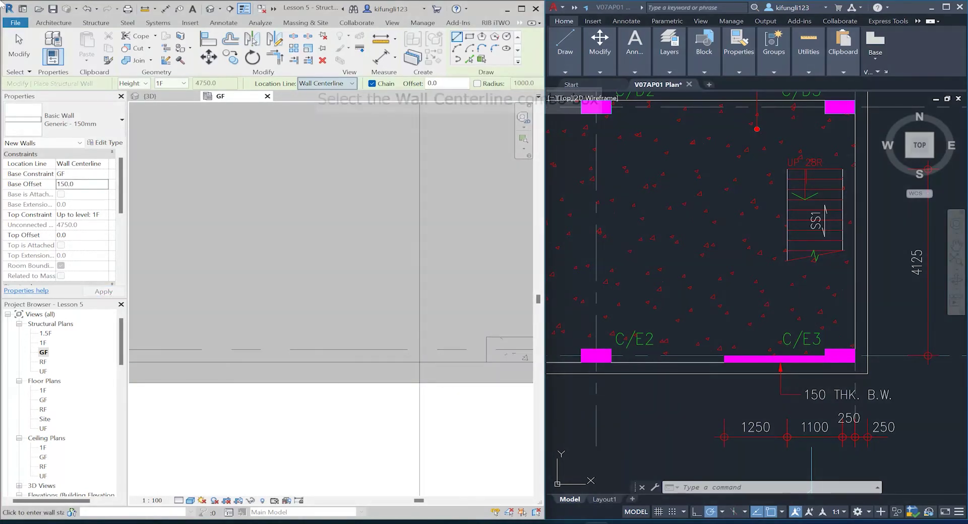
pyautogui.click(317, 85)
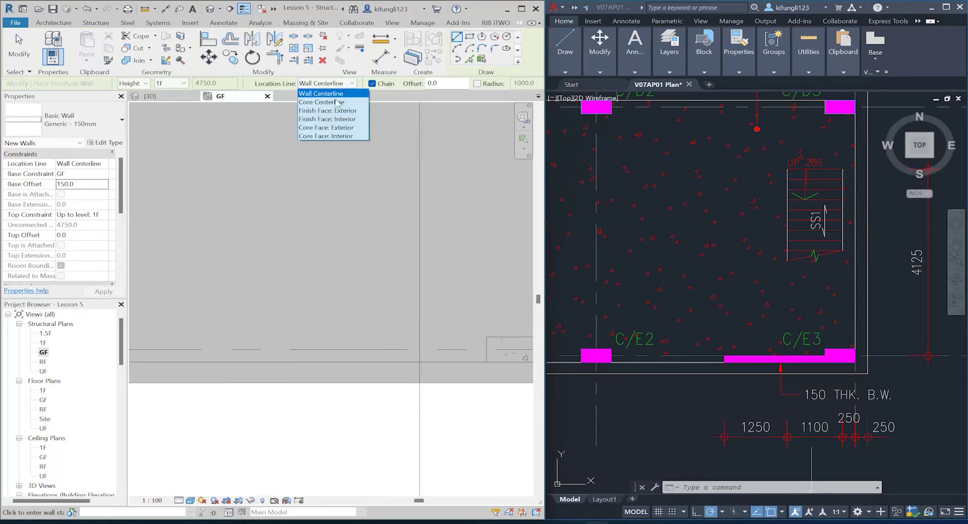
pyautogui.click(339, 127)
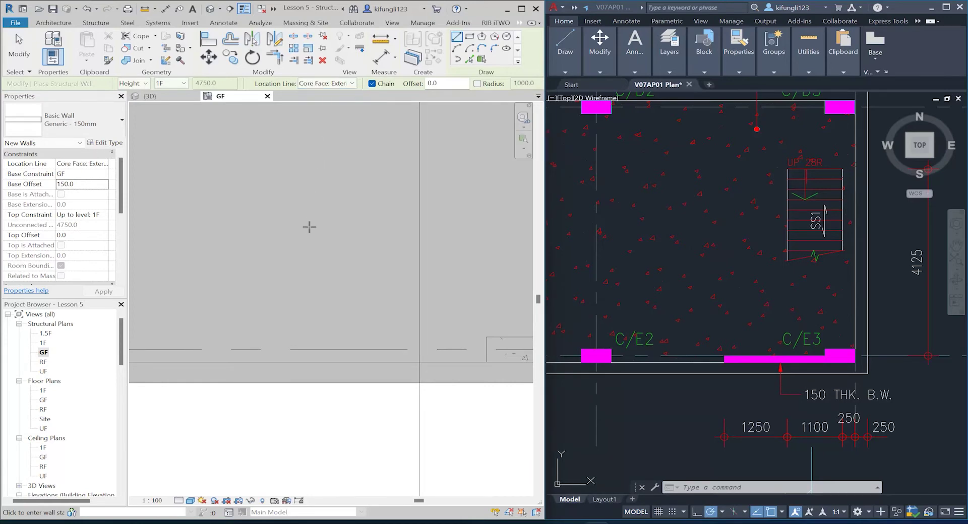
# - Draw the wall along grid E, about 1951 mm long, ending at the near face of the corner column
pyautogui.click(305, 350)
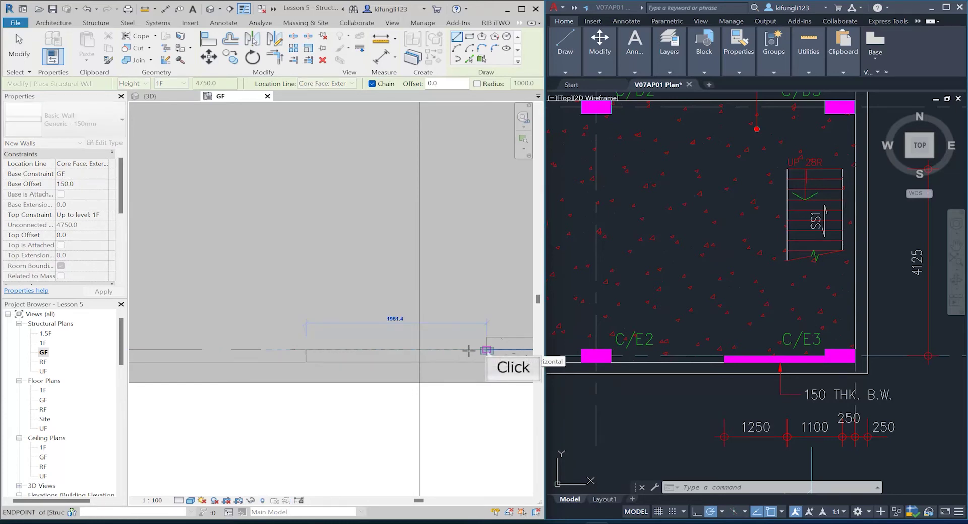
pyautogui.click(487, 350)
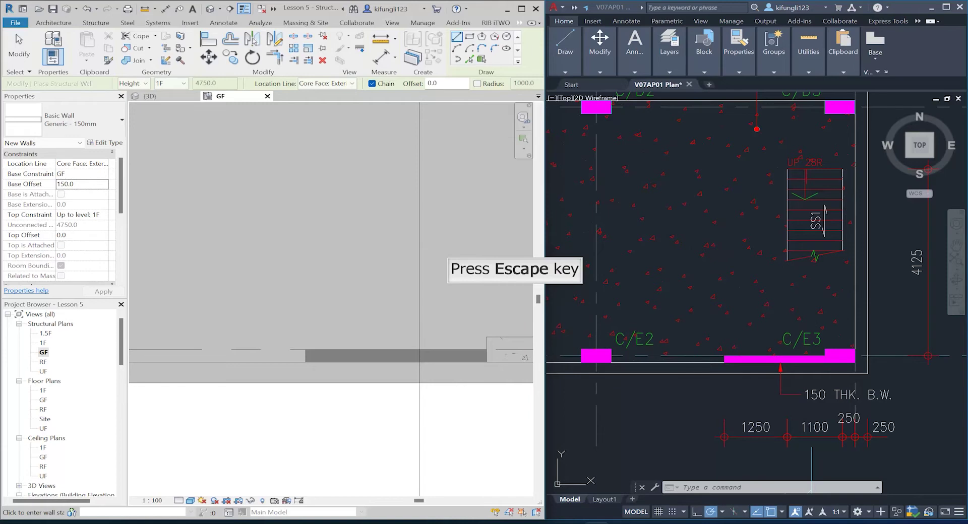
pyautogui.press('Escape')
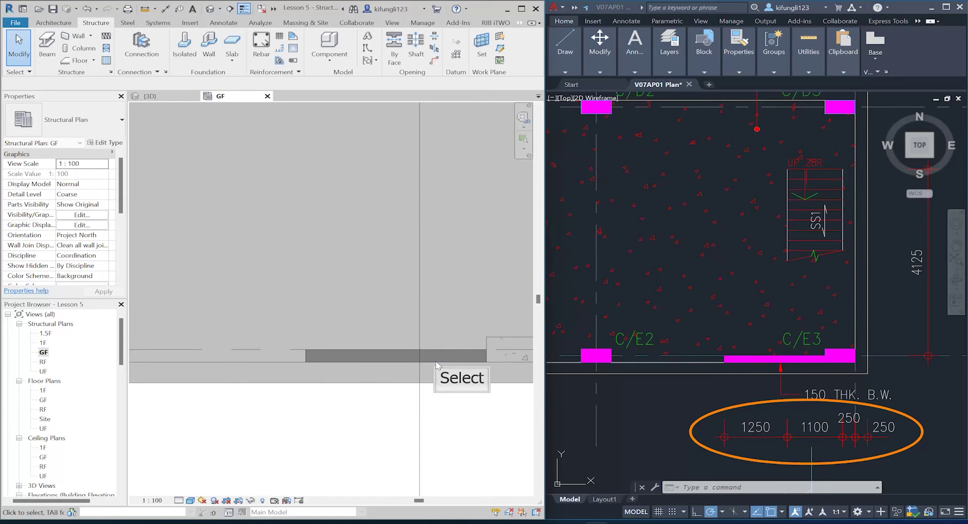
# - Add an aligned dimension below the wall from its free end to the vertical grid line through the corner column
pyautogui.scroll(-2, 237, 355)
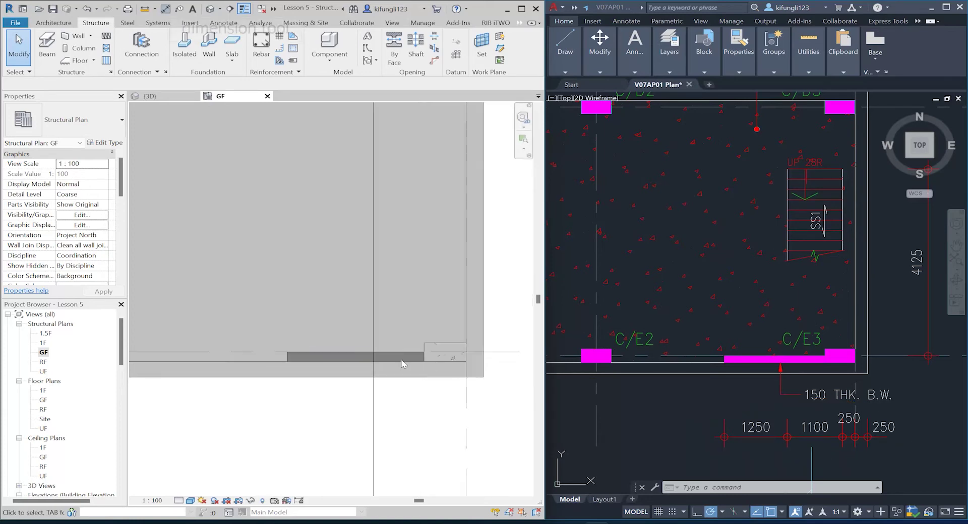
pyautogui.click(165, 9)
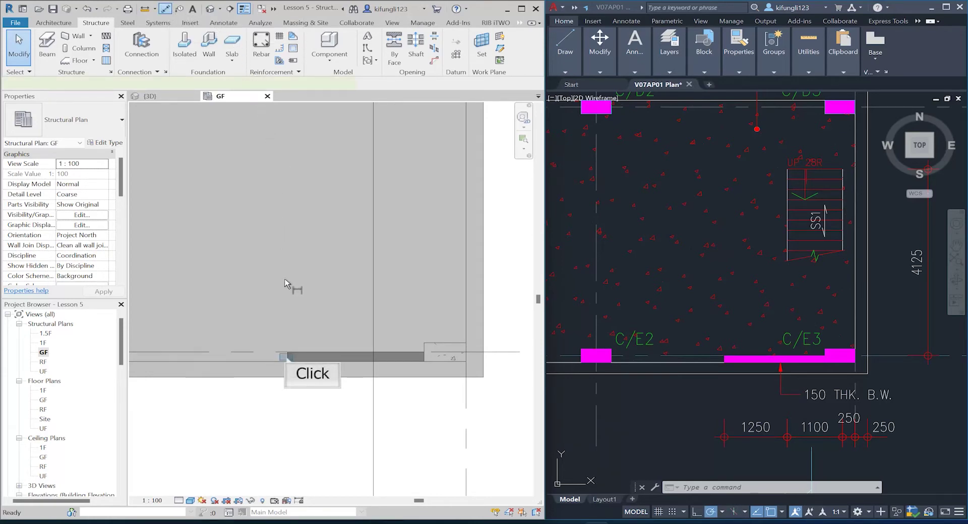
pyautogui.click(287, 357)
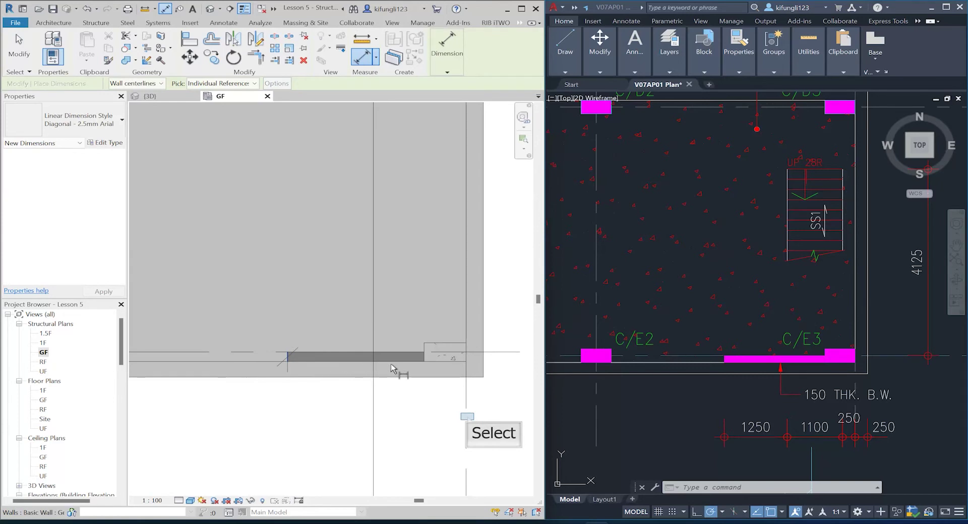
pyautogui.click(467, 420)
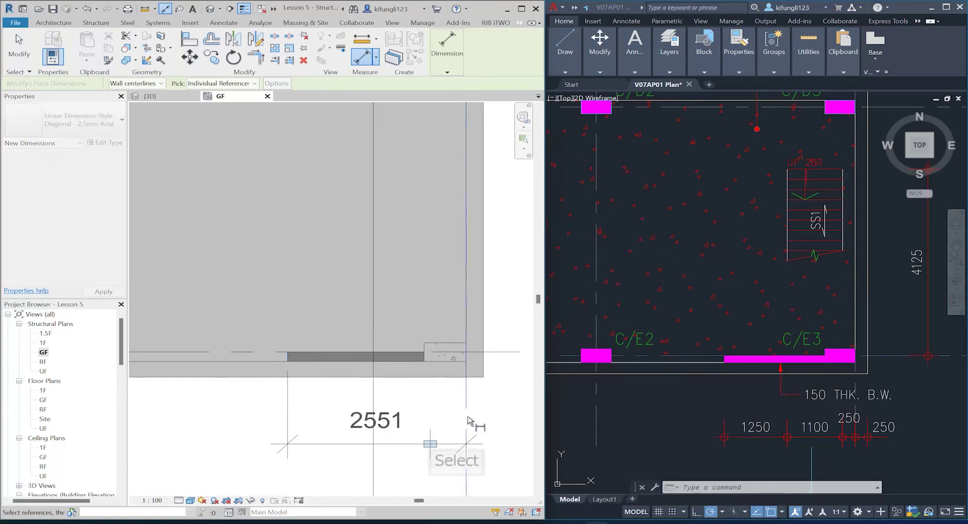
pyautogui.click(430, 445)
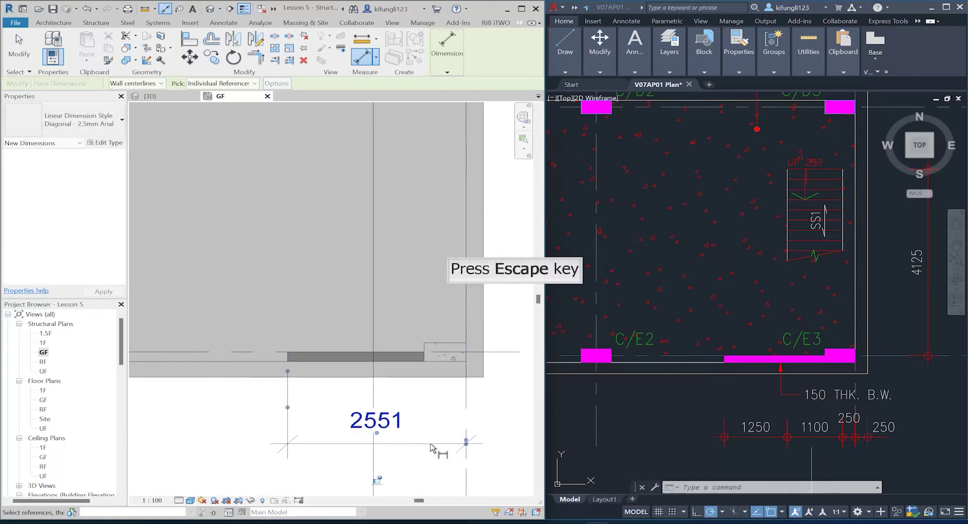
pyautogui.press('Escape')
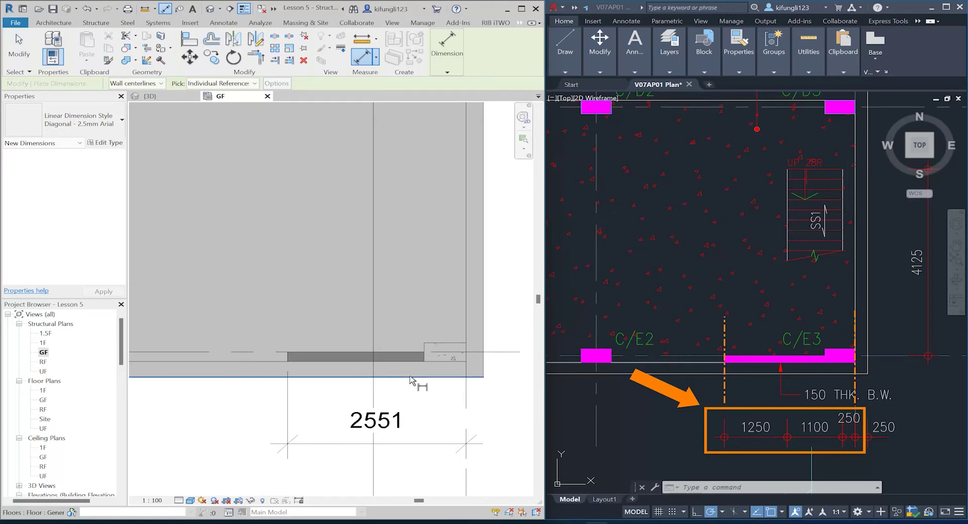
pyautogui.press('Escape')
pyautogui.press('Escape')
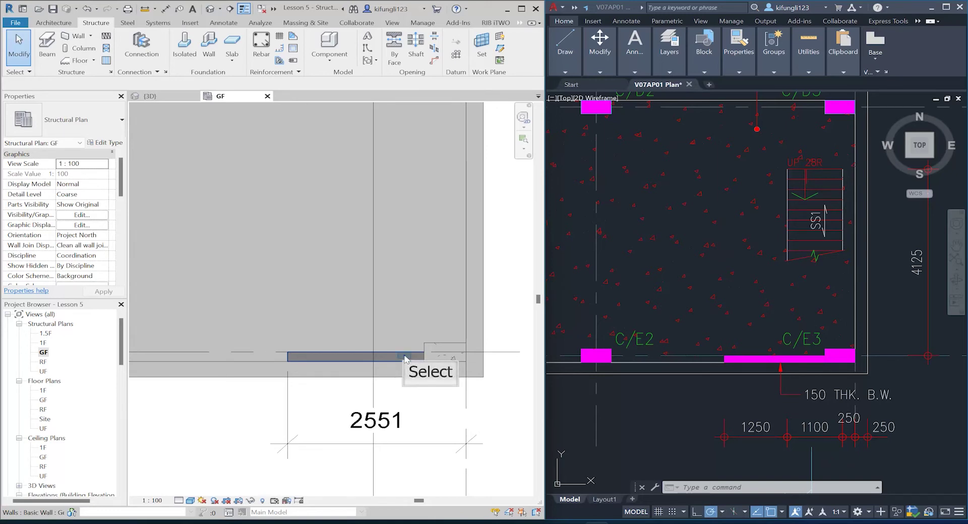
# - Set the dimension from the wall's free end to the grid line to =1250+1100+250
pyautogui.click(405, 359)
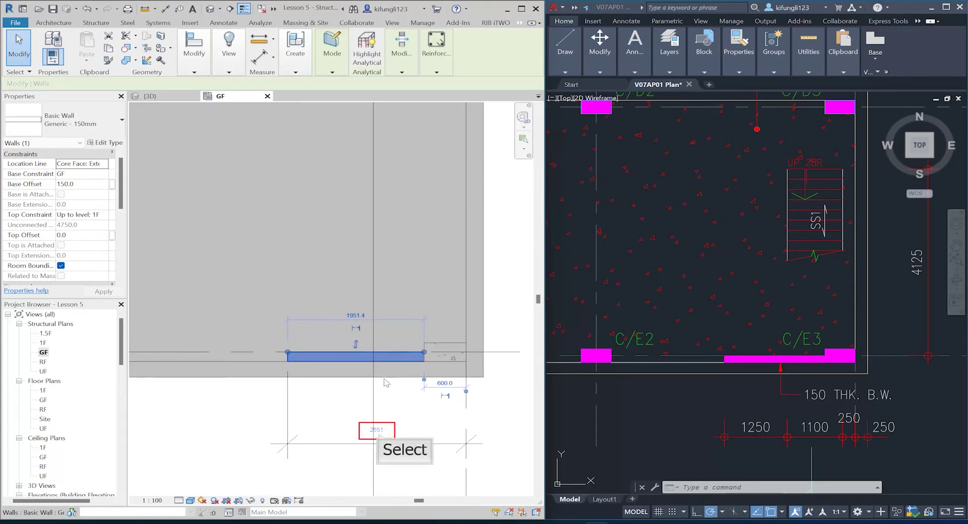
pyautogui.click(378, 432)
pyautogui.write('=1250+11')
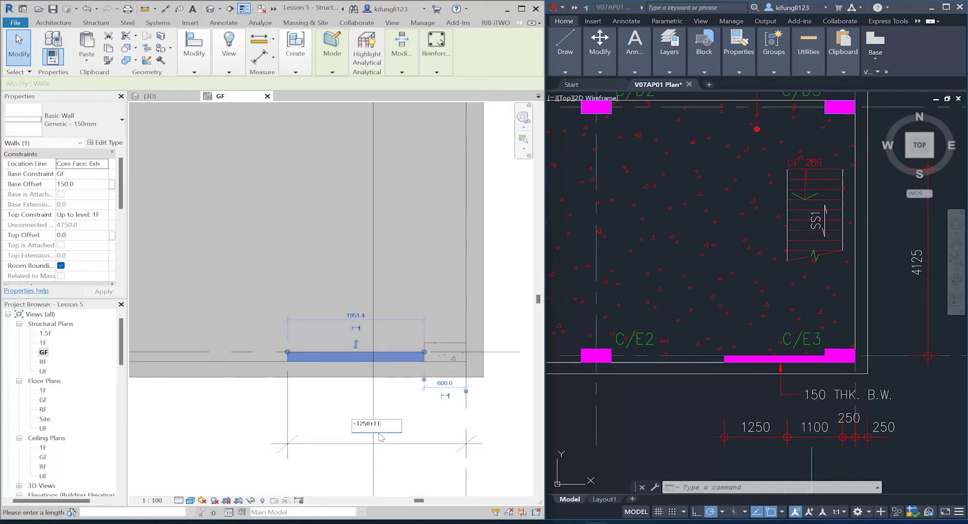
pyautogui.write('00+250')
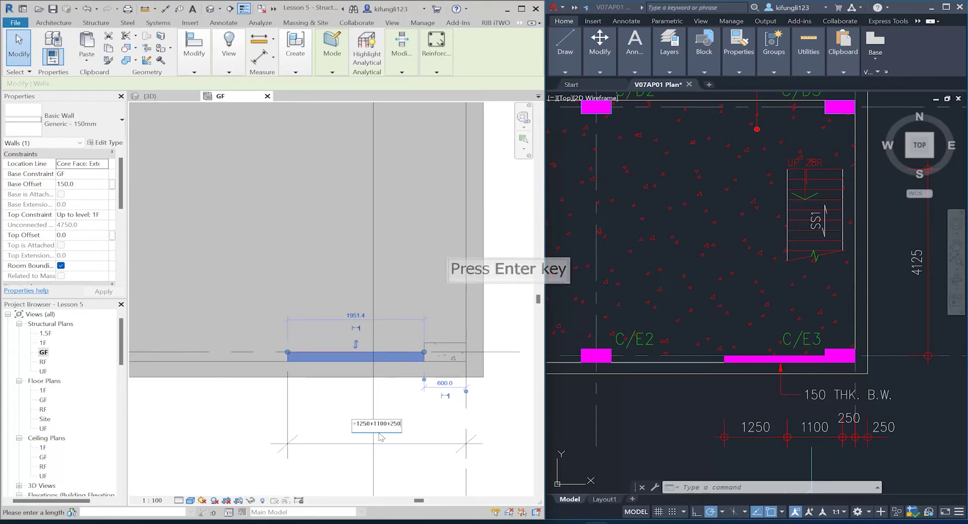
pyautogui.press('Return')
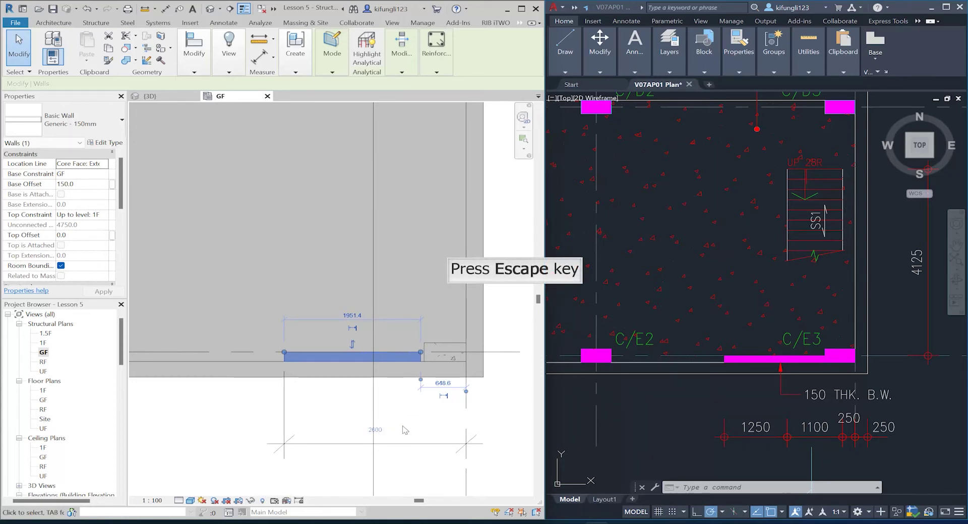
pyautogui.press('Escape')
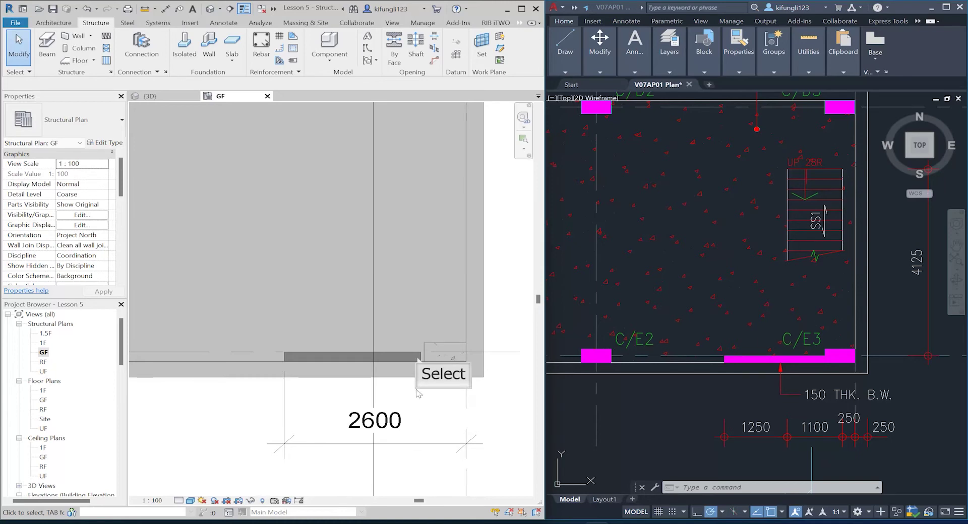
# - Extend the wall's column-side end to meet the column face, making the wall 2000 mm long
pyautogui.click(418, 359)
pyautogui.scroll(3, 418, 359)
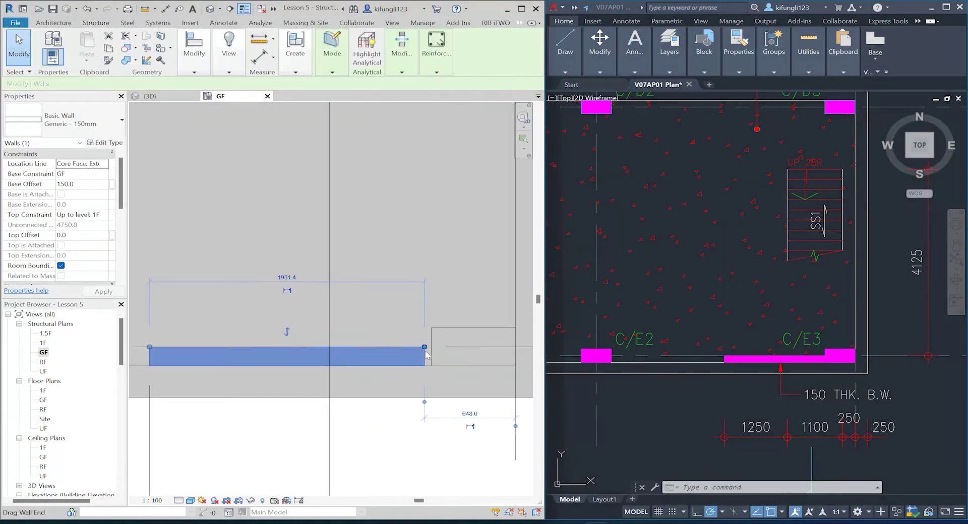
pyautogui.moveTo(421, 351); pyautogui.dragTo(424, 352)
pyautogui.scroll(-3, 430, 347)
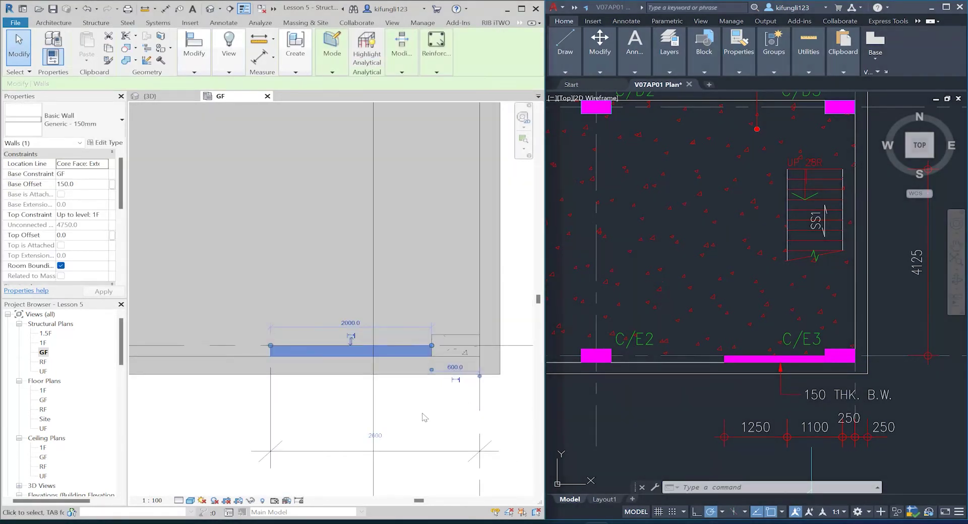
pyautogui.click(425, 418)
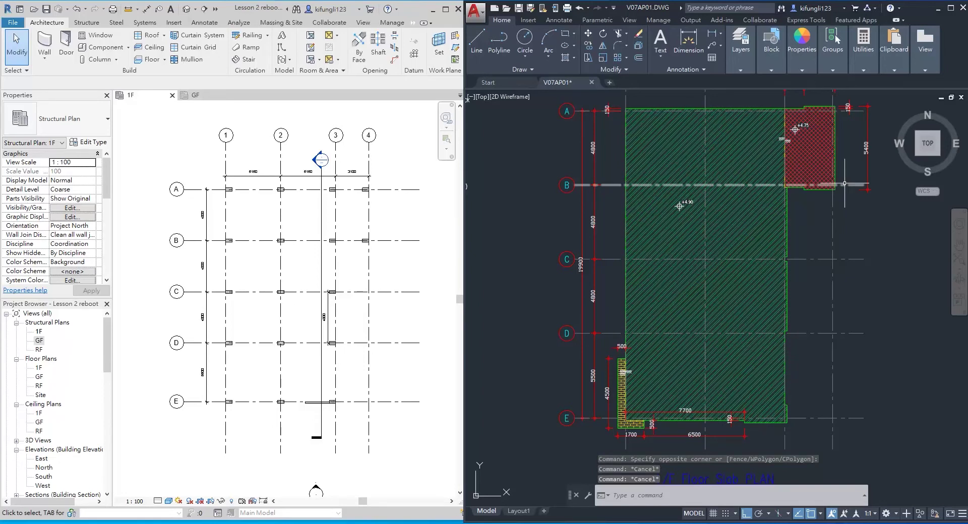
# - Inspect the hatched slab areas on the AutoCAD slab plan and start a structural floor on the 1F plan in Revit
pyautogui.click(821, 167)
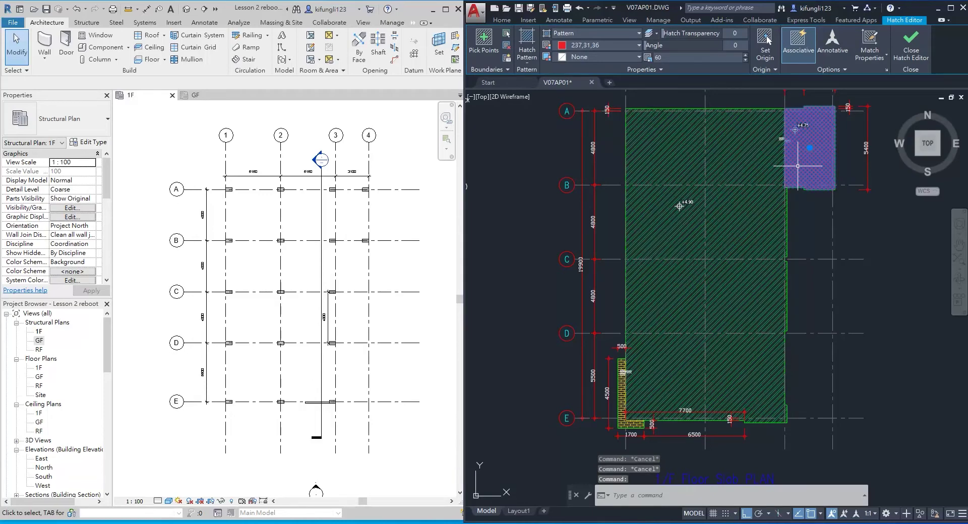
pyautogui.press('Escape')
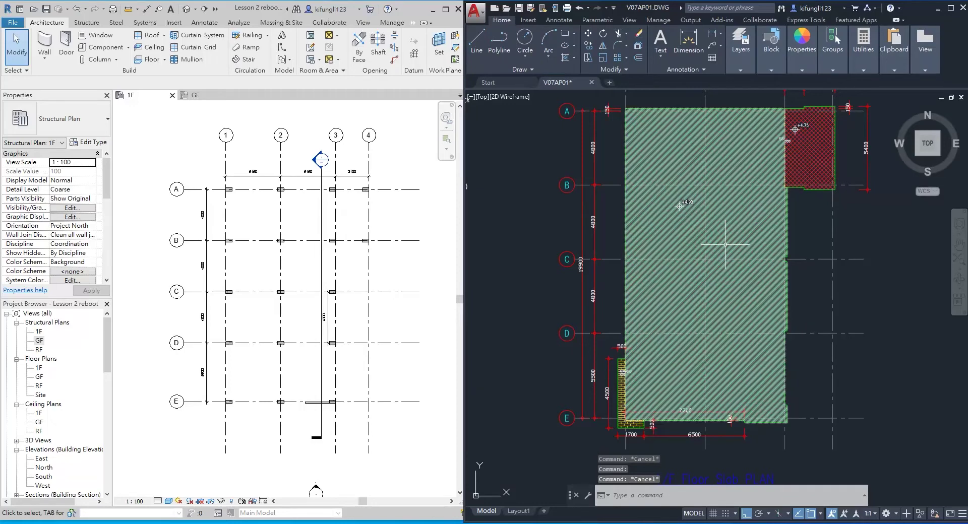
pyautogui.scroll(3, 624, 434)
pyautogui.moveTo(623, 388); pyautogui.dragTo(623, 373, button='middle')
pyautogui.click(623, 374)
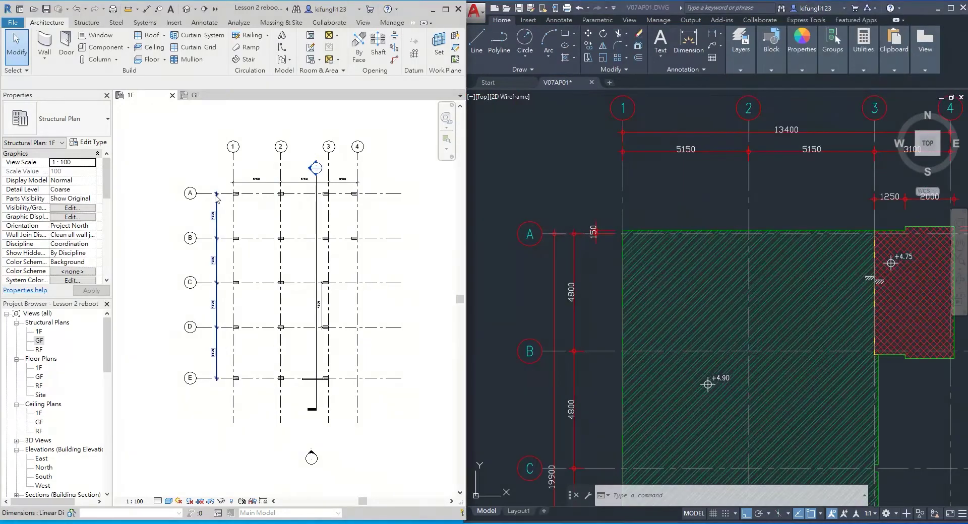
pyautogui.scroll(2, 216, 196)
pyautogui.click(86, 23)
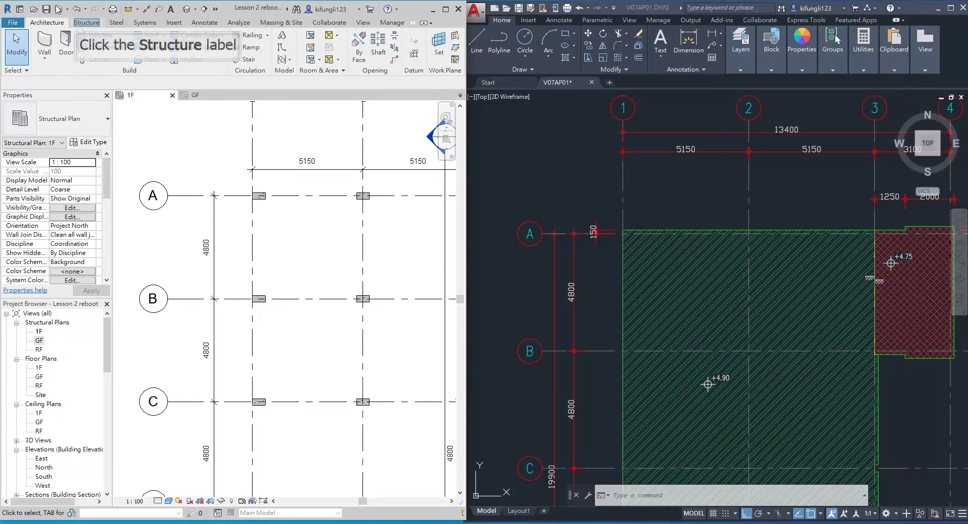
pyautogui.click(86, 23)
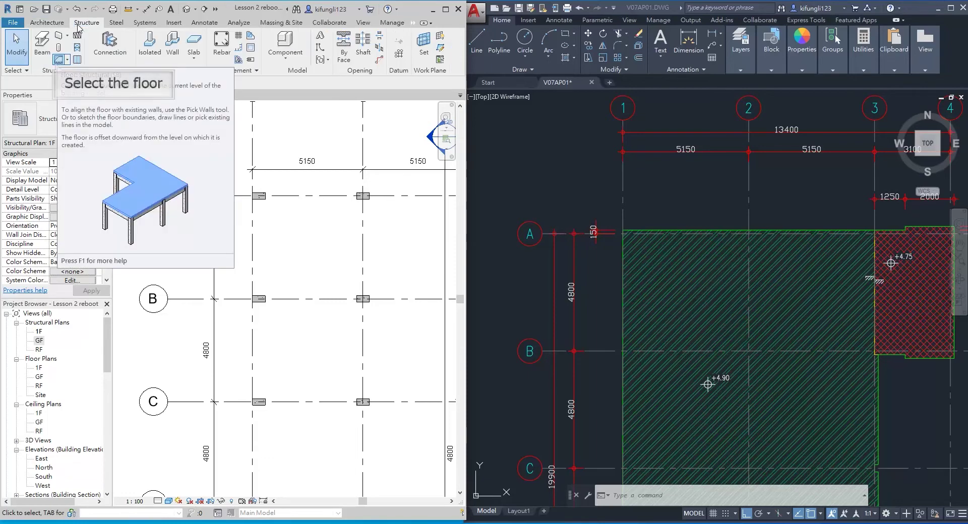
pyautogui.click(58, 61)
# - Check the slab thickness note in the AutoCAD general notes and choose the Generic 150mm floor type in Revit
pyautogui.scroll(-5, 575, 254)
pyautogui.scroll(5, 575, 253)
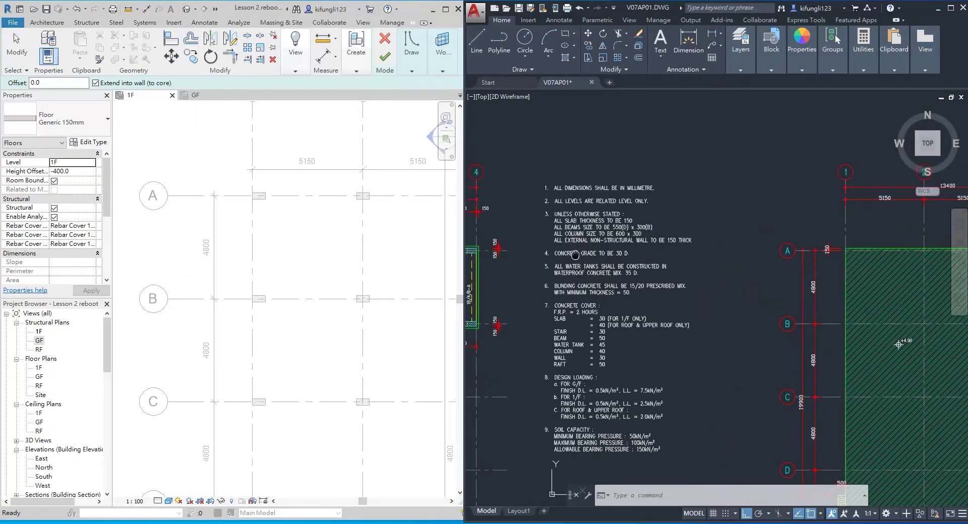
pyautogui.scroll(6, 562, 222)
pyautogui.click(867, 222)
pyautogui.click(830, 215)
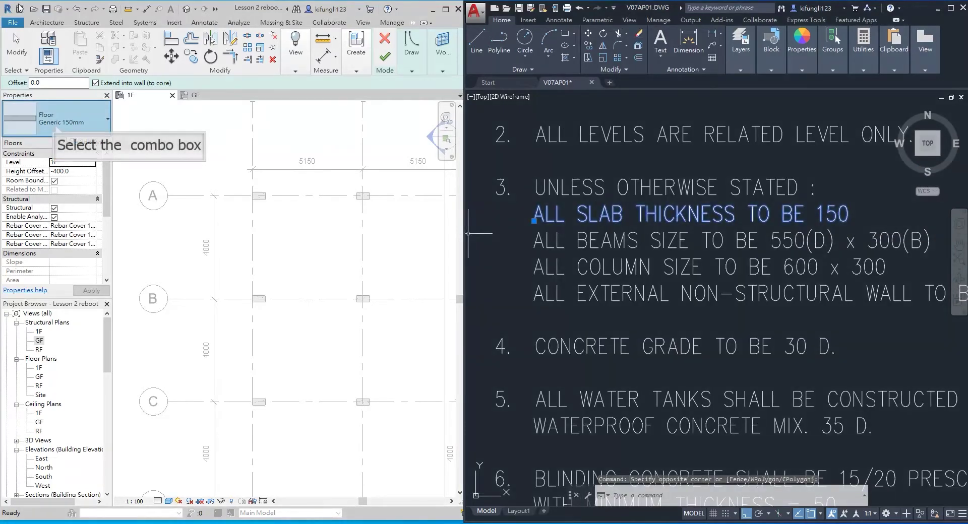
pyautogui.click(57, 128)
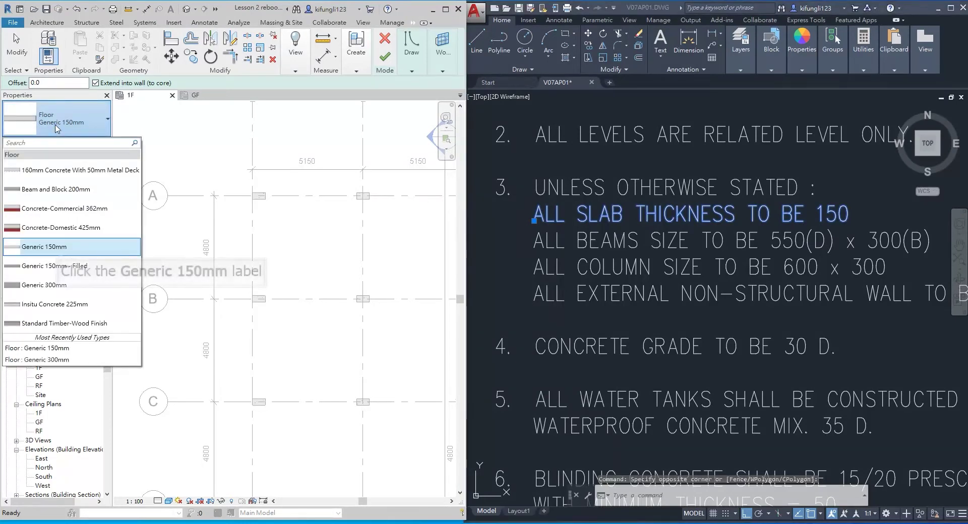
pyautogui.click(44, 247)
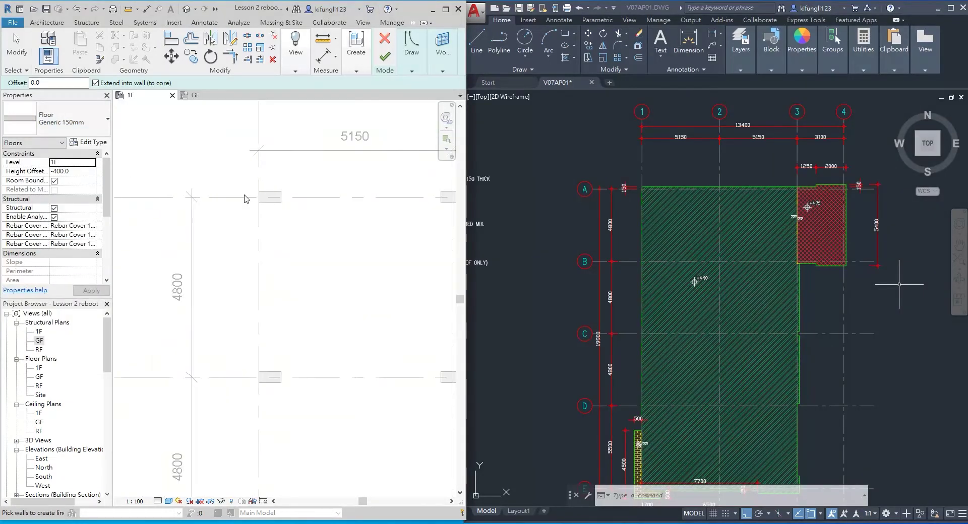
# - Draw a straight floor boundary line from the upper outer corner of the column at A/1, parallel to grid A, towards the column at A/3
pyautogui.click(411, 53)
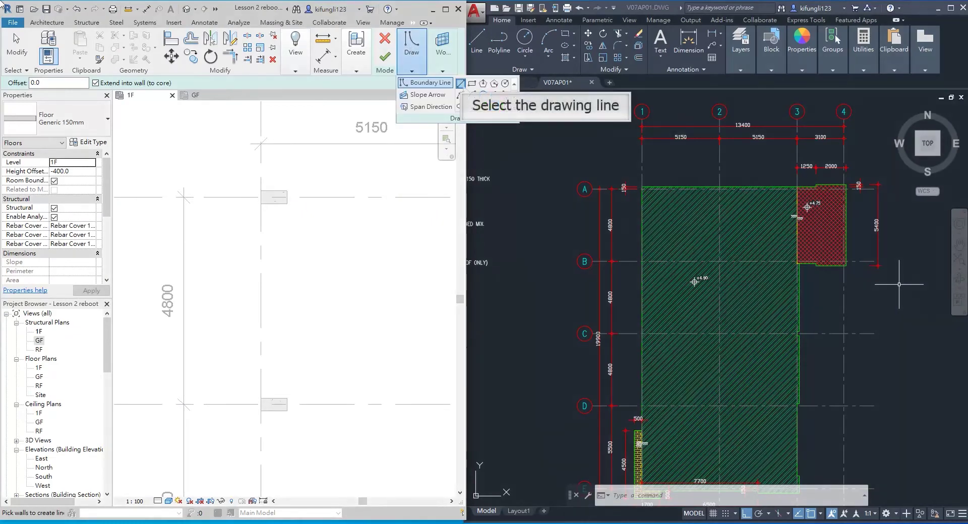
pyautogui.click(461, 83)
pyautogui.scroll(4, 254, 189)
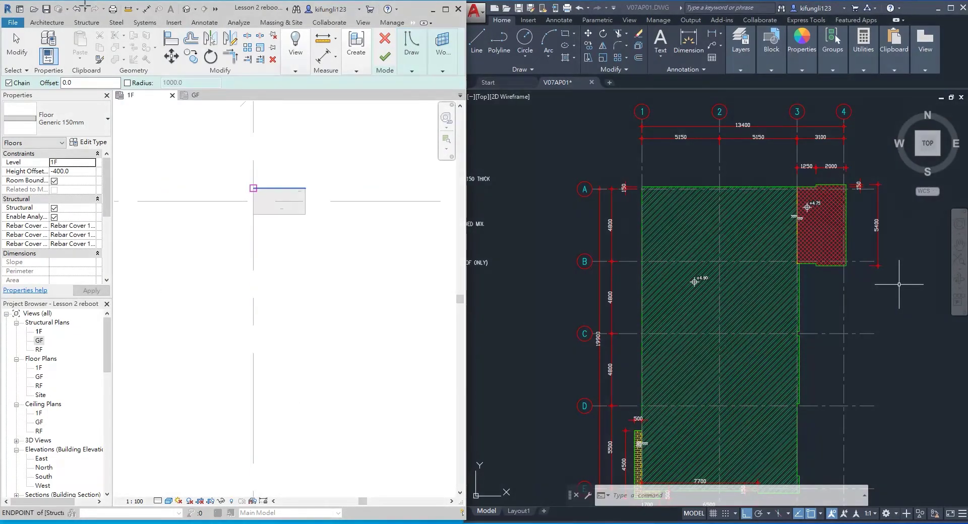
pyautogui.click(253, 188)
pyautogui.scroll(-4, 254, 184)
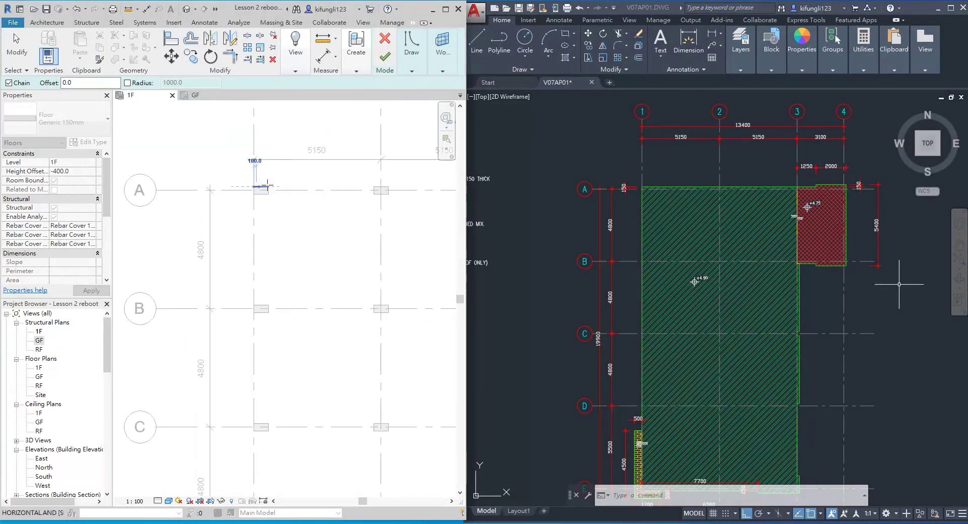
pyautogui.scroll(-2, 276, 188)
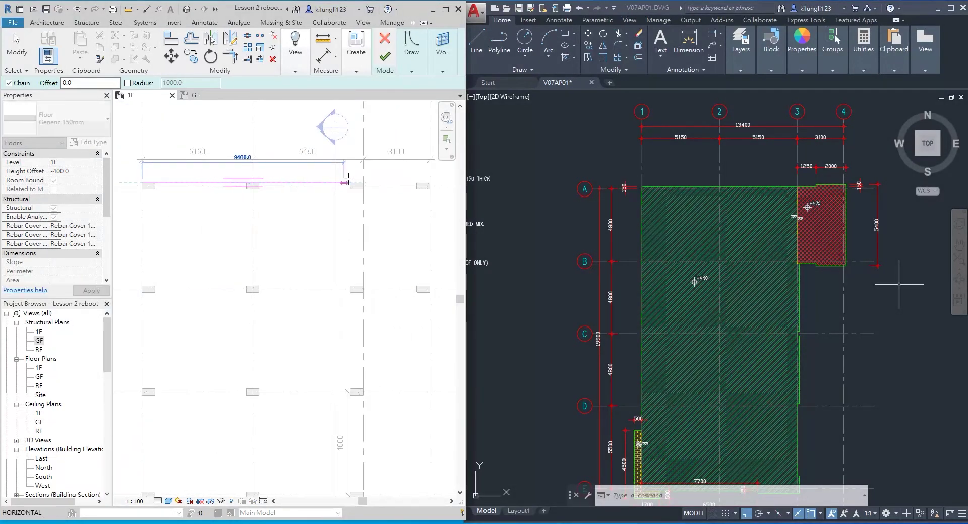
pyautogui.scroll(3, 831, 171)
pyautogui.scroll(2, 831, 170)
pyautogui.moveTo(417, 181); pyautogui.dragTo(381, 281, button='middle')
pyautogui.scroll(3, 326, 274)
pyautogui.scroll(4, 325, 275)
pyautogui.click(326, 298)
# - Add an aligned dimension between the upper floor boundary line and grid A beside the column at A/1
pyautogui.scroll(-5, 318, 272)
pyautogui.press('d')
pyautogui.press('i')
pyautogui.scroll(-4, 509, 221)
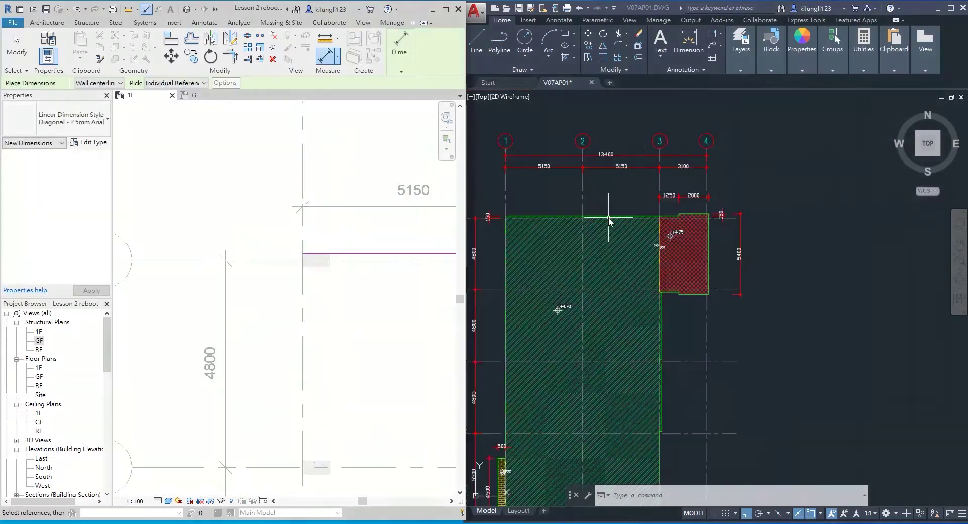
pyautogui.scroll(4, 509, 220)
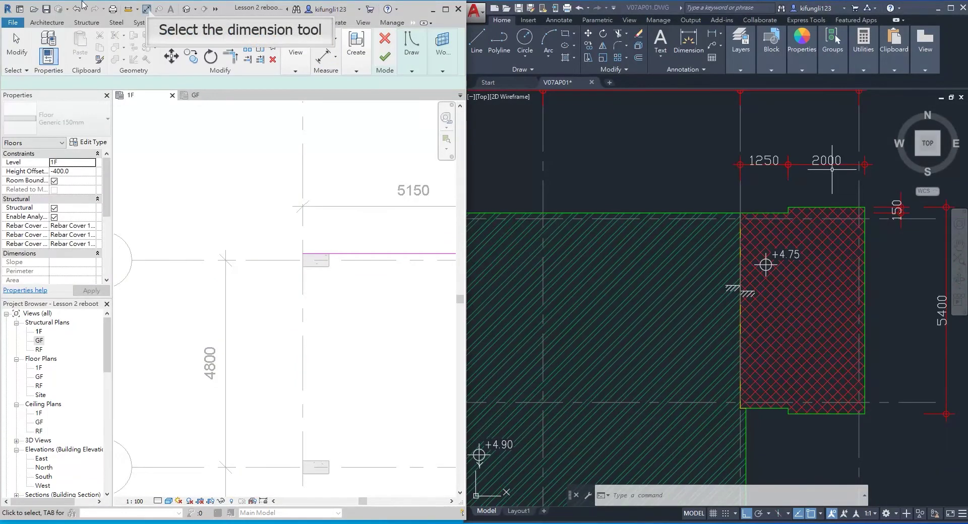
pyautogui.click(146, 9)
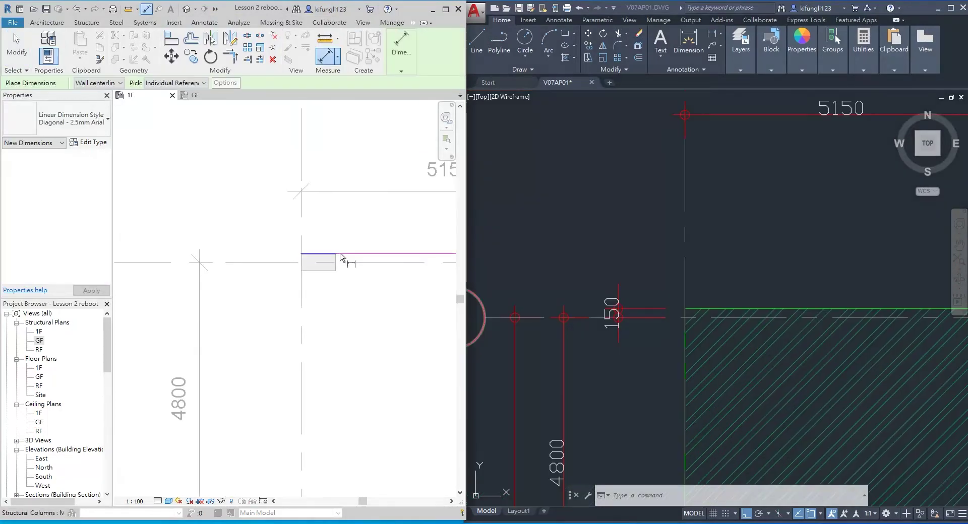
pyautogui.click(342, 255)
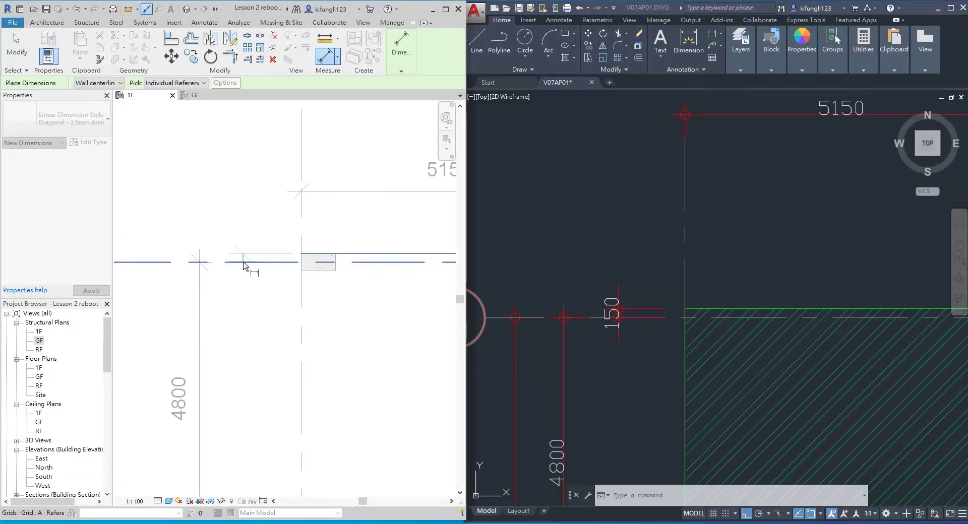
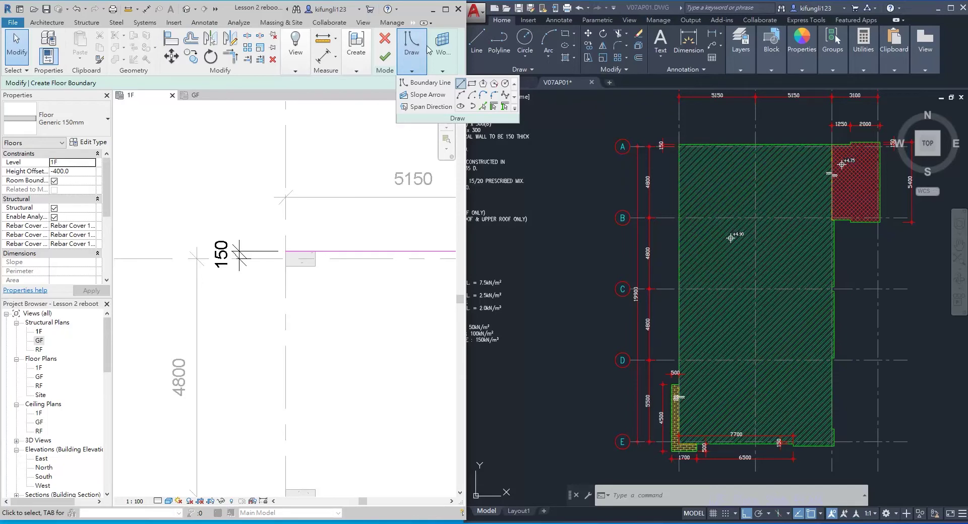
# - Draw the floor boundary line along grid 1 from the upper boundary's start point to the lower outer corner of the column at E/1
pyautogui.click(460, 84)
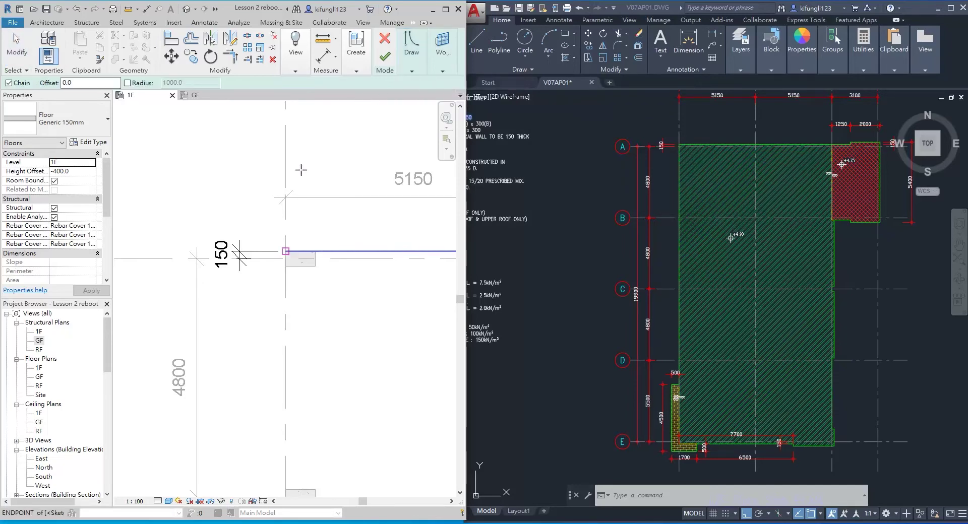
pyautogui.click(286, 251)
pyautogui.scroll(-3, 323, 332)
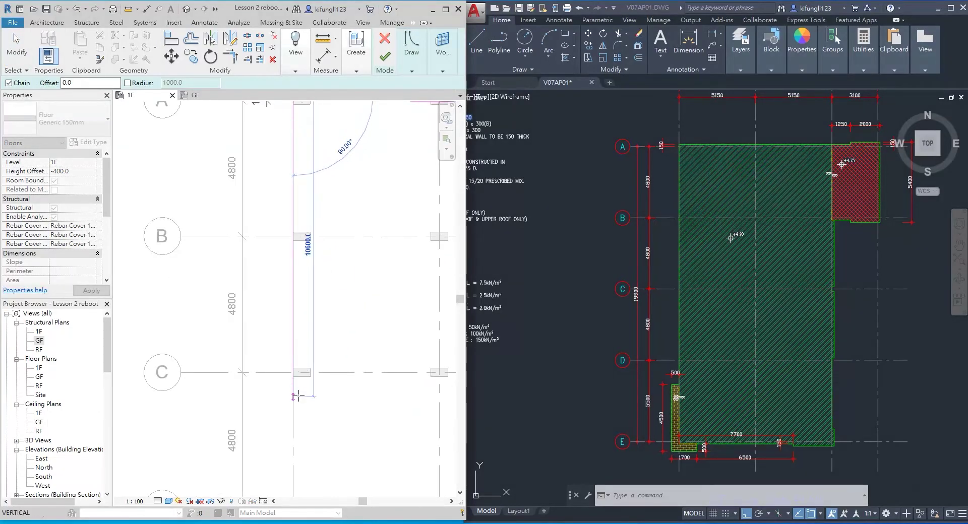
pyautogui.scroll(-2, 298, 397)
pyautogui.scroll(5, 323, 443)
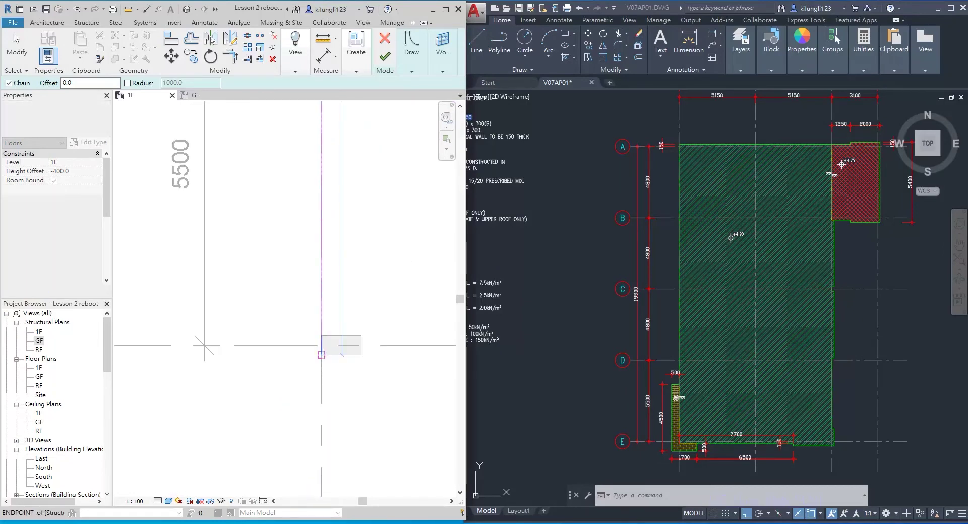
pyautogui.click(322, 356)
# - Draw a horizontal floor boundary line about 6900 mm long from the lower outer corner of the column at E/1, just below grid E
pyautogui.scroll(6, 665, 424)
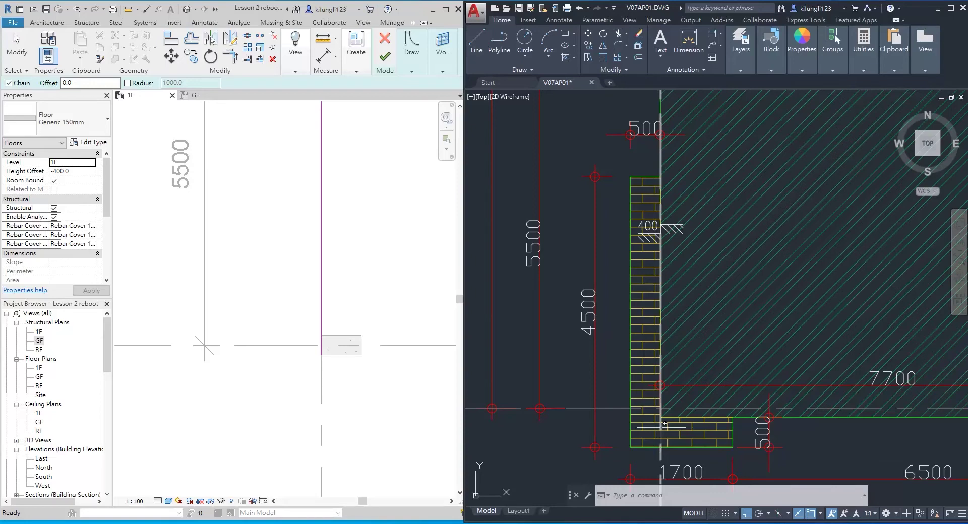
pyautogui.scroll(-2, 665, 424)
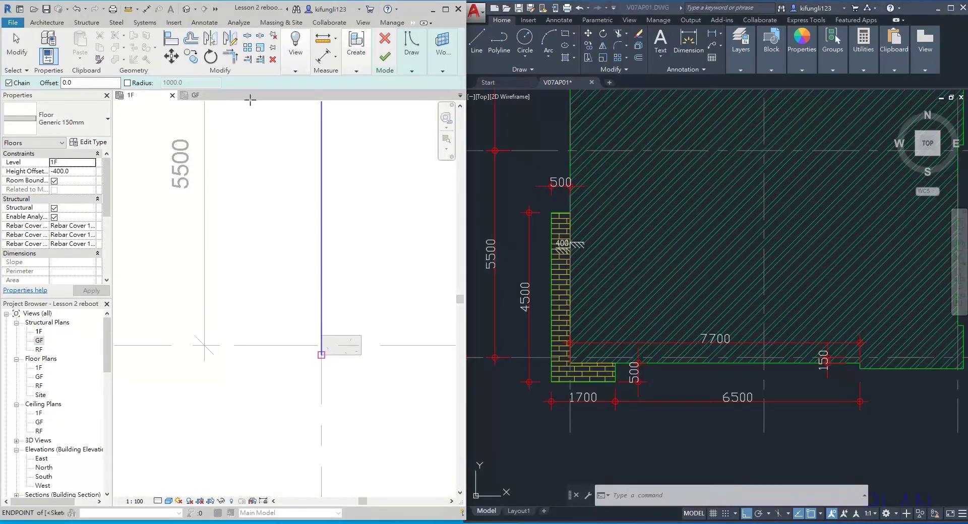
pyautogui.scroll(-2, 315, 357)
pyautogui.moveTo(361, 353); pyautogui.dragTo(198, 347, button='middle')
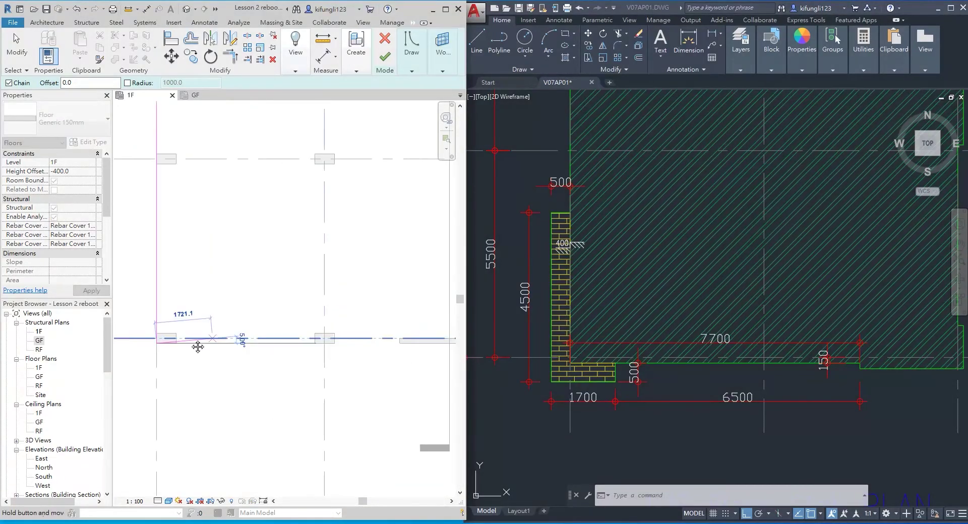
pyautogui.scroll(-2, 198, 347)
pyautogui.press('Escape')
pyautogui.press('Escape')
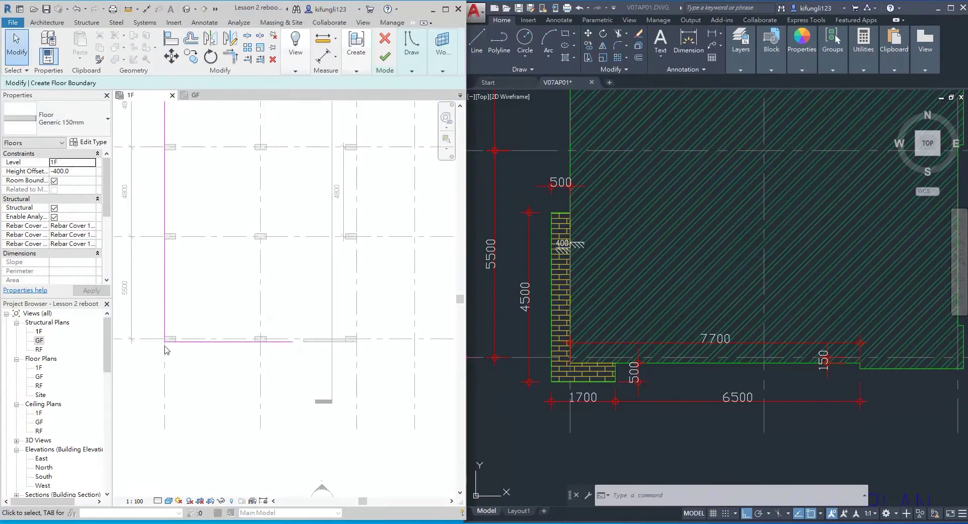
# - Add an aligned dimension between grid E and the lower floor boundary line beside the column at E/1
pyautogui.scroll(3, 169, 348)
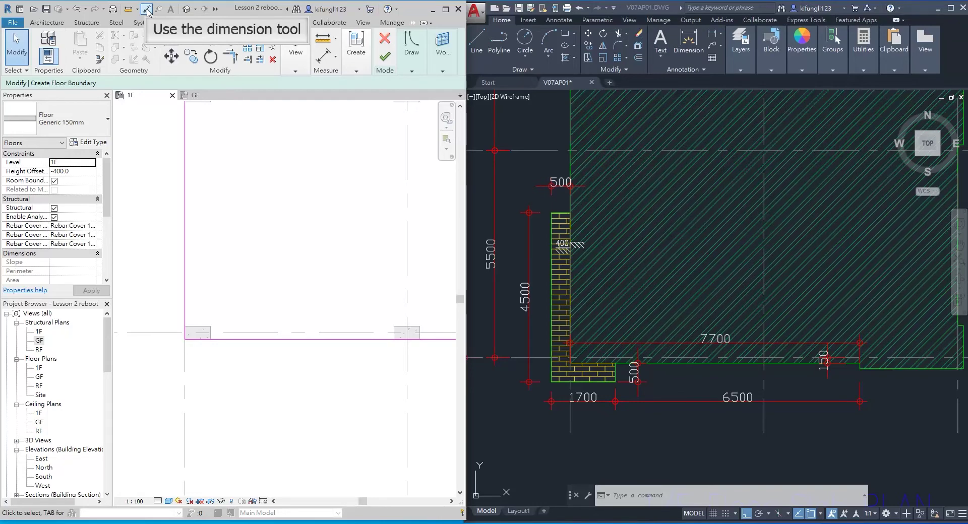
pyautogui.click(146, 10)
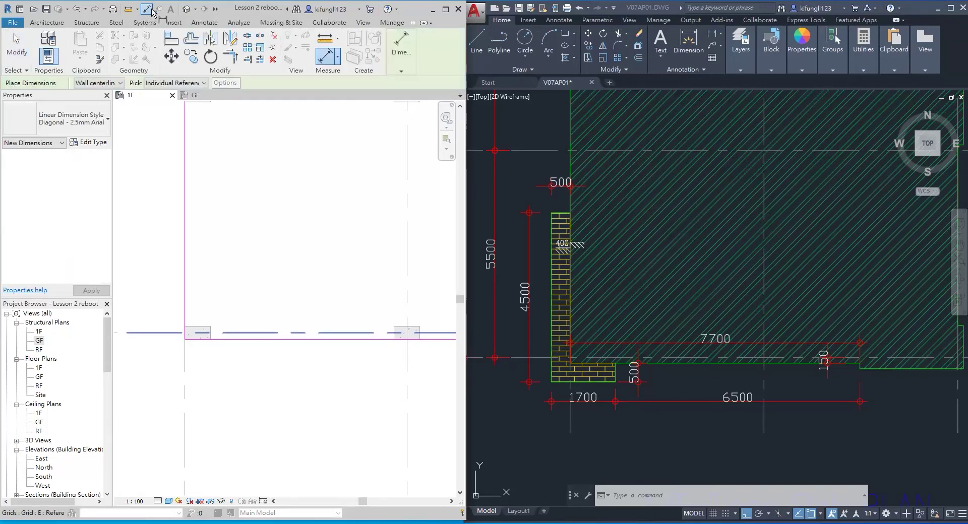
pyautogui.click(220, 341)
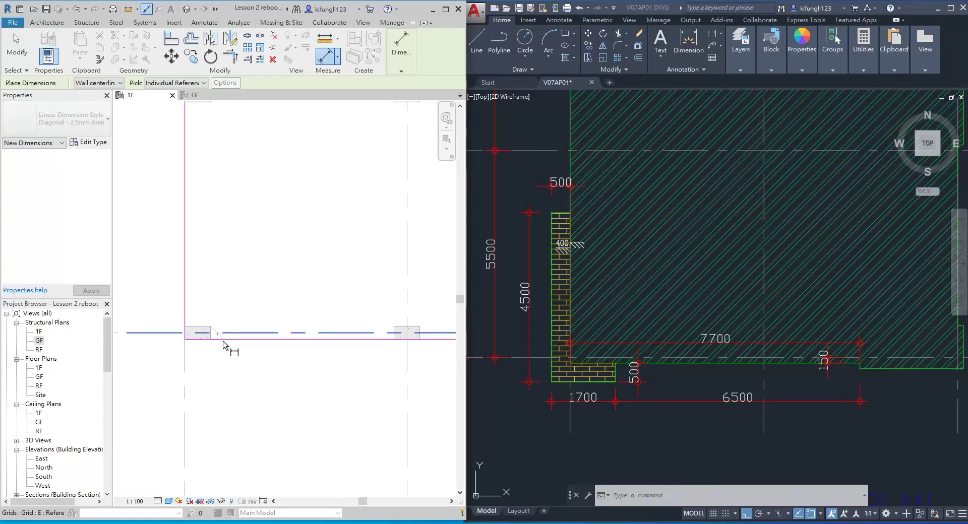
pyautogui.click(224, 345)
pyautogui.click(166, 363)
pyautogui.press('Escape')
pyautogui.scroll(-1, 166, 364)
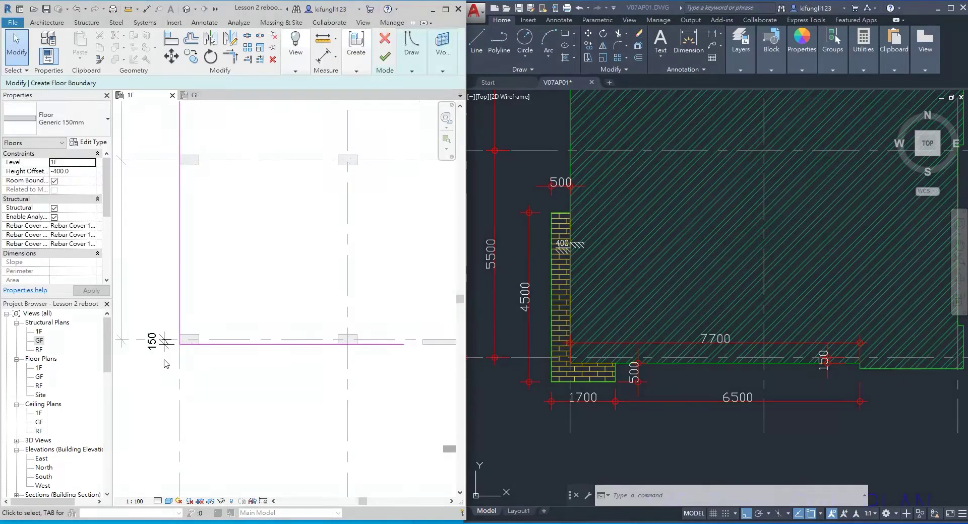
# - Set the length of the lower floor boundary line to 7700 mm
pyautogui.scroll(-2, 167, 363)
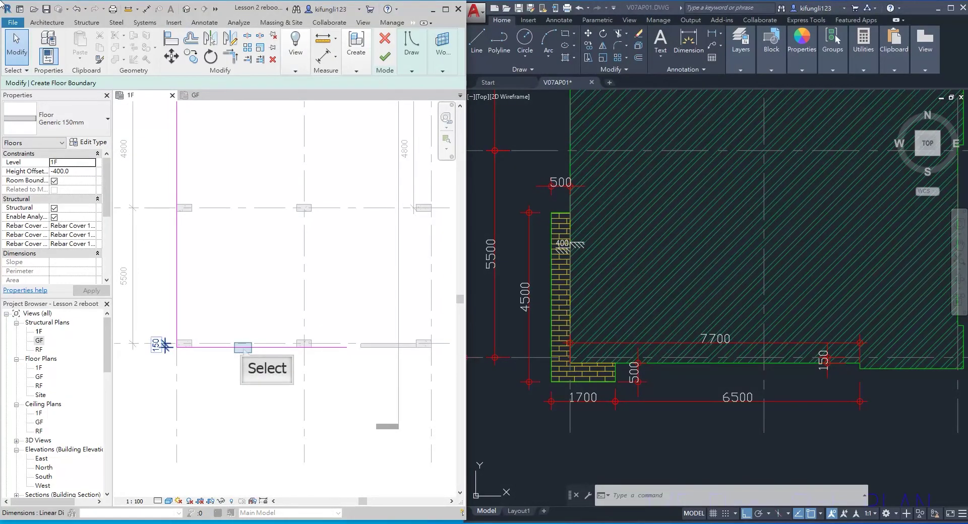
pyautogui.click(247, 347)
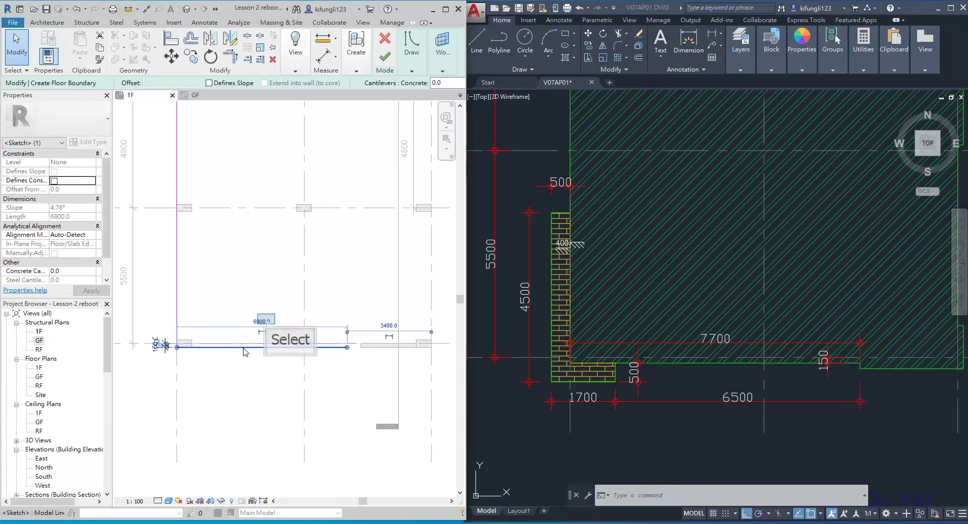
pyautogui.click(267, 322)
pyautogui.write('7700')
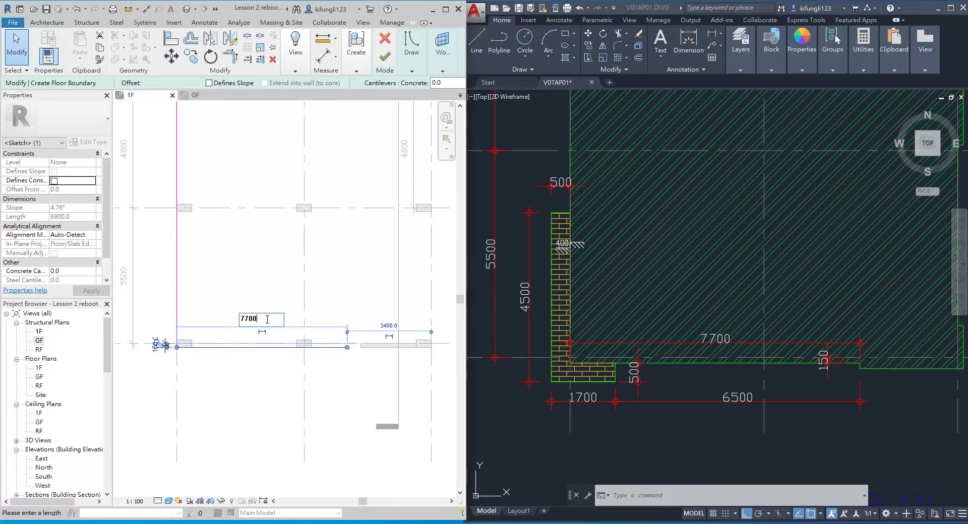
pyautogui.press('Return')
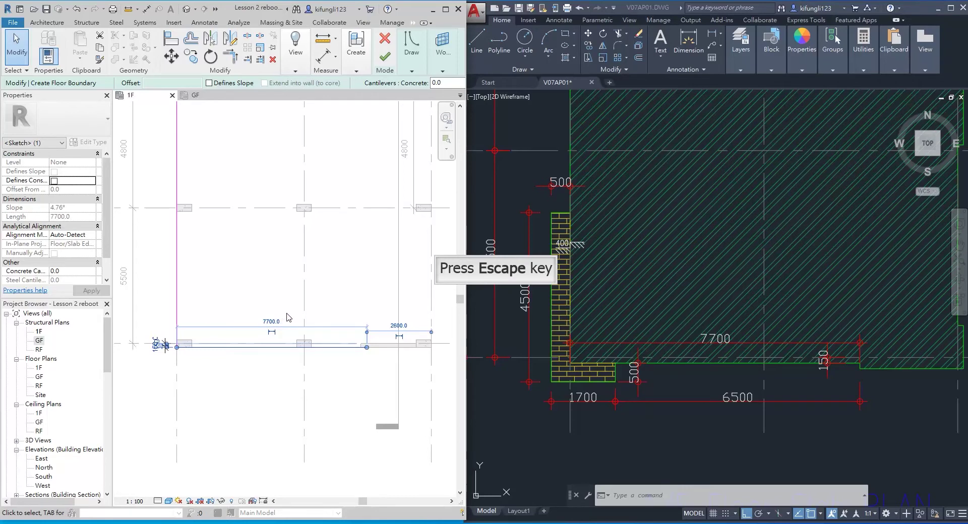
pyautogui.press('Escape')
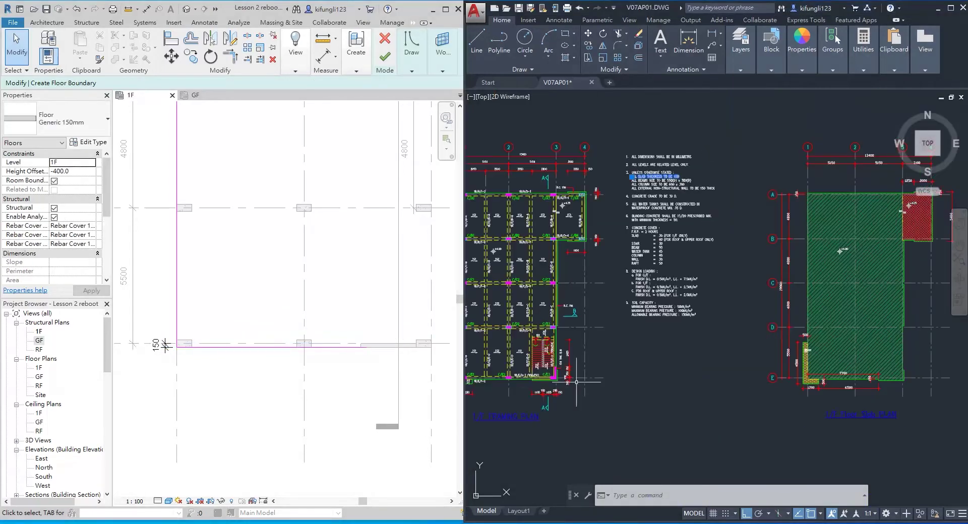
# - Draw a boundary line about 900 mm down from the end of the 7700 mm line, followed by a horizontal one about 2000 mm towards grid 3
pyautogui.scroll(8, 576, 382)
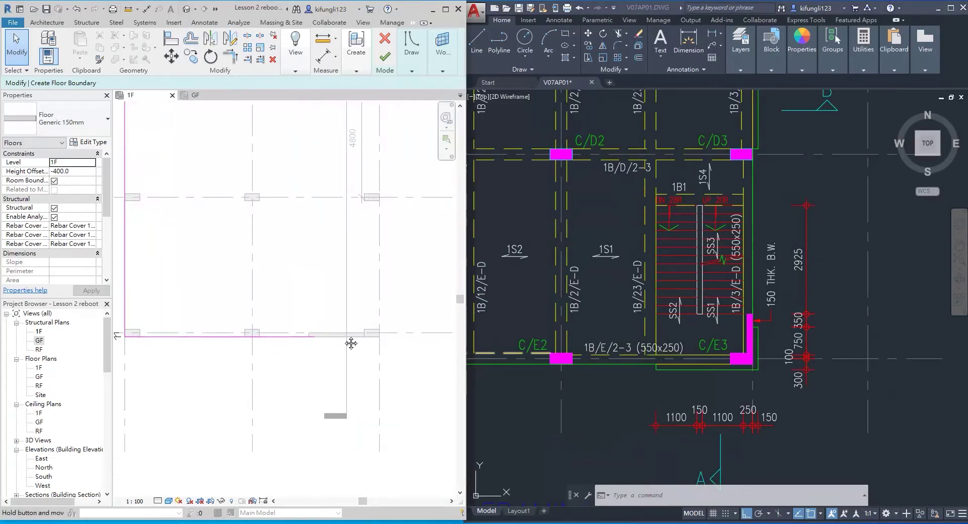
pyautogui.scroll(2, 350, 341)
pyautogui.click(411, 50)
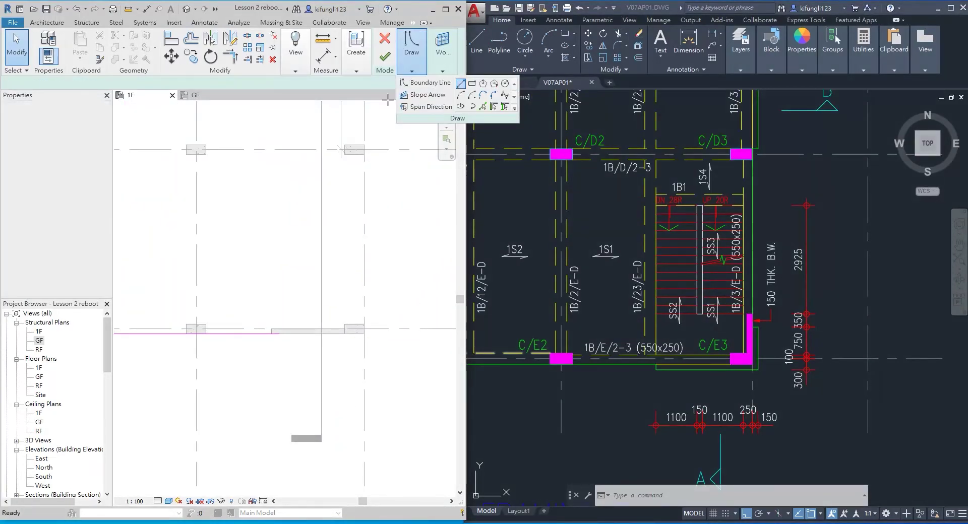
pyautogui.click(280, 334)
pyautogui.click(280, 363)
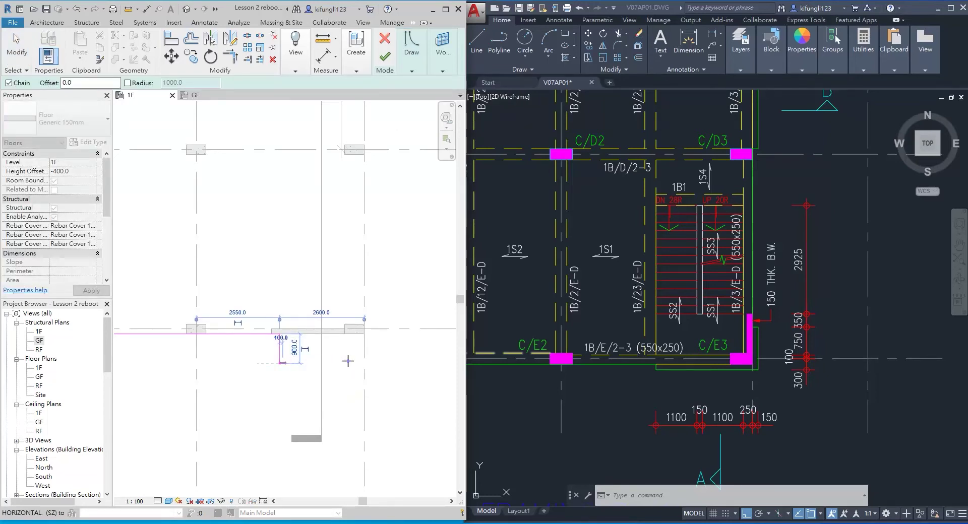
pyautogui.click(345, 363)
pyautogui.scroll(1, 343, 361)
pyautogui.press('Escape')
pyautogui.press('Escape')
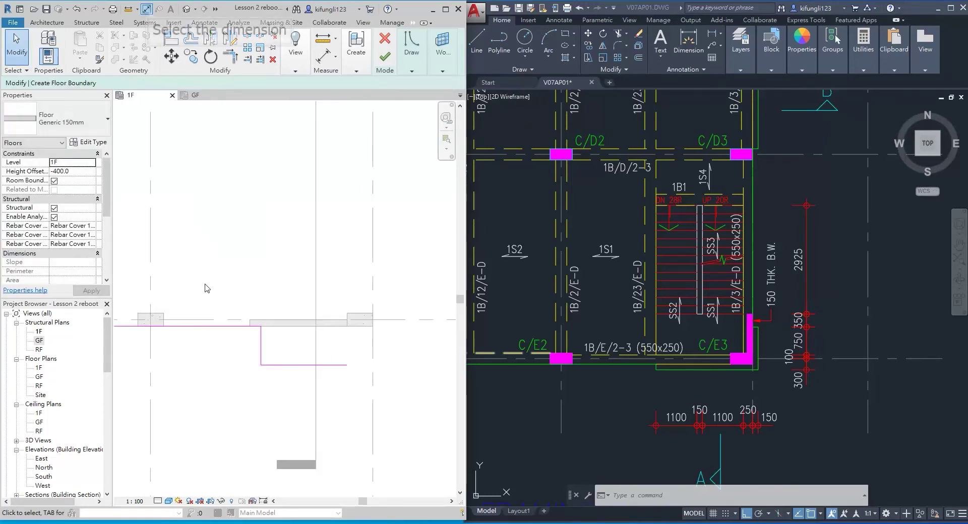
# - Add an aligned dimension between grid E and the lowest horizontal floor boundary line near the column at E/3
pyautogui.click(147, 9)
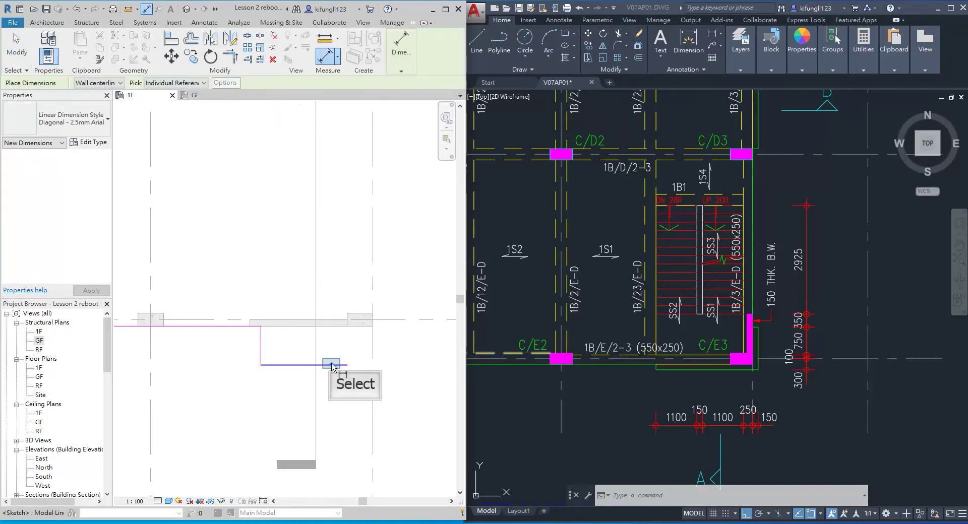
pyautogui.click(404, 321)
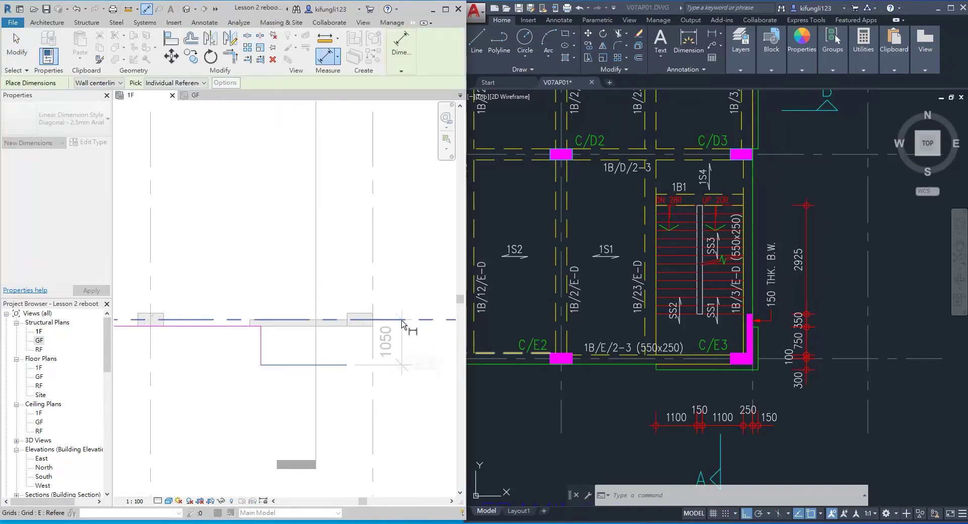
pyautogui.click(392, 347)
pyautogui.press('Escape')
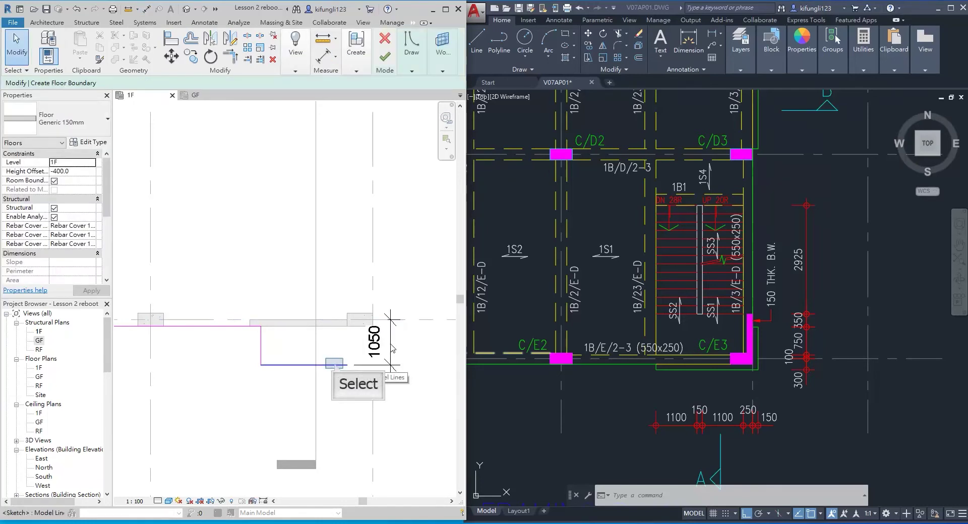
# - Set the distance from grid E to the lowest horizontal boundary line to 300 mm
pyautogui.click(337, 365)
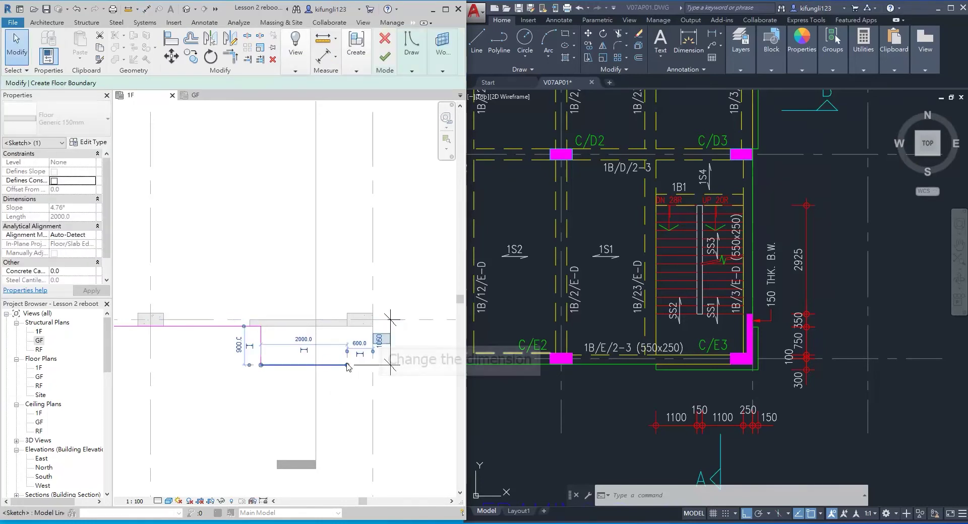
pyautogui.click(381, 339)
pyautogui.write('300')
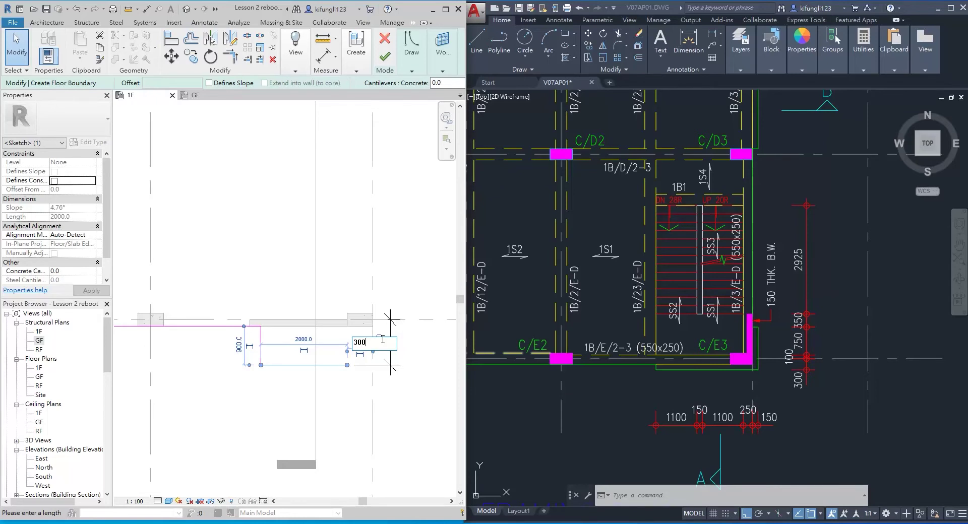
pyautogui.press('Return')
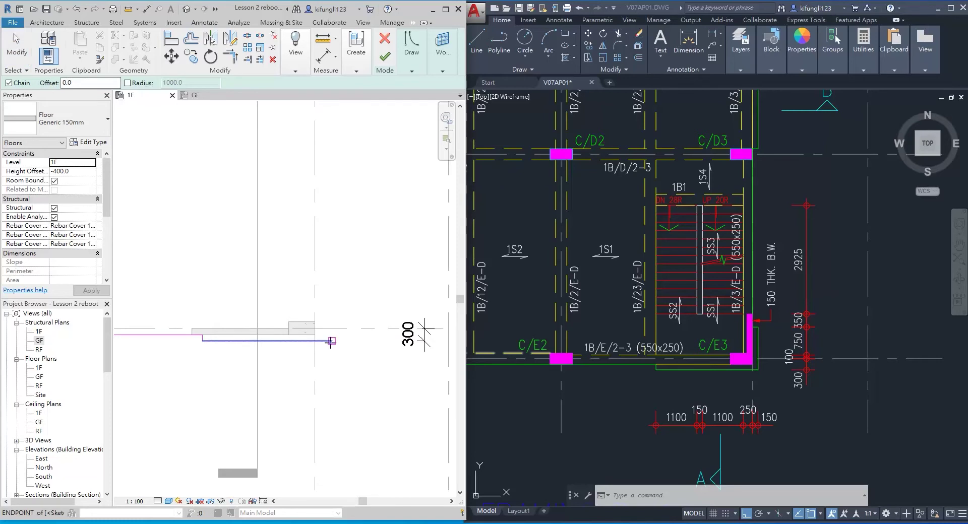
# - Draw a boundary line about 1700 mm up from the lowest line's outer end, and a short horizontal line back to grid 3
pyautogui.click(330, 342)
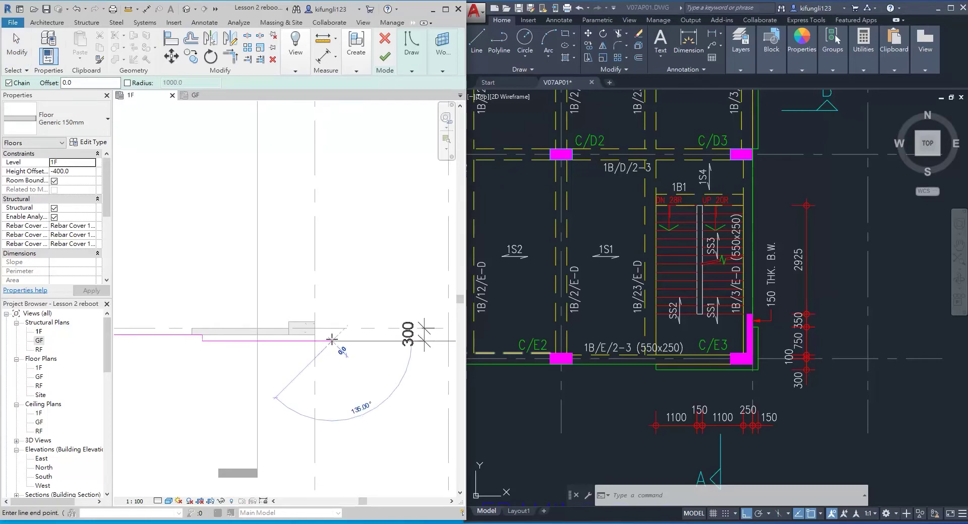
pyautogui.click(332, 267)
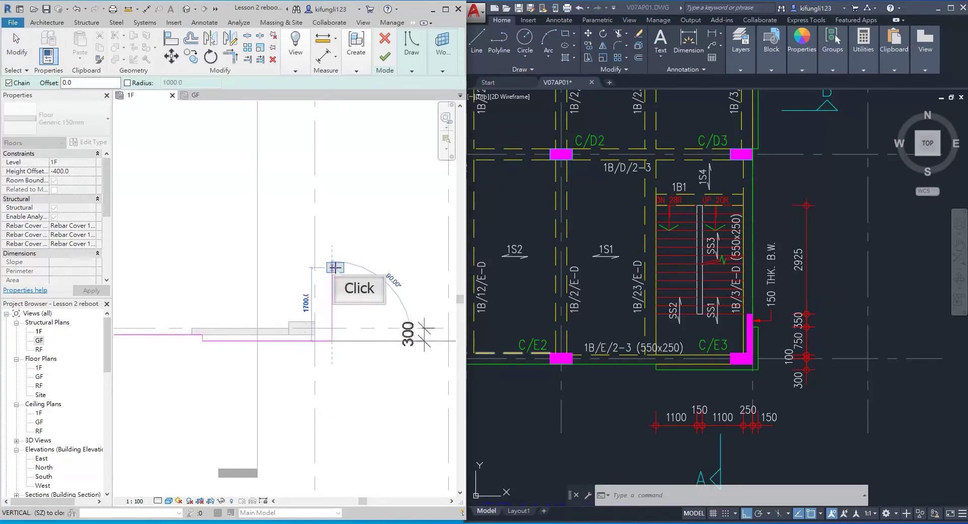
pyautogui.click(315, 268)
pyautogui.scroll(2, 314, 287)
pyautogui.press('Escape')
pyautogui.press('Escape')
# - Add an aligned dimension between grid 3 and the vertical boundary line just outside the column at E/3
pyautogui.click(341, 302)
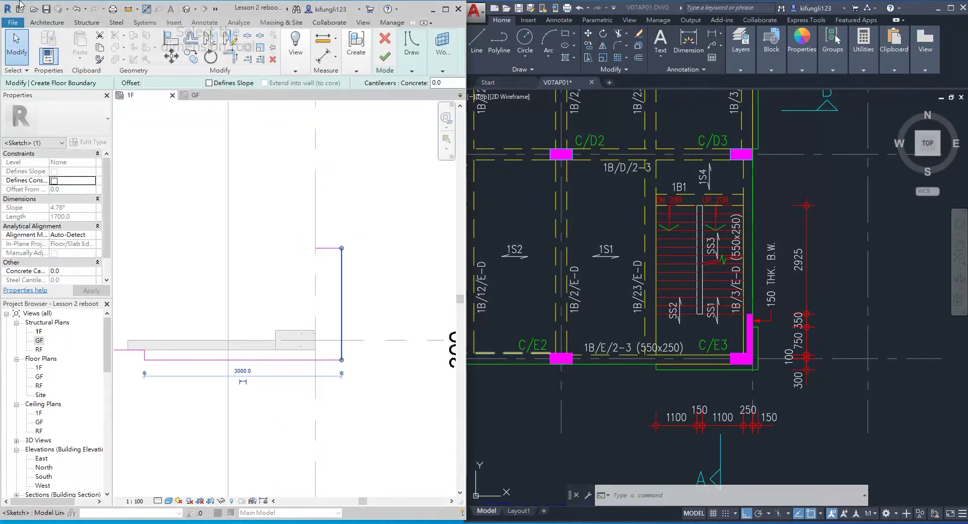
pyautogui.click(146, 9)
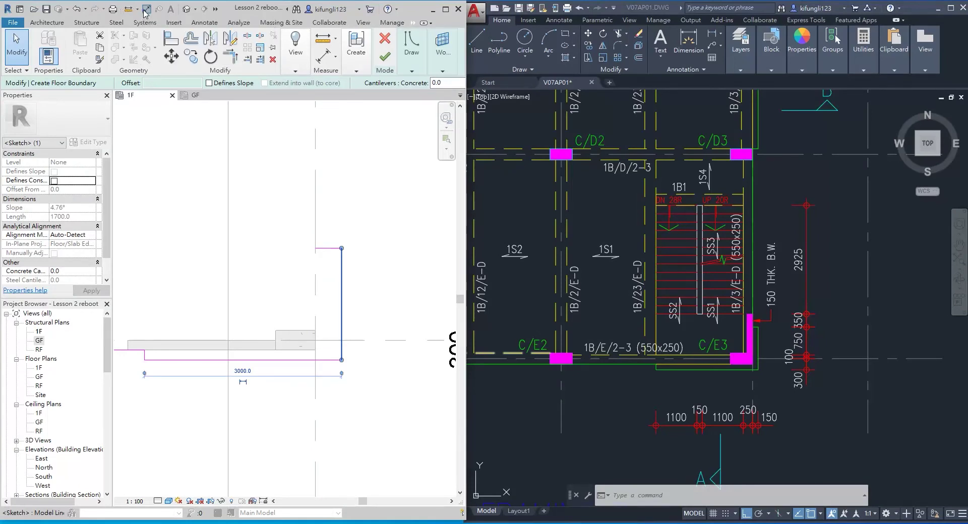
pyautogui.click(315, 283)
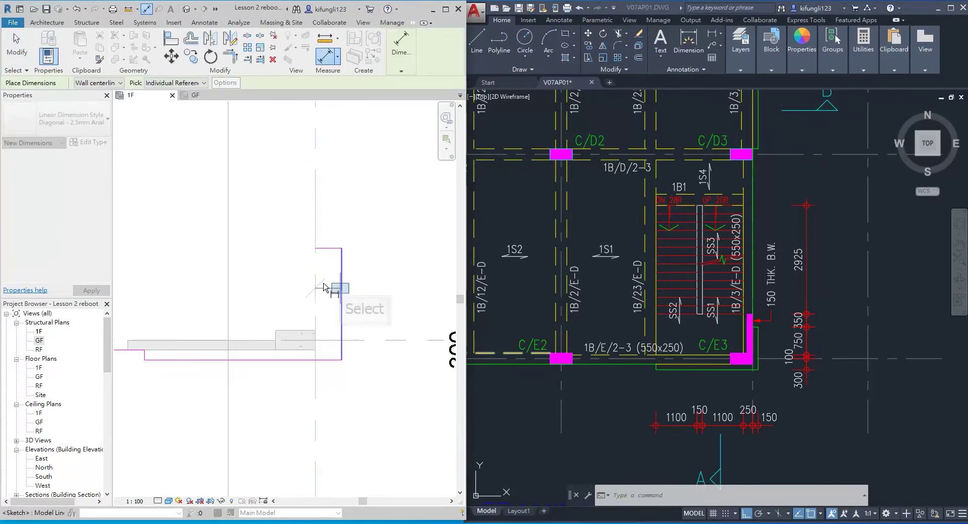
pyautogui.click(342, 291)
pyautogui.click(376, 297)
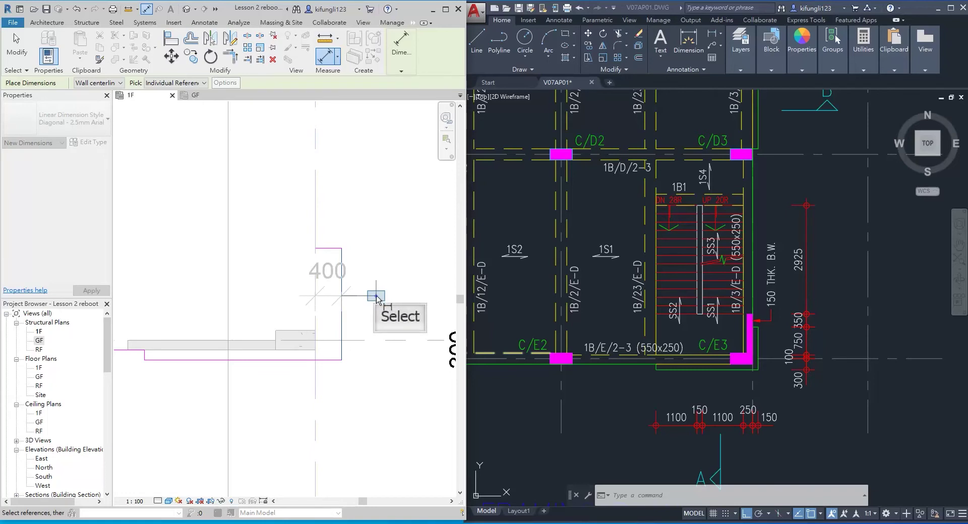
pyautogui.press('Escape')
pyautogui.press('Escape')
# - Set the distance from grid 3 to the outer vertical boundary line to 150 mm
pyautogui.click(341, 339)
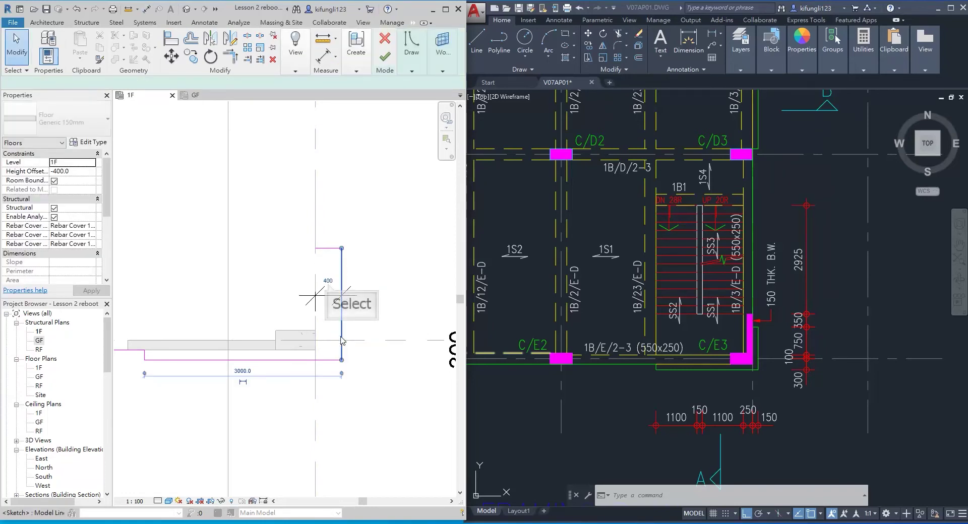
pyautogui.click(328, 283)
pyautogui.write('150')
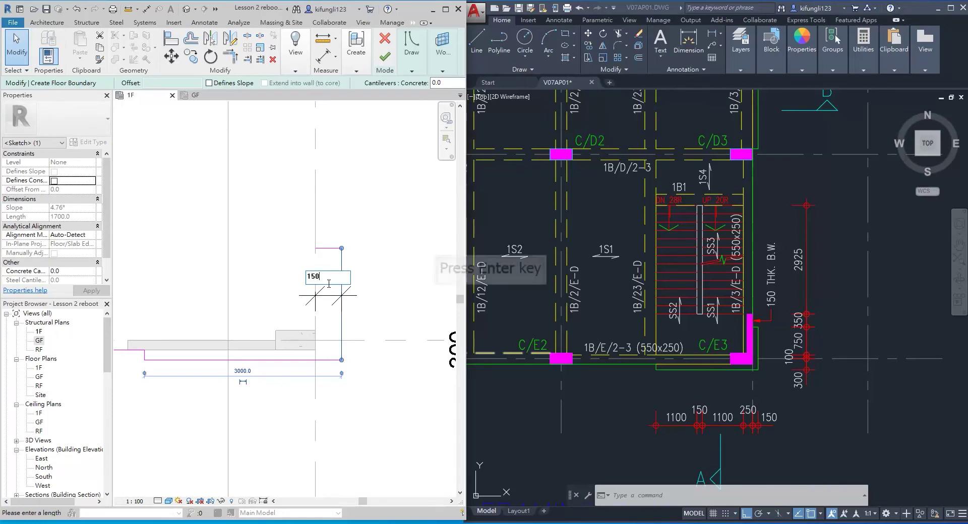
pyautogui.press('Return')
# - Draw a vertical boundary line about 4250 mm along grid 3 from the short line's end to the upper outer corner of the column at D/3
pyautogui.click(412, 50)
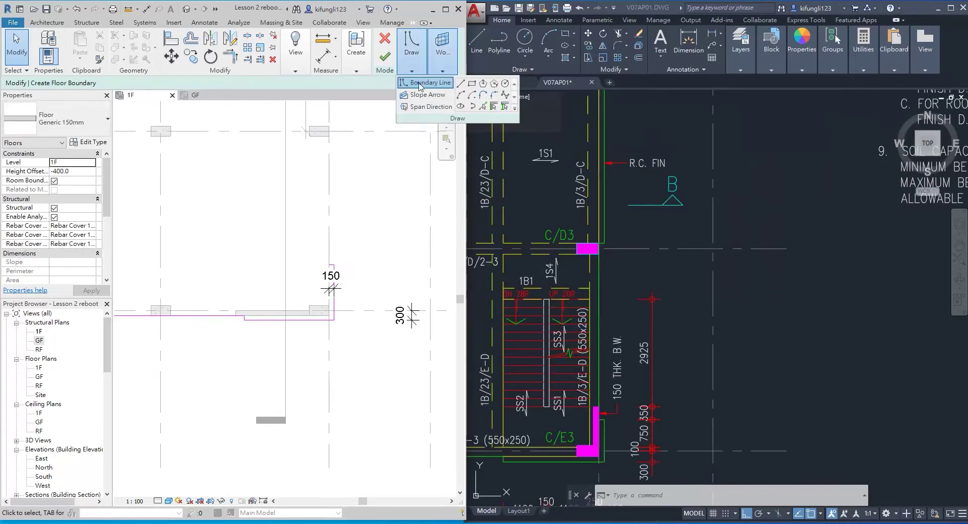
pyautogui.click(419, 84)
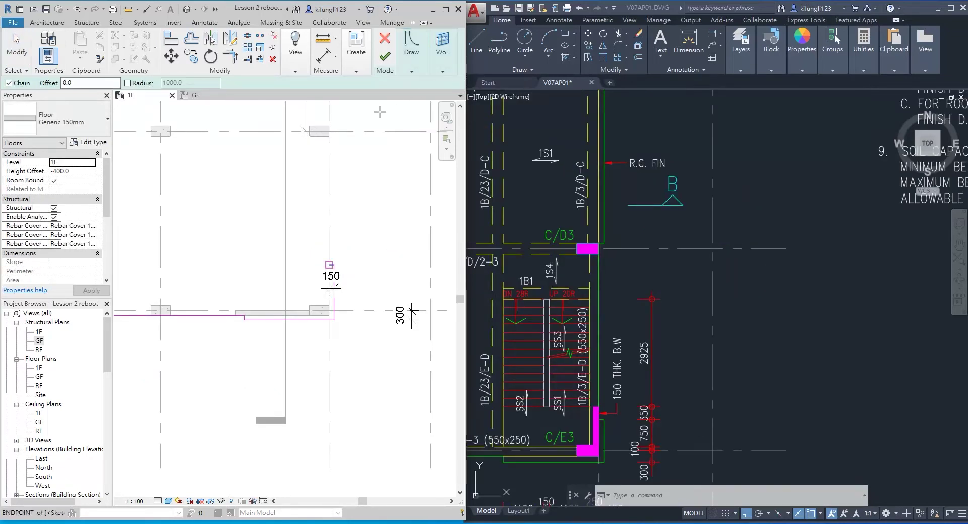
pyautogui.click(329, 265)
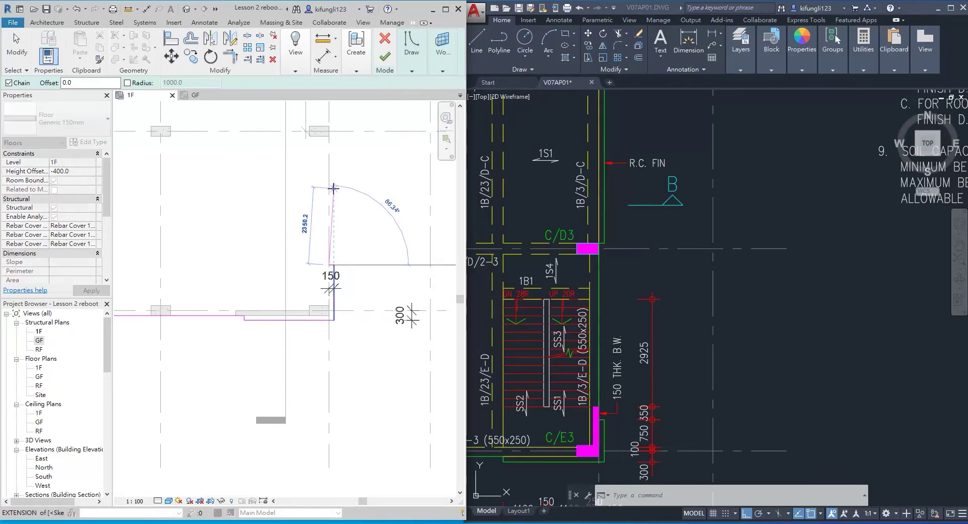
pyautogui.scroll(2, 329, 190)
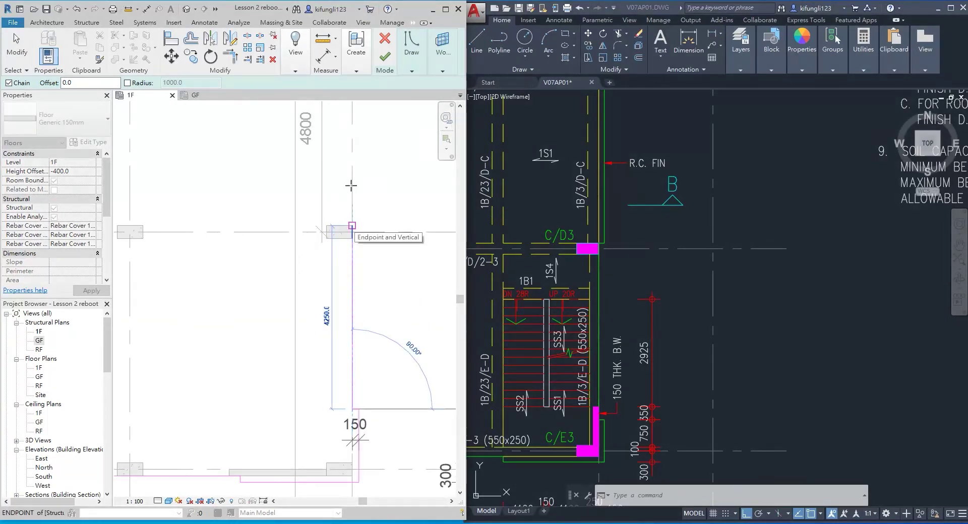
pyautogui.click(352, 226)
# - Continue the floor boundary 150 mm outward from the column at D/3 and vertically up level with the lower edge of the column at C/3
pyautogui.scroll(-2, 580, 228)
pyautogui.scroll(2, 580, 228)
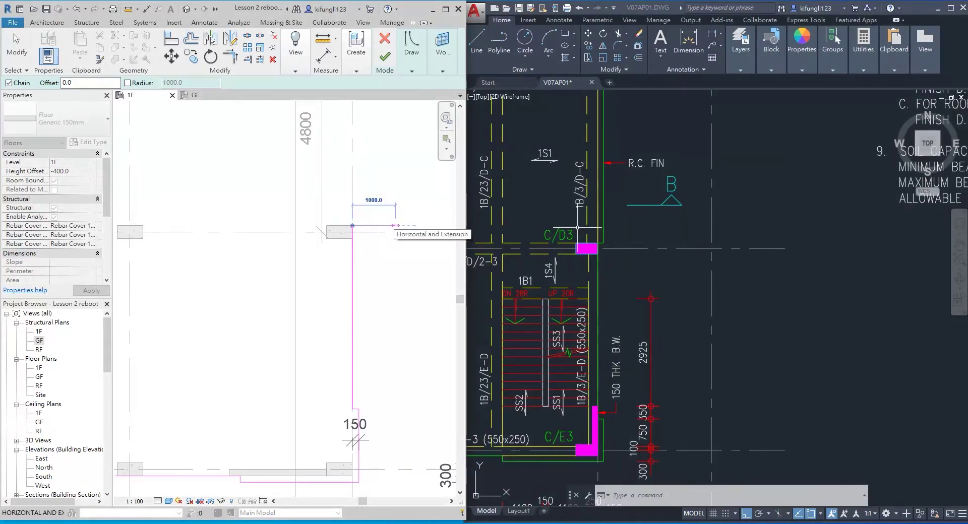
pyautogui.write('150')
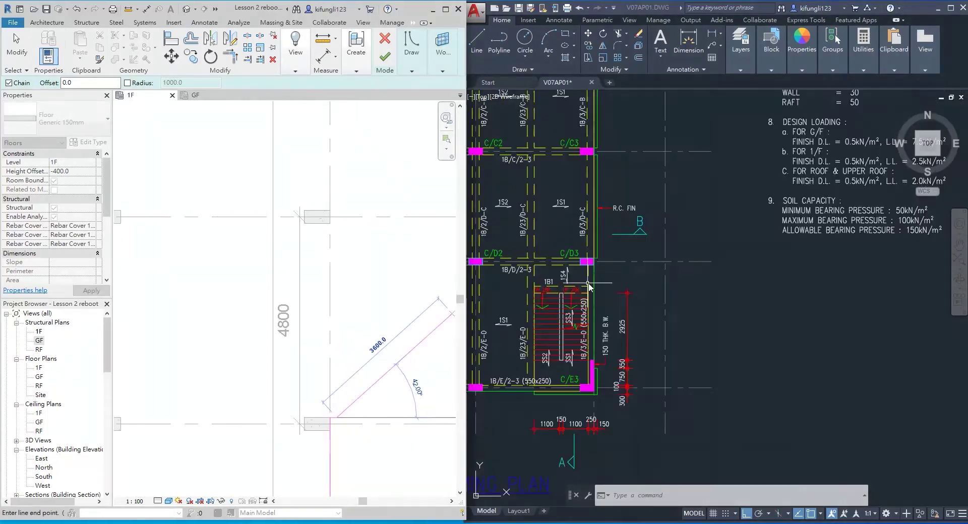
pyautogui.scroll(-3, 597, 230)
pyautogui.scroll(3, 597, 230)
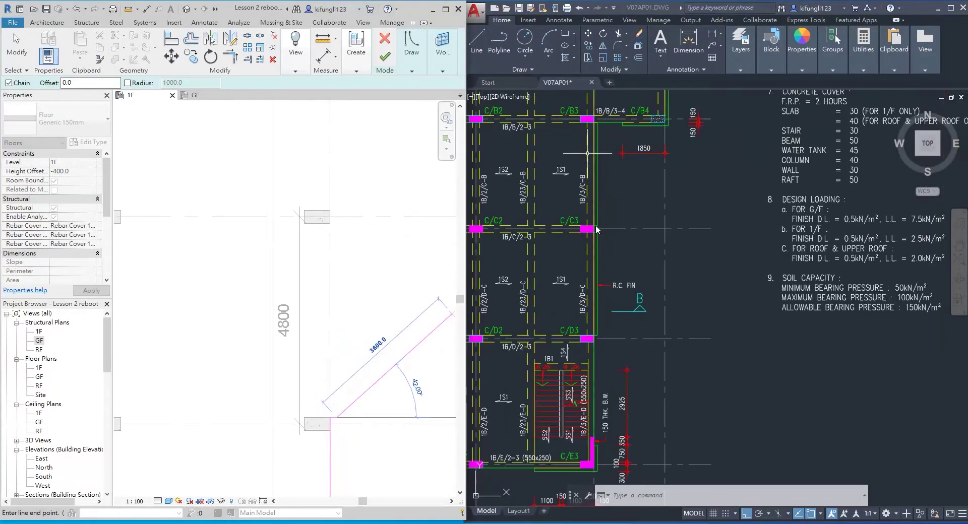
pyautogui.scroll(6, 333, 226)
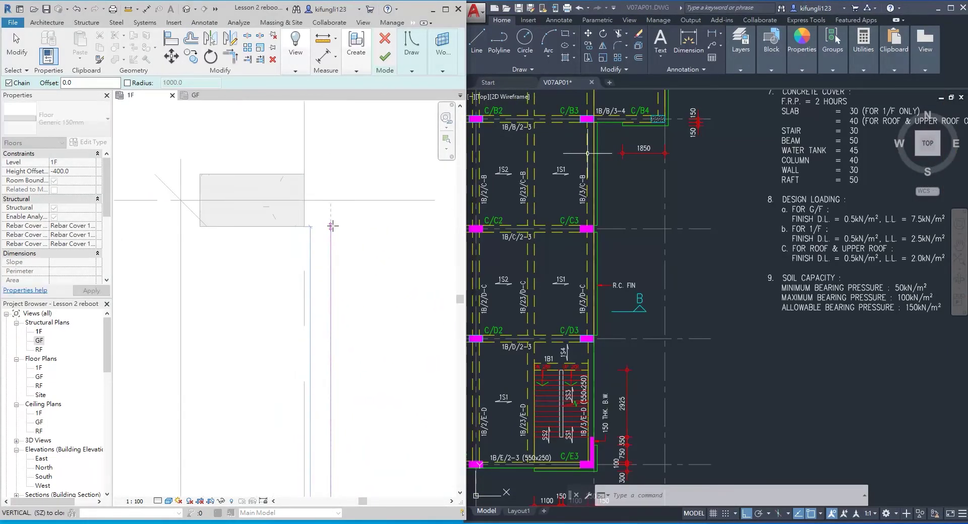
pyautogui.click(332, 226)
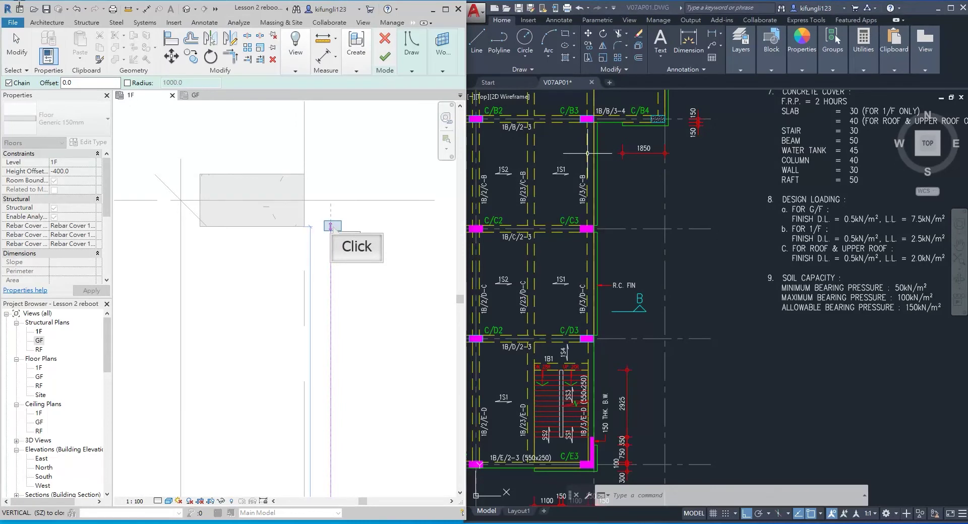
# - Draw a horizontal boundary line about 360 mm long from the lower outer corner of the column at C/3, crossing past the outer vertical line
pyautogui.click(303, 226)
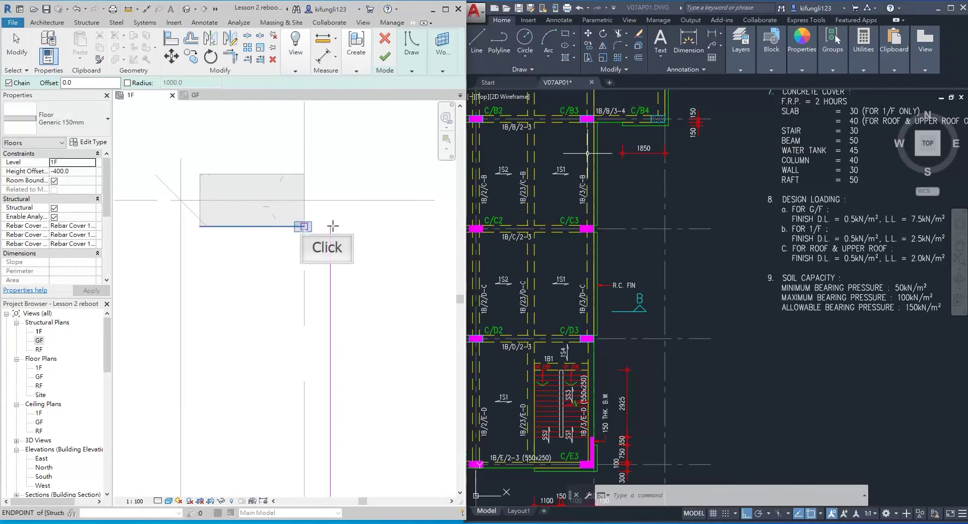
pyautogui.click(304, 226)
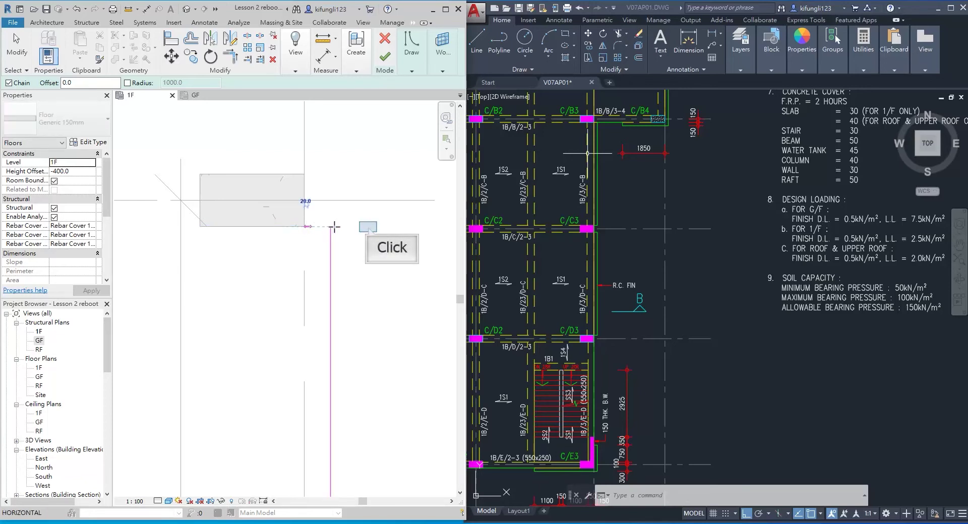
pyautogui.press('Escape')
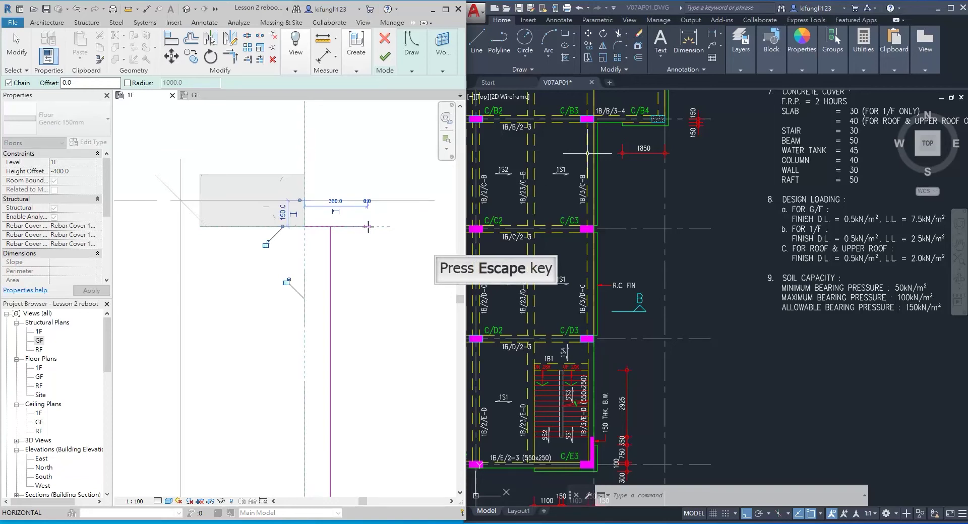
pyautogui.press('Escape')
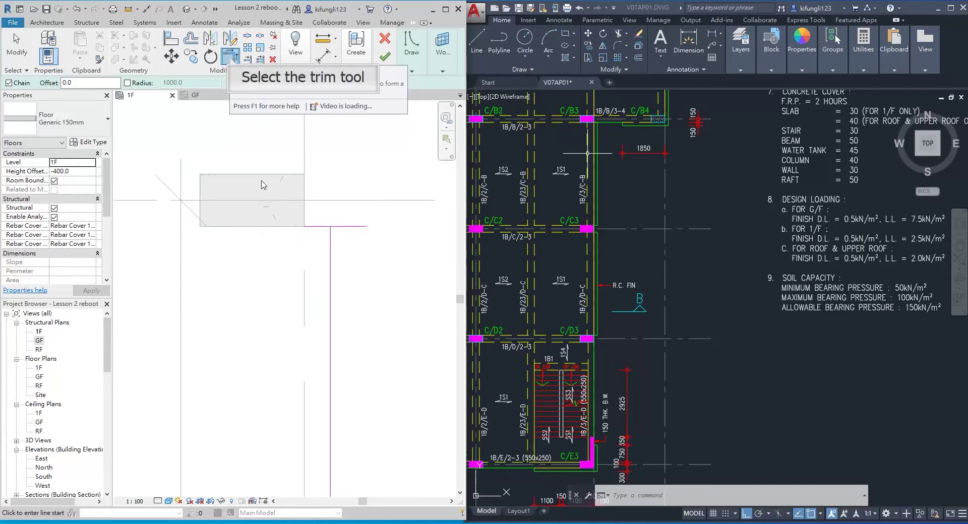
# - Trim the short horizontal line and the outer vertical boundary line to a corner below the column at C/3
pyautogui.click(230, 57)
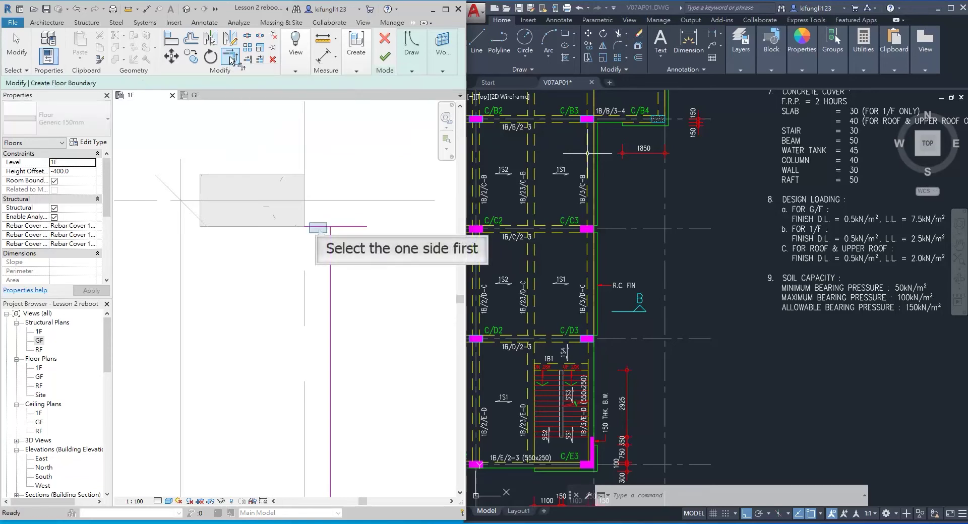
pyautogui.click(319, 230)
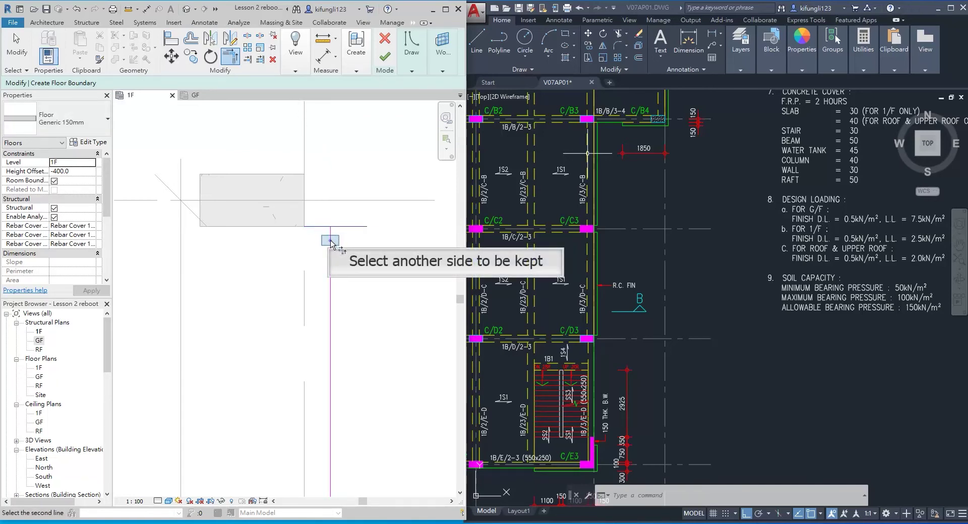
pyautogui.click(331, 243)
pyautogui.scroll(-1, 332, 243)
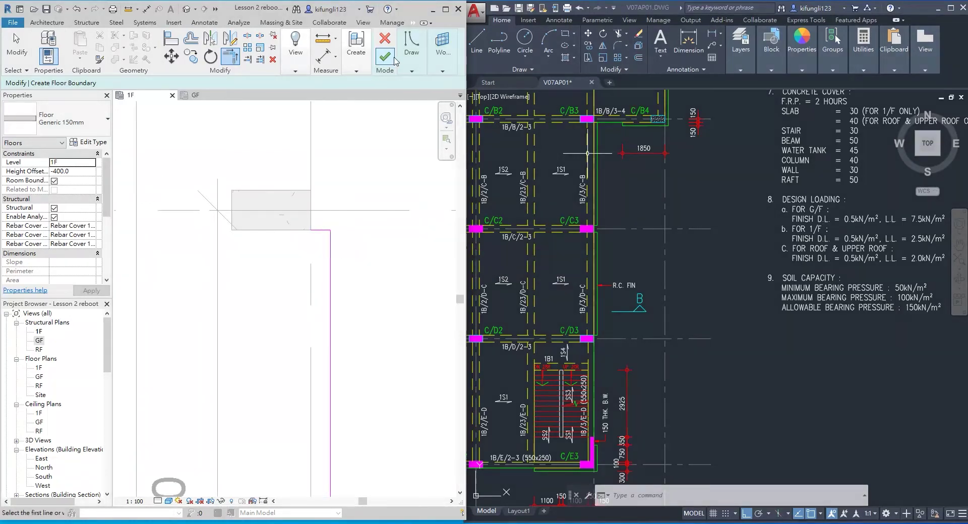
# - Draw boundary lines 300 mm up the outer face of the column at C/3 and 150 mm outward from its upper corner
pyautogui.click(414, 53)
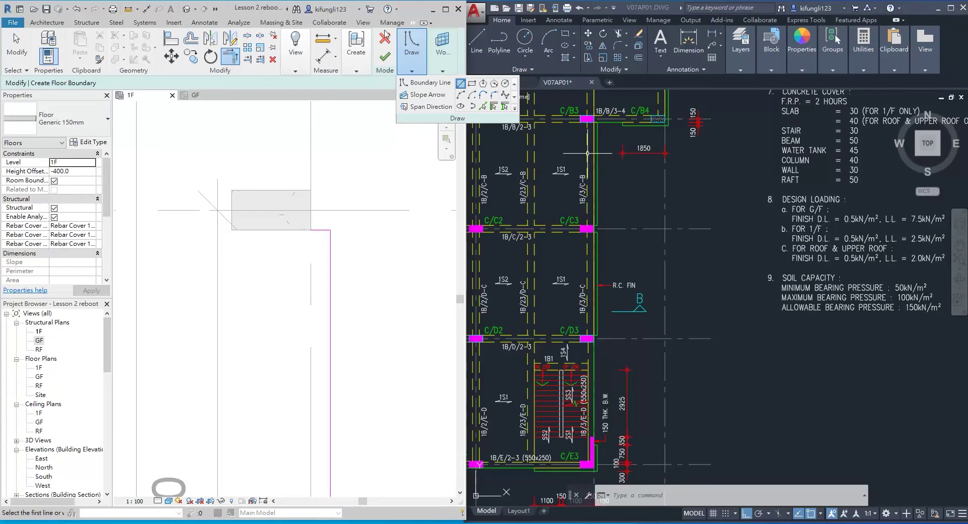
pyautogui.click(461, 86)
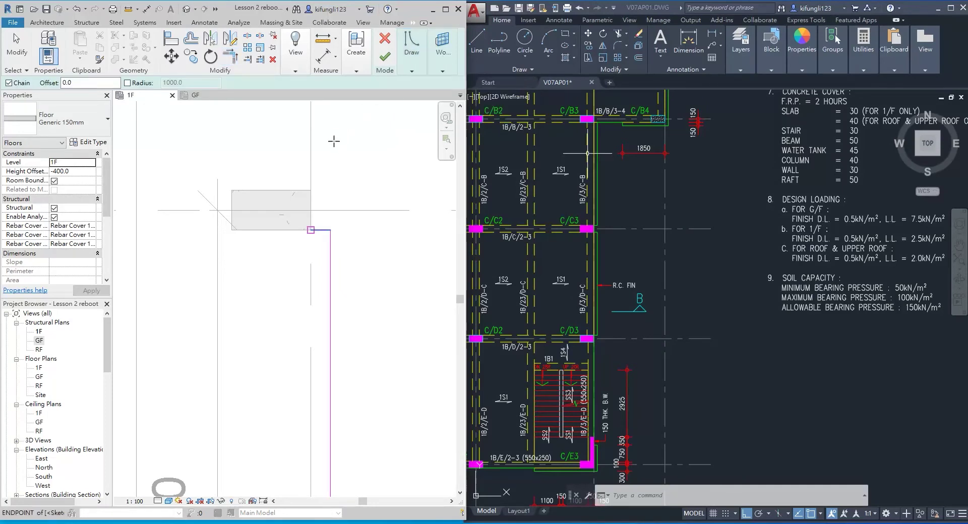
pyautogui.click(313, 231)
pyautogui.click(310, 190)
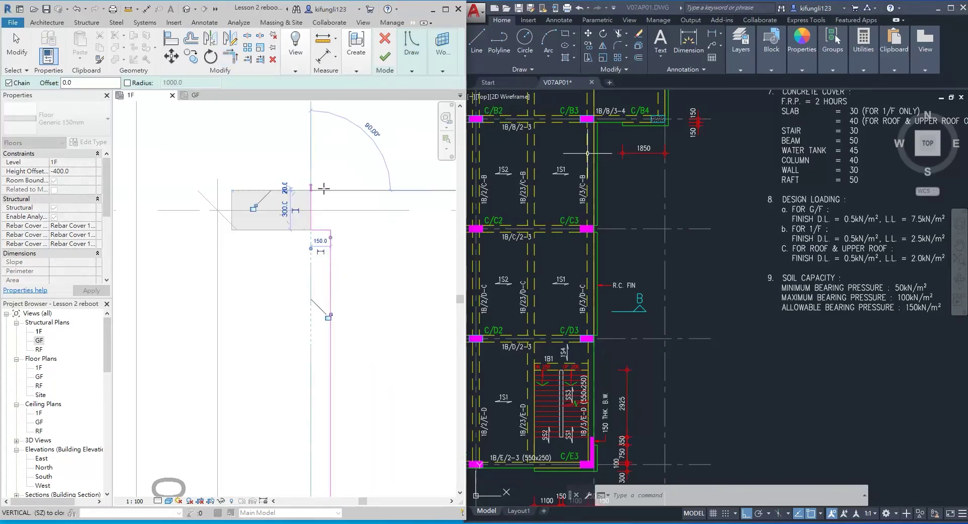
pyautogui.click(331, 190)
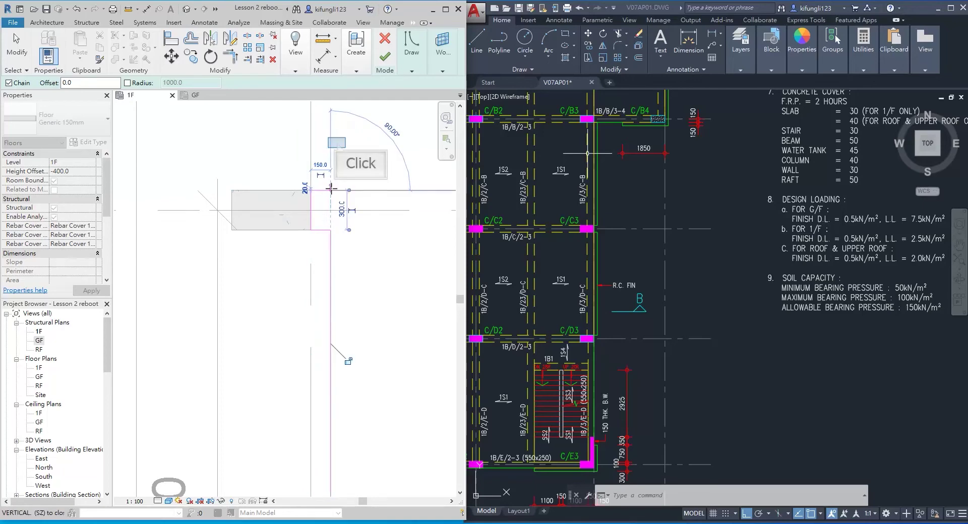
# - Continue the boundary about 4400 mm vertically to just below the column at B/3 and 150 mm horizontally back to grid 3
pyautogui.moveTo(335, 141); pyautogui.dragTo(320, 277, button='middle')
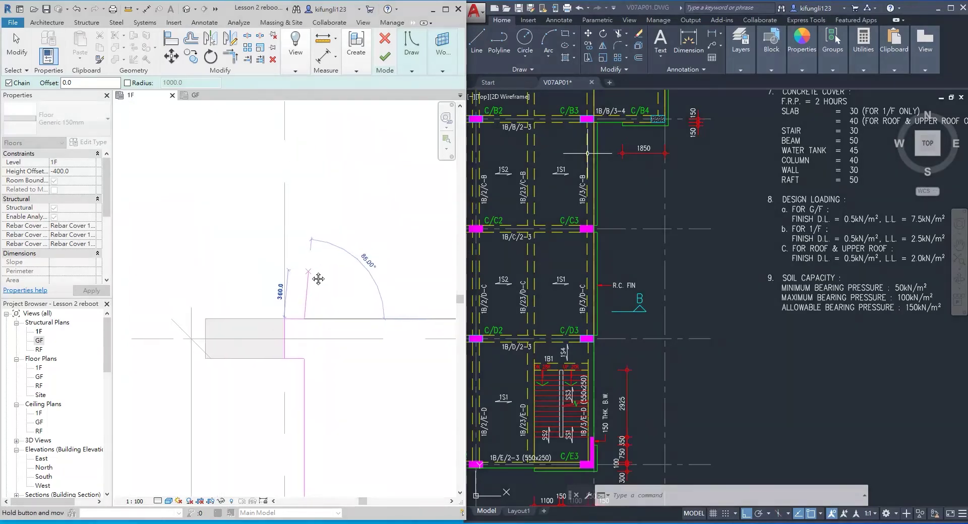
pyautogui.scroll(-5, 659, 256)
pyautogui.scroll(10, 780, 233)
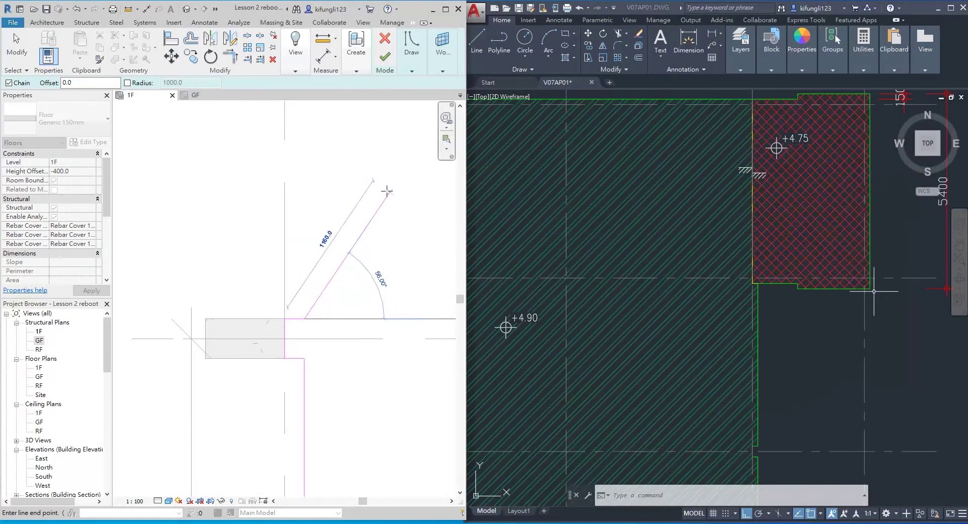
pyautogui.scroll(-1, 389, 190)
pyautogui.scroll(-5, 345, 282)
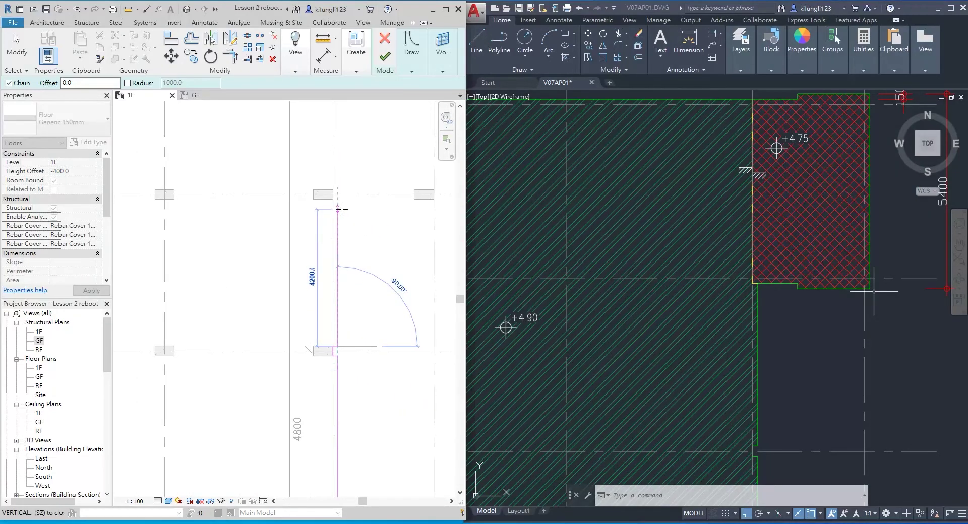
pyautogui.scroll(3, 343, 206)
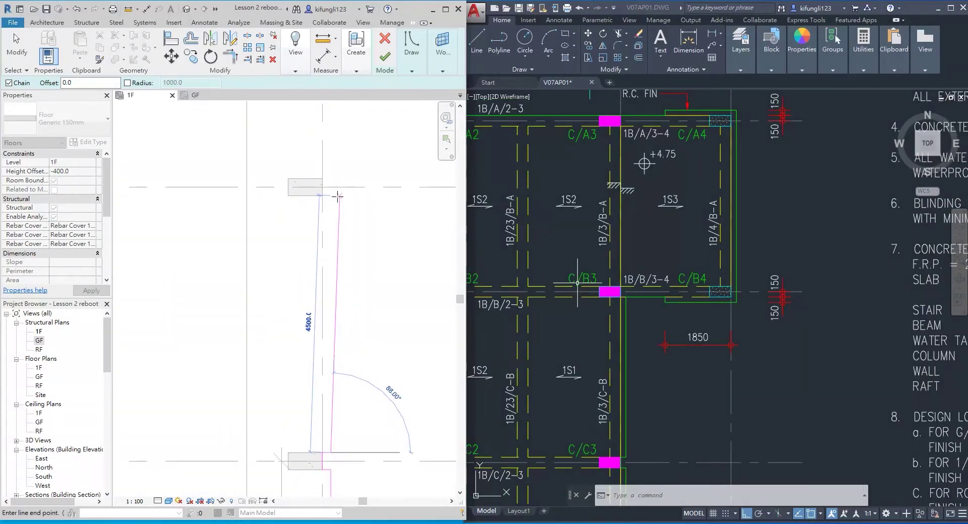
pyautogui.click(331, 202)
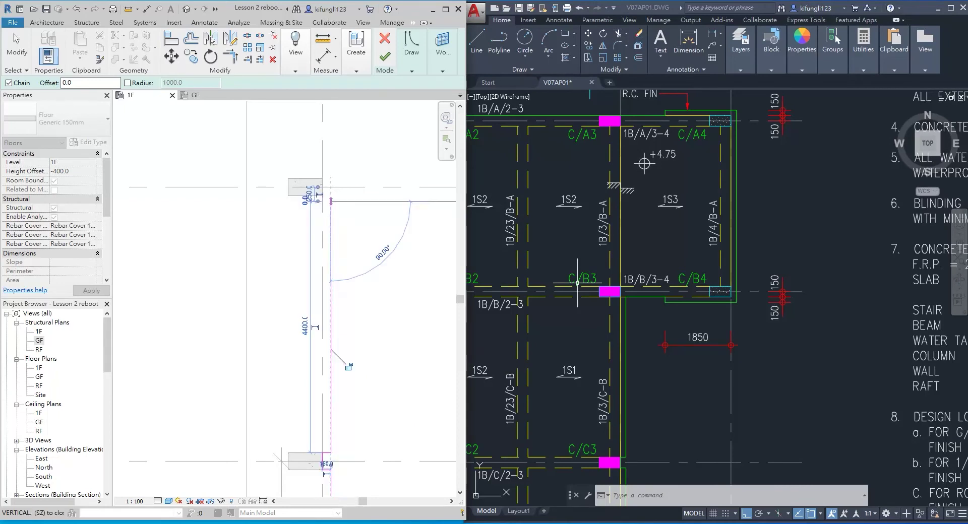
pyautogui.press('Escape')
pyautogui.press('Escape')
# - Align the short horizontal boundary line with the lower edge of the column at B/3
pyautogui.scroll(3, 324, 201)
pyautogui.moveTo(323, 198); pyautogui.dragTo(341, 206)
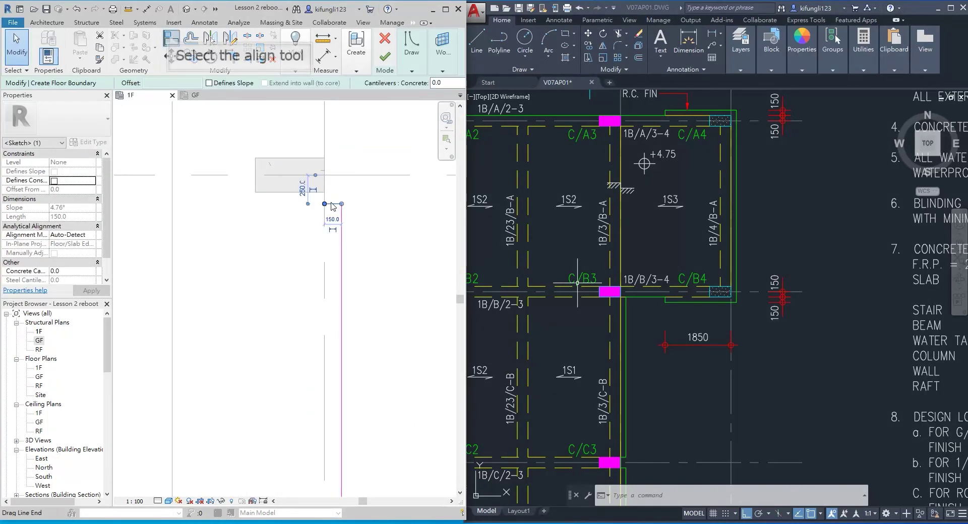
pyautogui.click(171, 39)
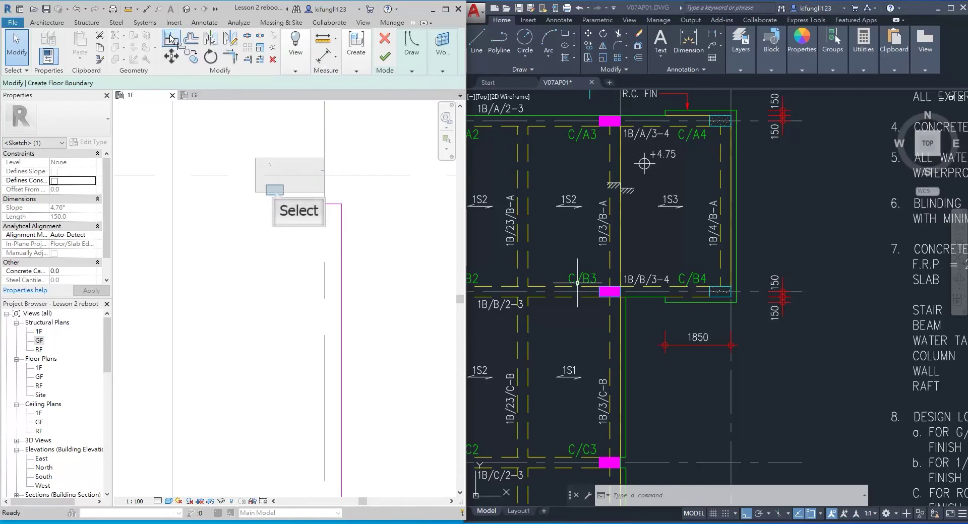
pyautogui.click(276, 193)
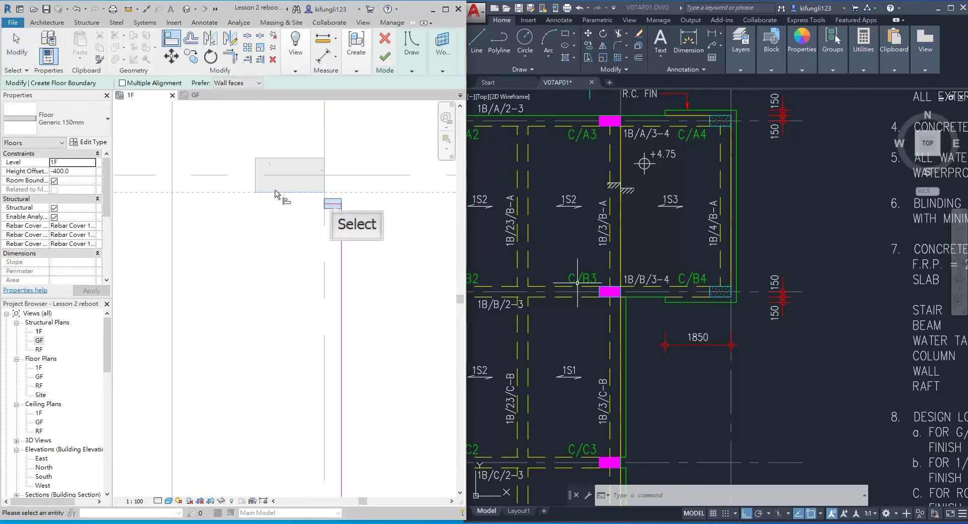
pyautogui.click(333, 204)
pyautogui.scroll(-3, 340, 176)
pyautogui.press('Escape')
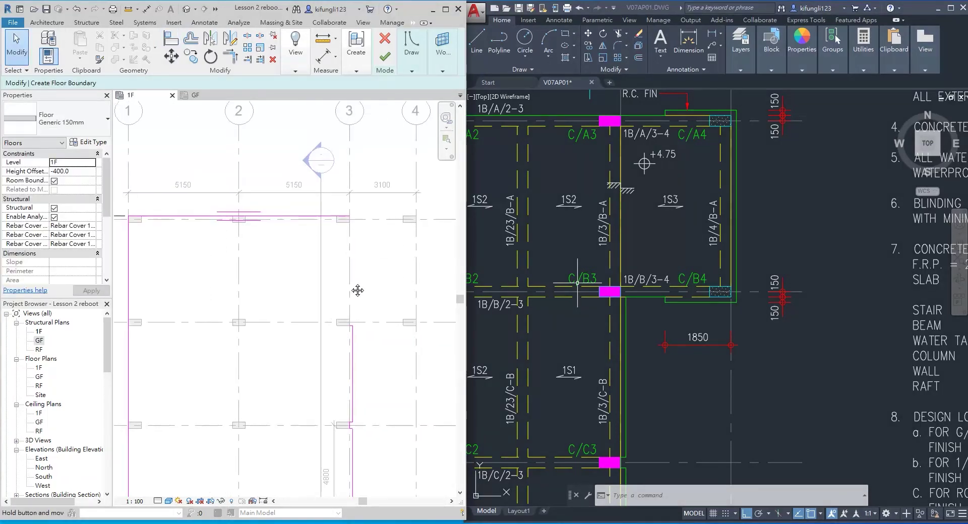
# - Close the floor boundary with a vertical line along grid 3 from the top boundary line to the lower outer corner of the column at B/3
pyautogui.click(411, 51)
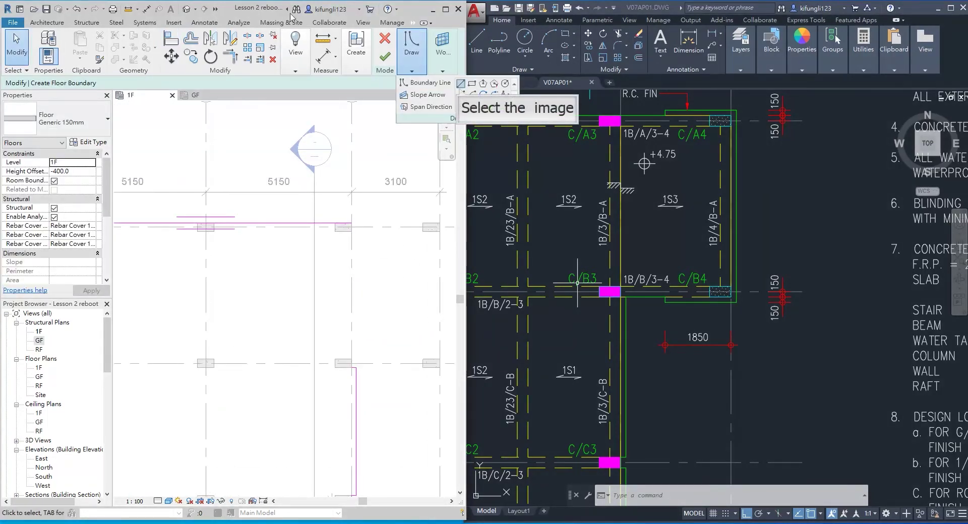
pyautogui.click(461, 84)
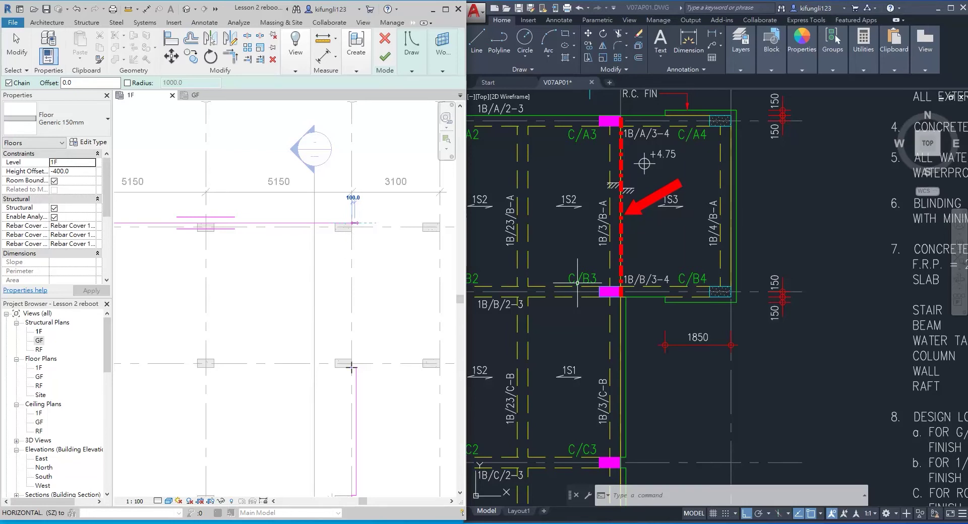
pyautogui.press('Escape')
pyautogui.press('Escape')
pyautogui.scroll(-3, 353, 372)
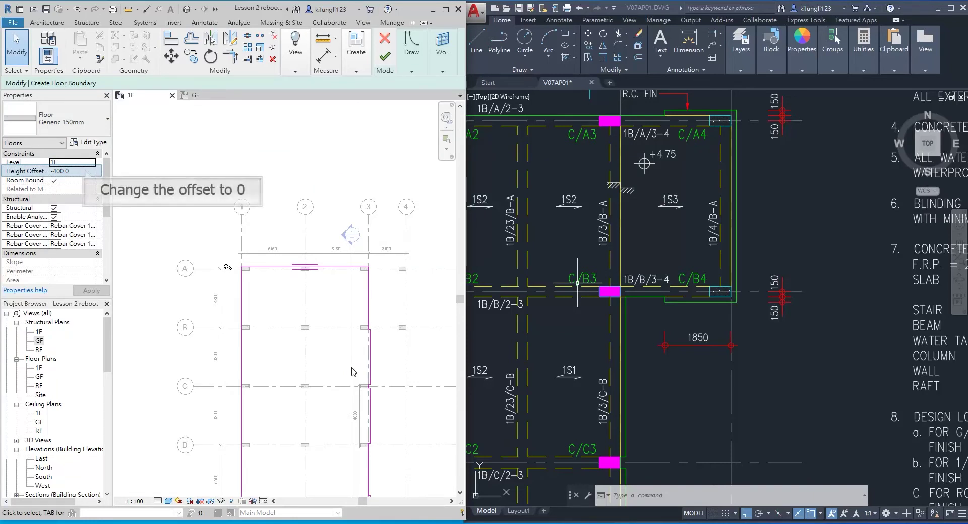
# - Set the floor's height offset to 0, finish the boundary sketch, and decline attaching walls to the floor's bottom
pyautogui.doubleClick(75, 171)
pyautogui.write('0')
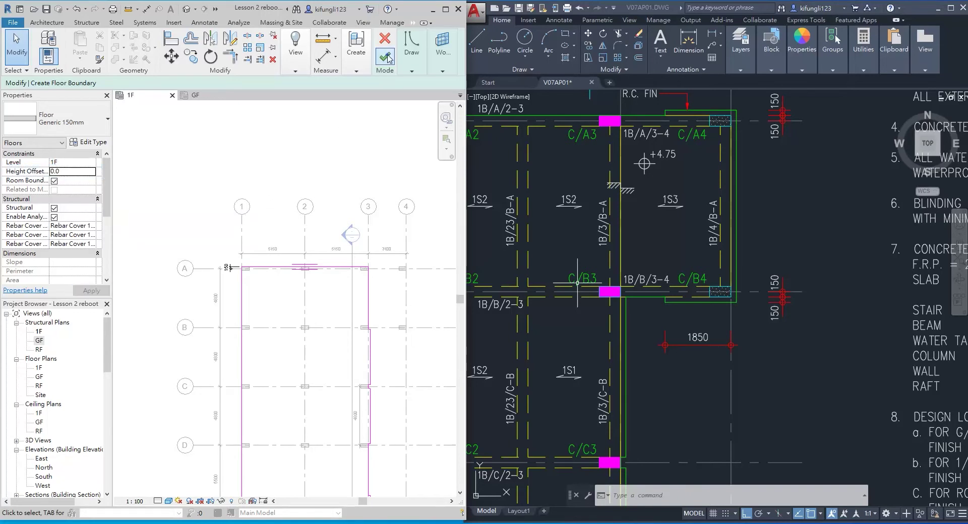
pyautogui.click(385, 57)
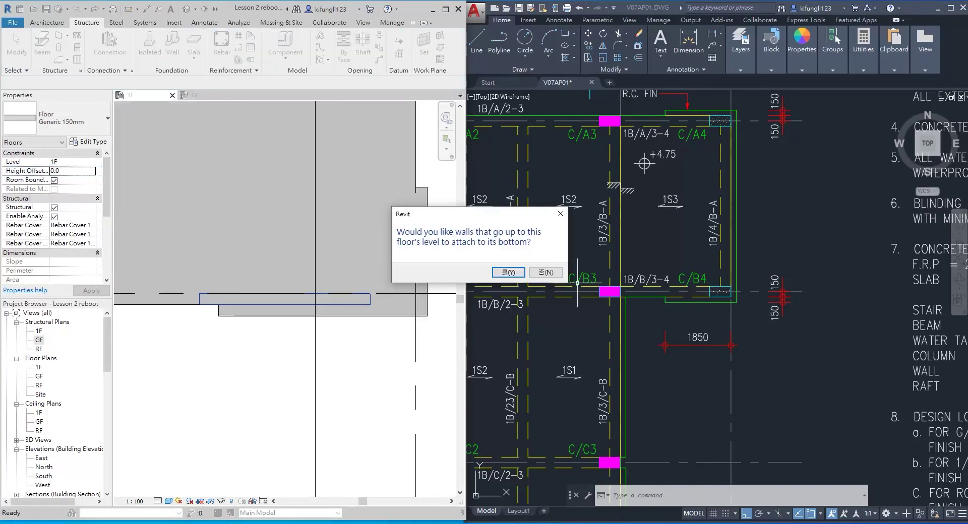
pyautogui.click(547, 275)
pyautogui.scroll(2, 362, 417)
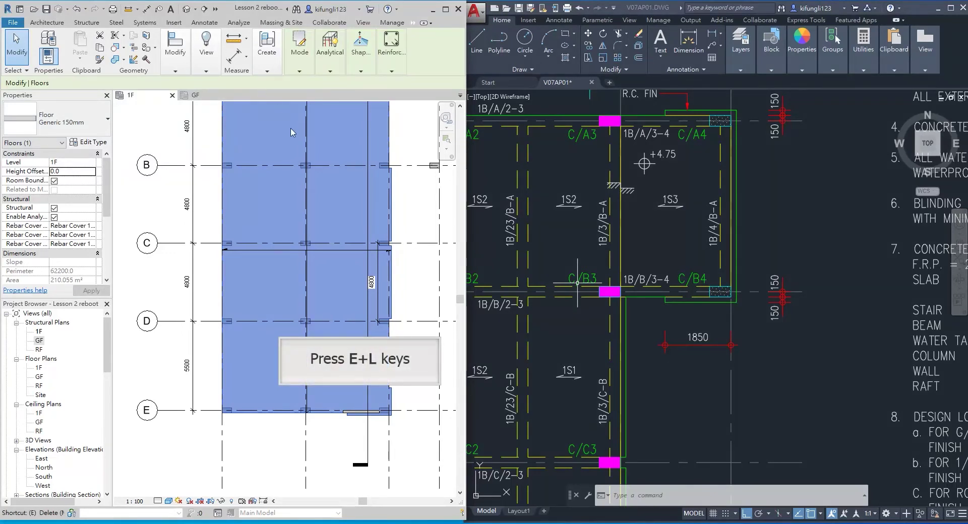
# - Place a spot elevation with a leader and shoulder on the slab between grids C and D
pyautogui.press('e')
pyautogui.press('l')
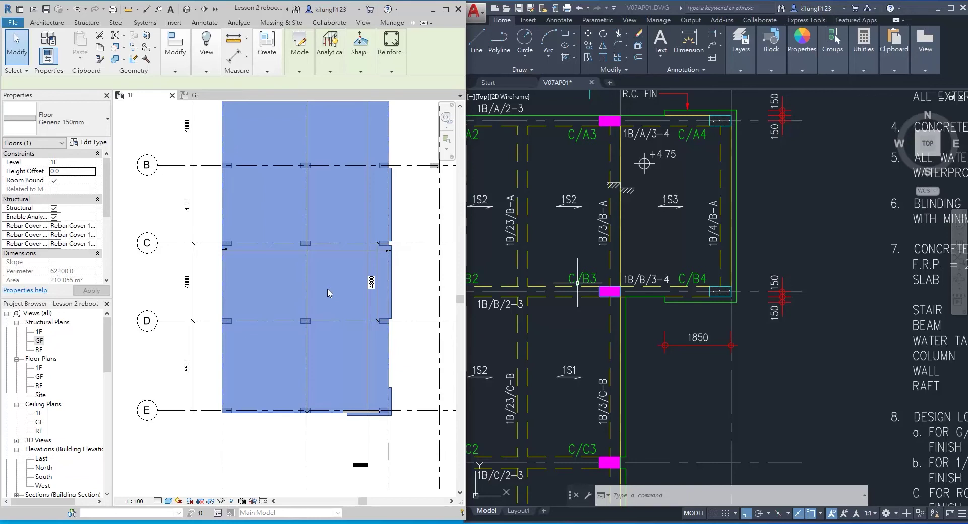
pyautogui.scroll(3, 328, 293)
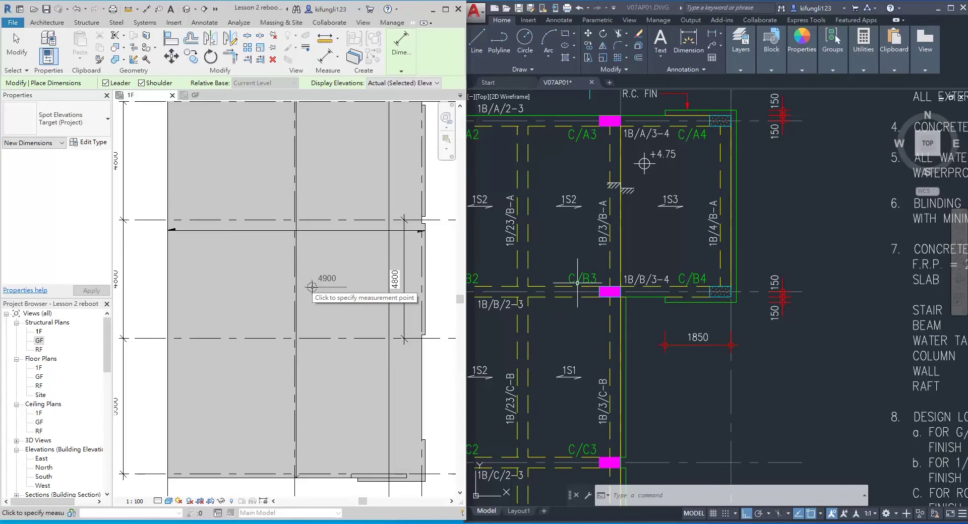
pyautogui.click(312, 287)
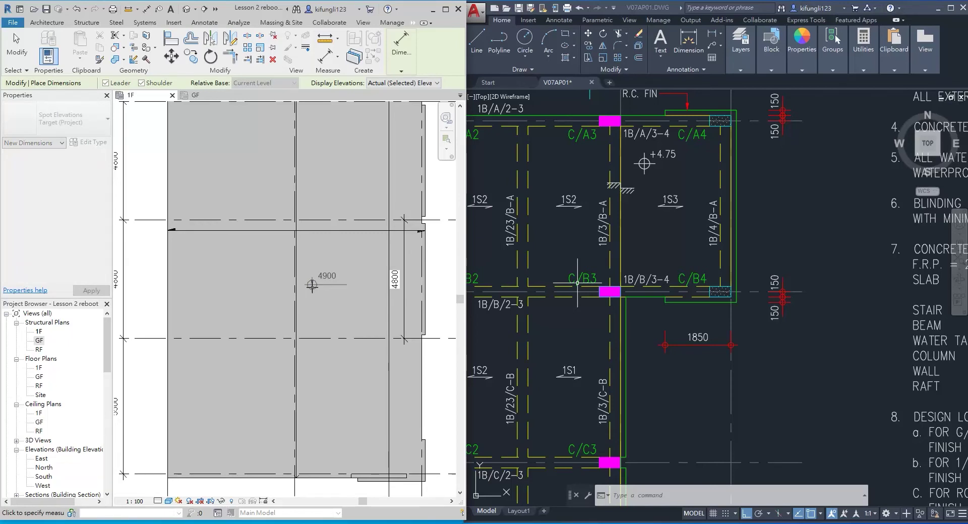
pyautogui.click(337, 261)
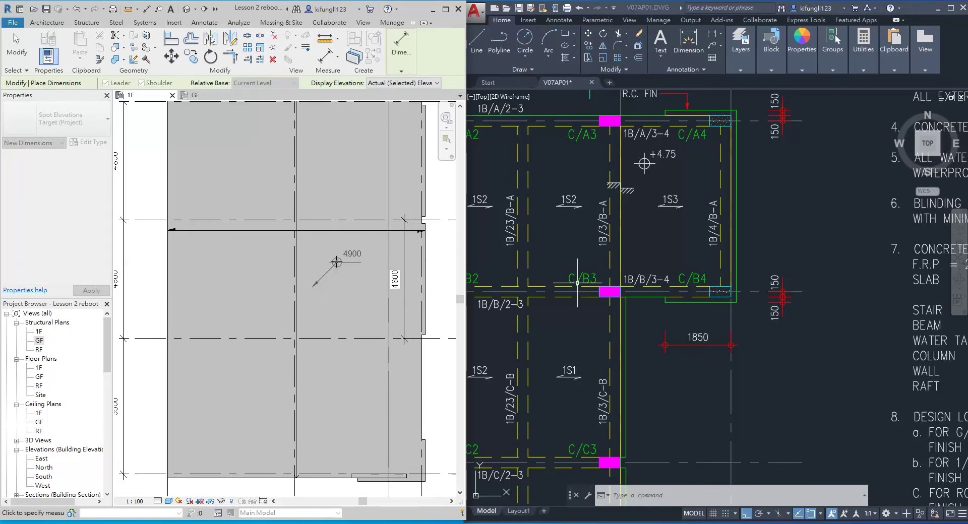
pyautogui.click(386, 262)
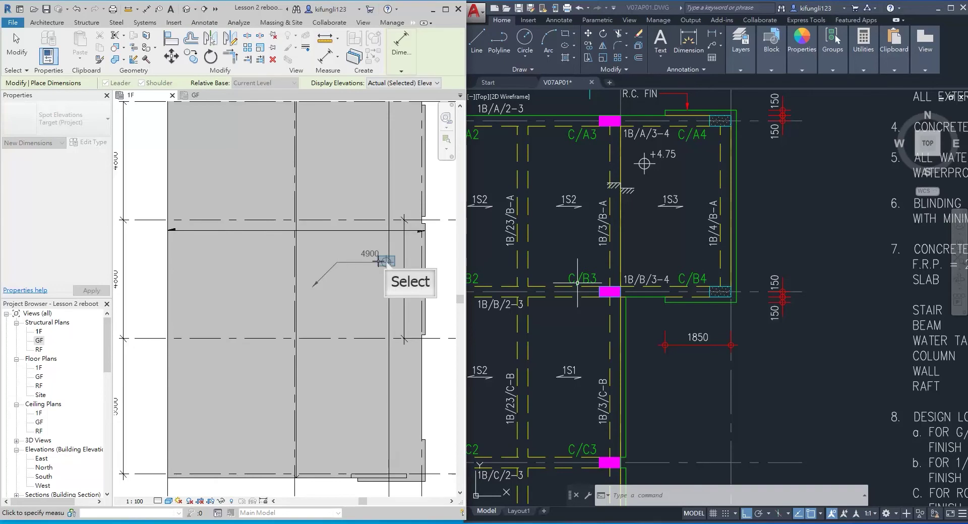
pyautogui.press('Escape')
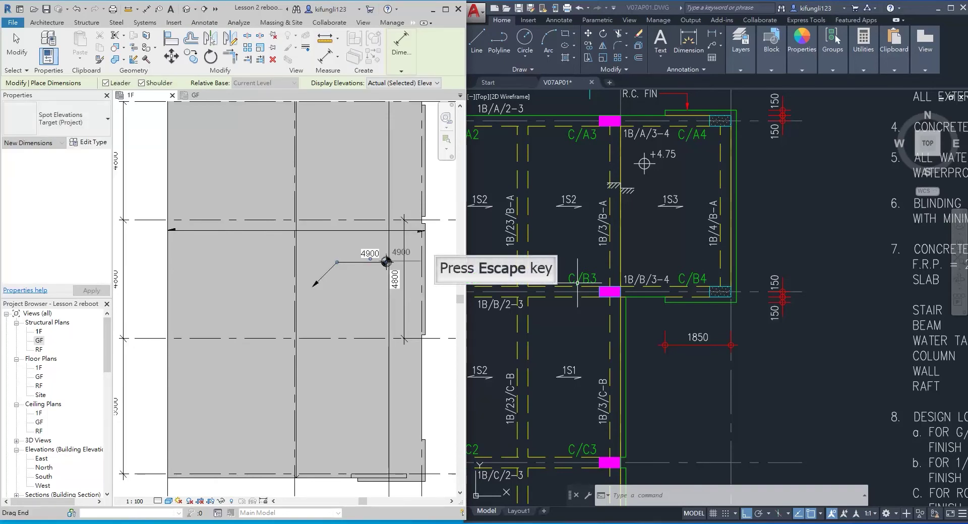
pyautogui.press('Escape')
# - Begin a new structural floor with a 500 mm horizontal boundary line outward from grid 1, about 1500 mm below grid D
pyautogui.scroll(-10, 672, 291)
pyautogui.scroll(8, 672, 290)
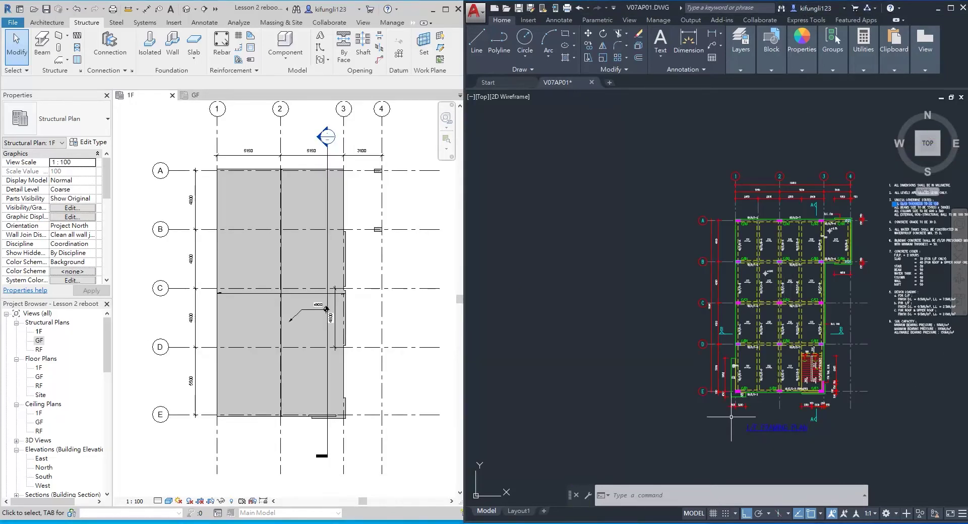
pyautogui.scroll(5, 728, 310)
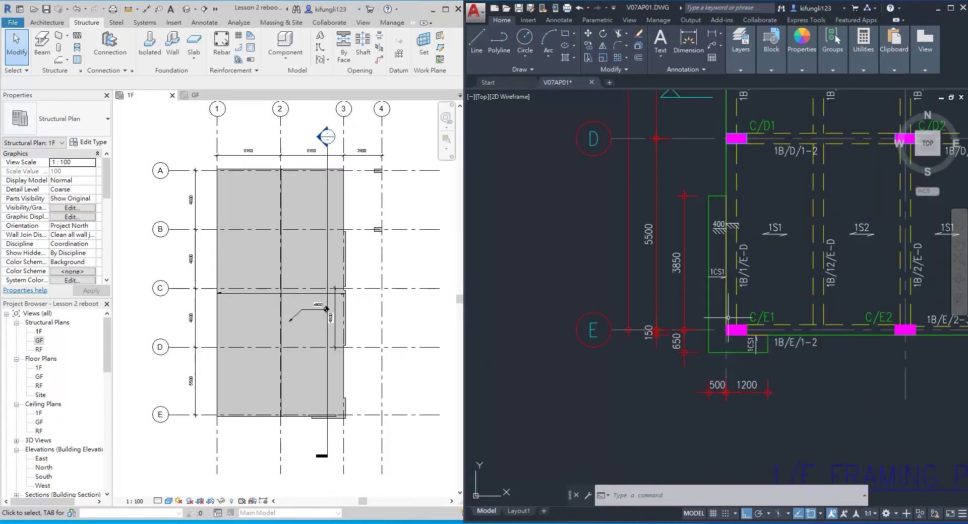
pyautogui.scroll(2, 728, 310)
pyautogui.click(202, 446)
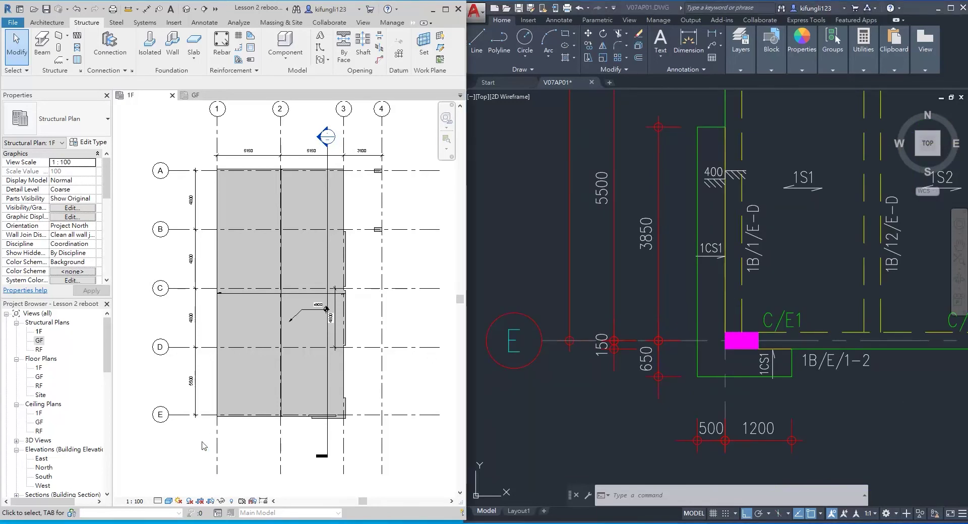
pyautogui.scroll(3, 202, 447)
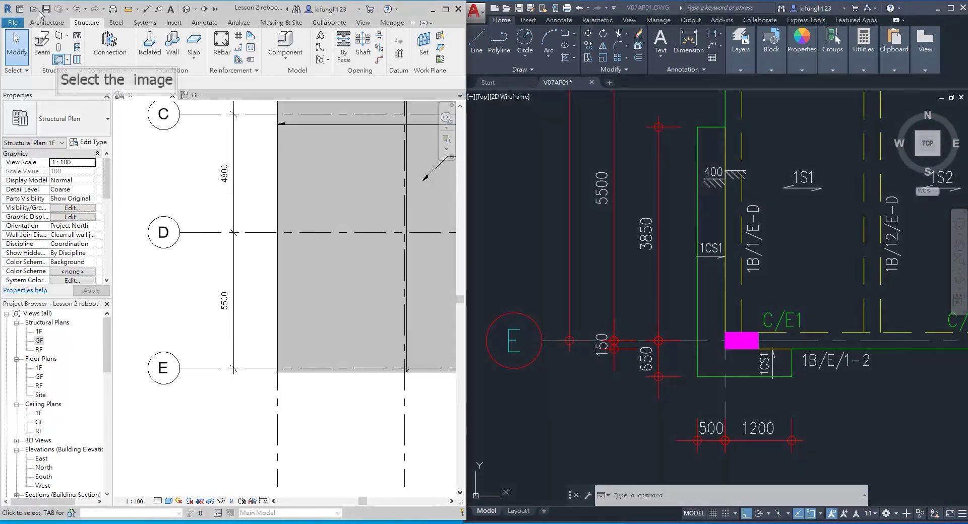
pyautogui.click(59, 61)
pyautogui.moveTo(411, 61)
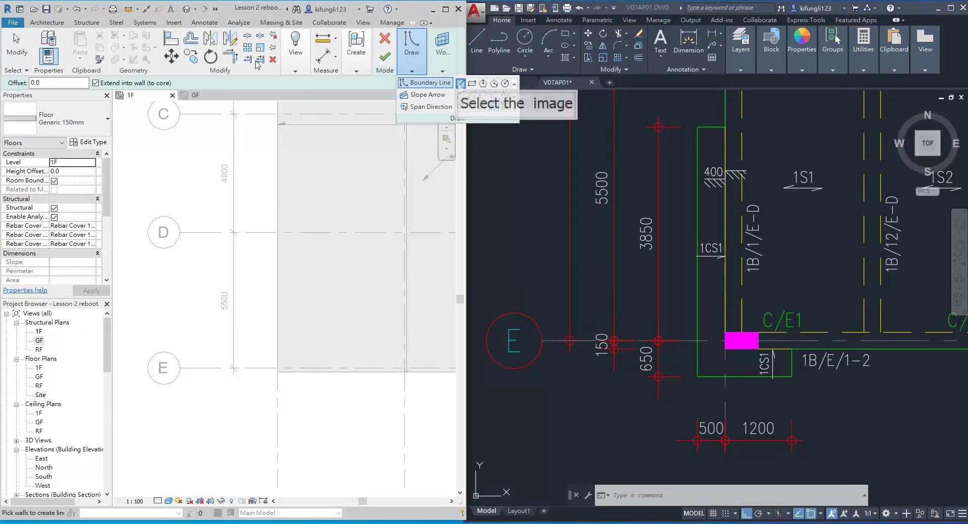
pyautogui.click(460, 84)
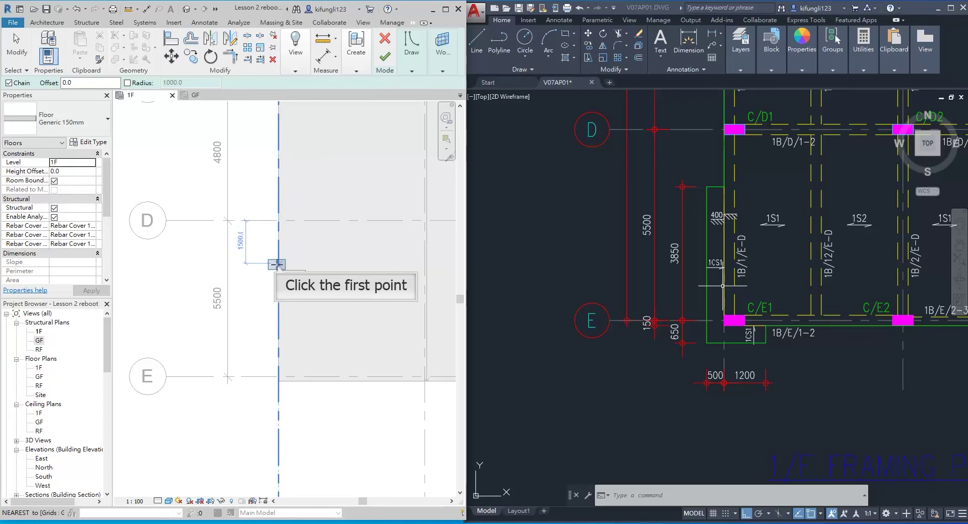
pyautogui.click(276, 264)
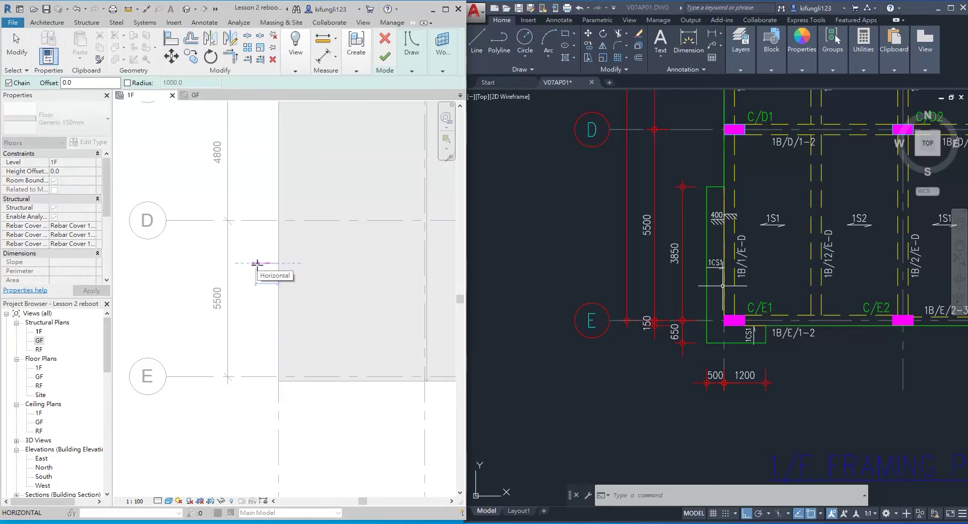
pyautogui.write('500')
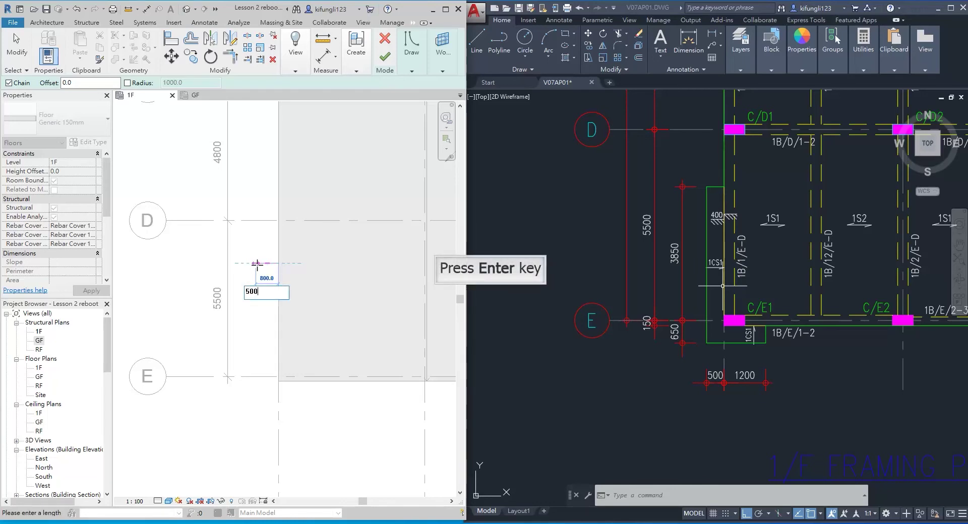
pyautogui.press('Return')
# - Continue the new boundary about 5100 mm down past grid E, horizontally past grid 1, and up to the main slab's lower edge
pyautogui.click(264, 406)
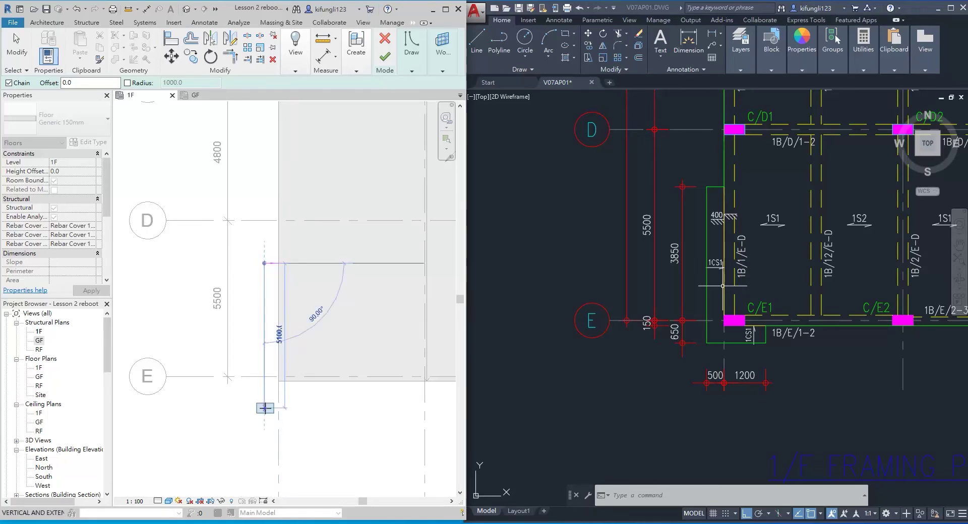
pyautogui.click(327, 407)
pyautogui.click(327, 382)
pyautogui.press('Escape')
pyautogui.press('Escape')
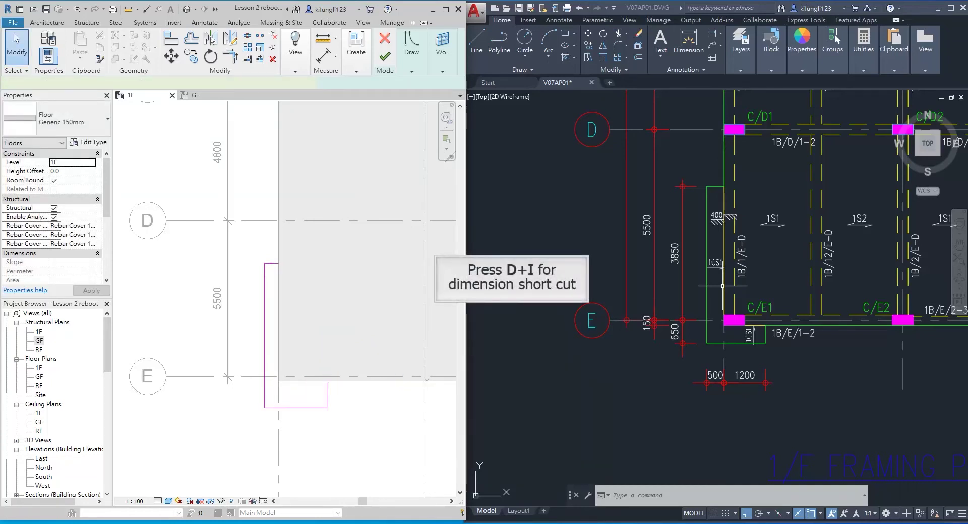
# - Dimension the horizontal distance from the cantilever slab sketch's outer vertical edge to grid 1, placing the dimension above the sketch
pyautogui.press('d')
pyautogui.press('i')
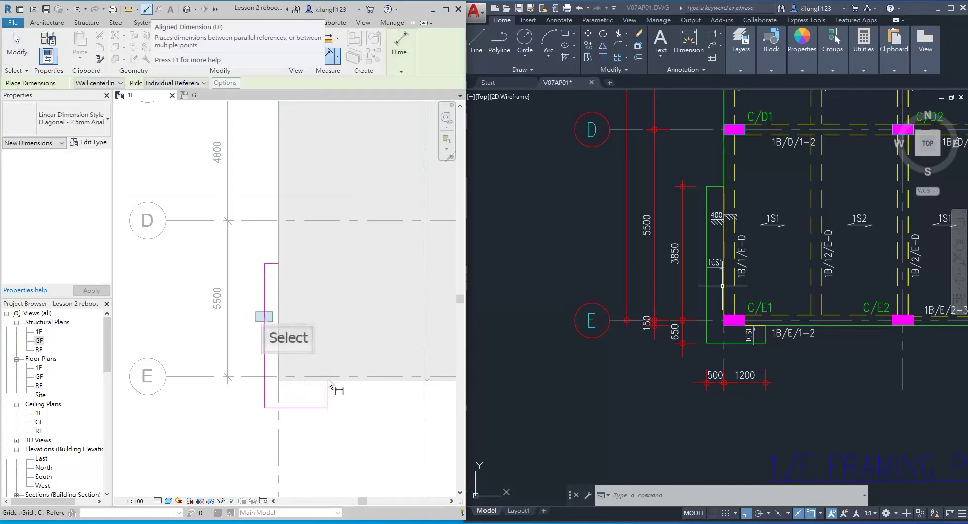
pyautogui.click(265, 320)
pyautogui.click(277, 319)
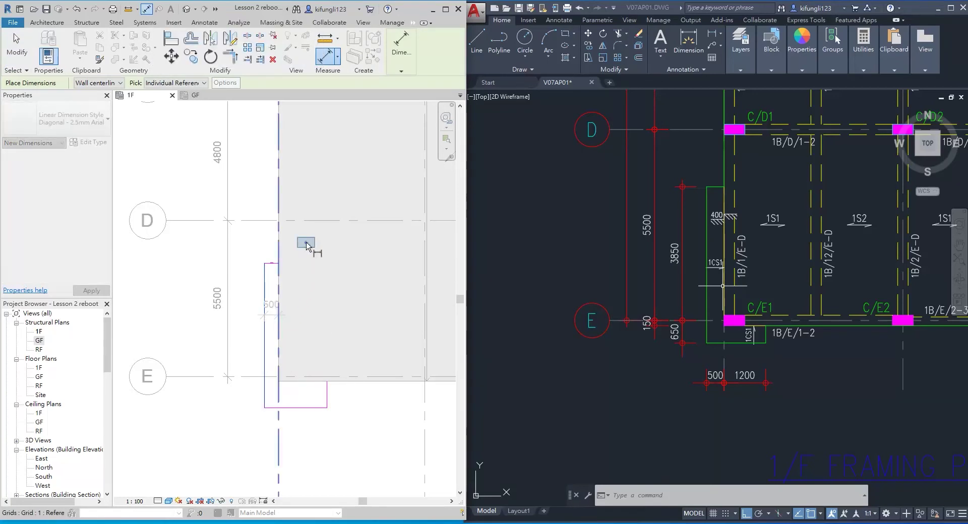
pyautogui.click(307, 246)
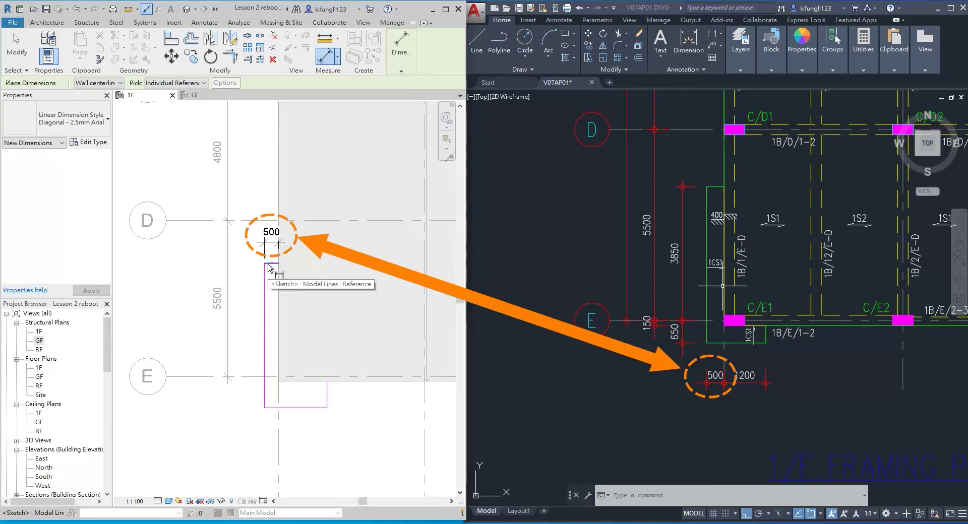
# - Place a chained vertical dimension beside the sketch from its upper edge to grid E and on to its lowest edge
pyautogui.scroll(1, 274, 347)
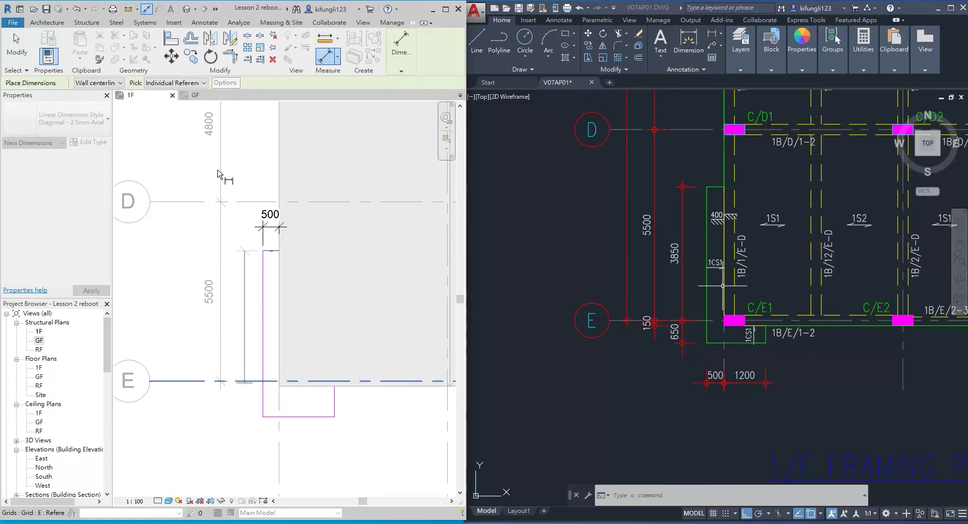
pyautogui.click(245, 384)
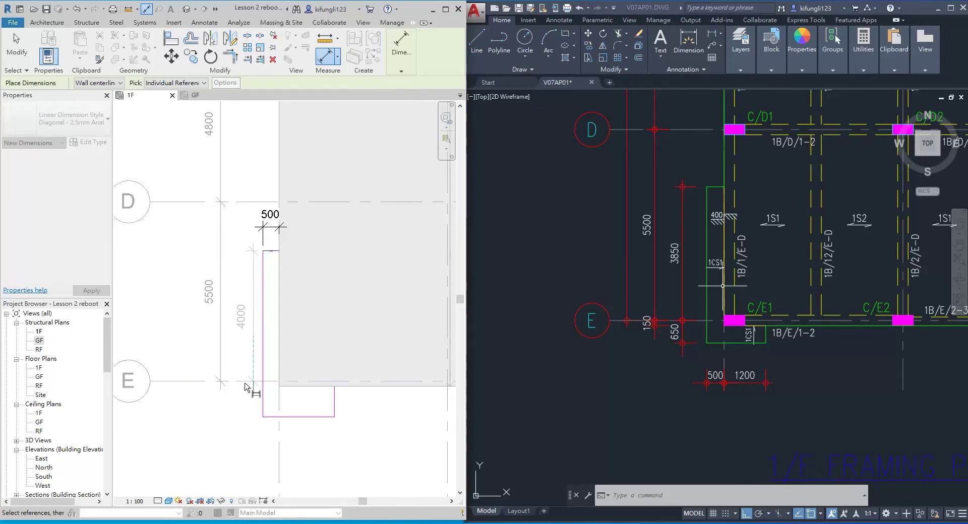
pyautogui.click(269, 418)
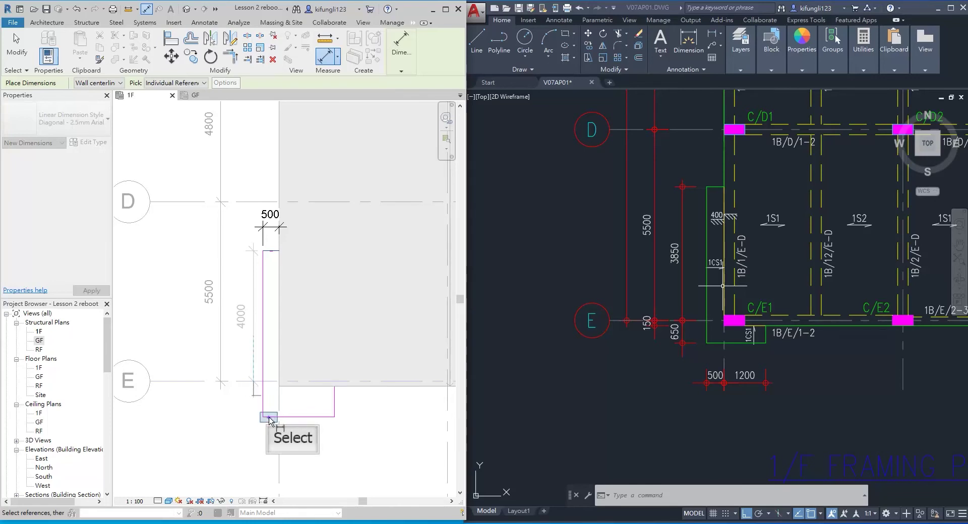
pyautogui.click(245, 406)
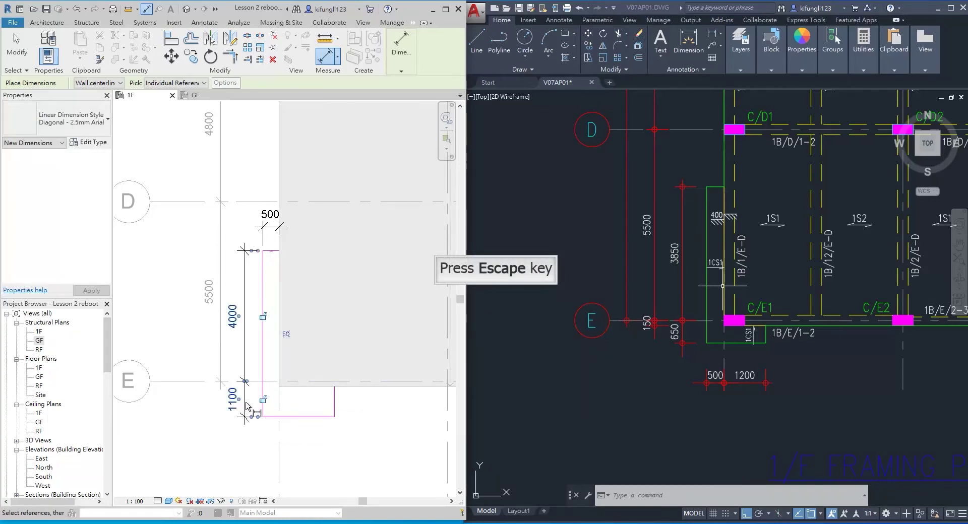
pyautogui.press('Escape')
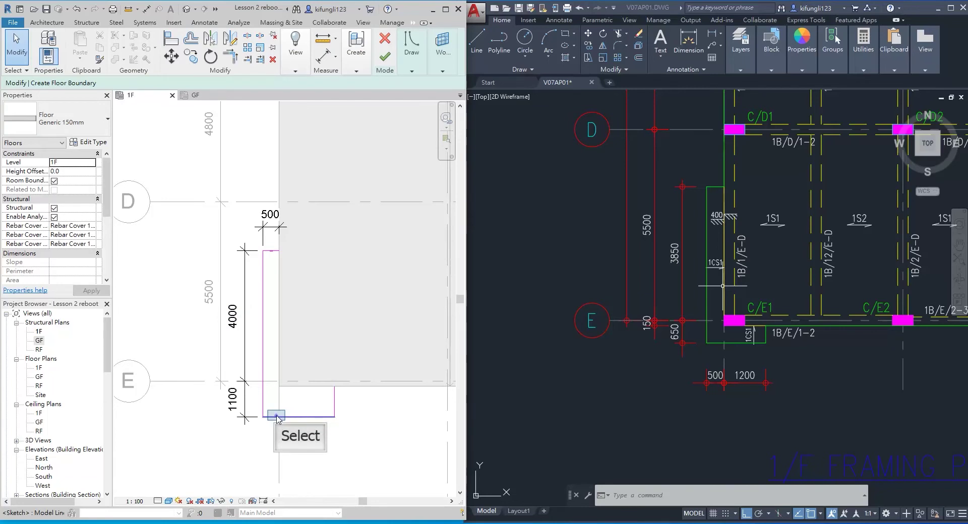
# - Set the distance between the sketch's upper and lowest edges to =3850+650 by moving the lowest edge
pyautogui.click(273, 417)
pyautogui.click(241, 336)
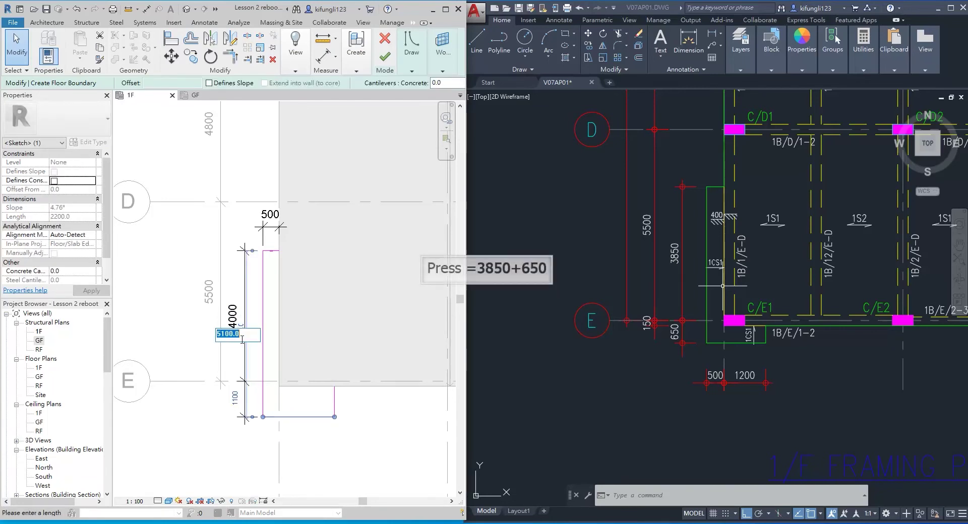
pyautogui.write('=3850+65')
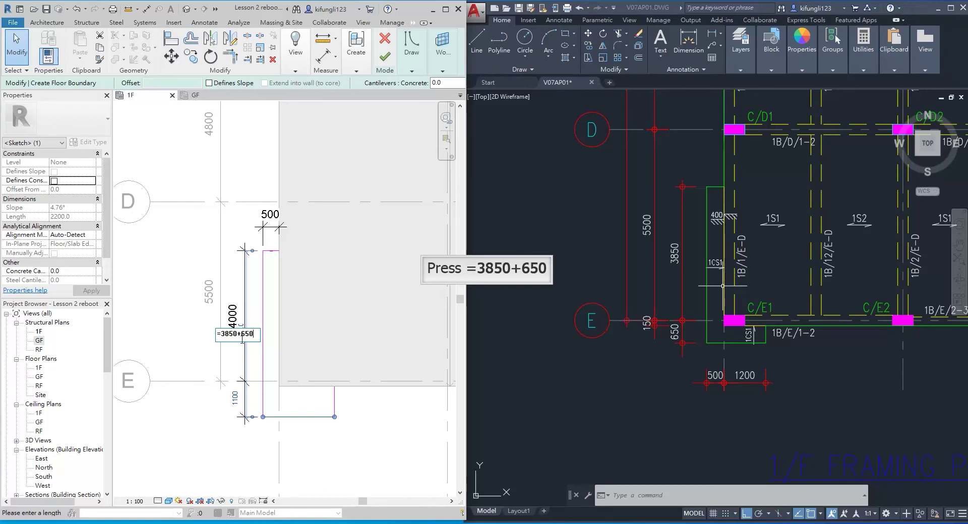
pyautogui.press('Return')
pyautogui.press('Escape')
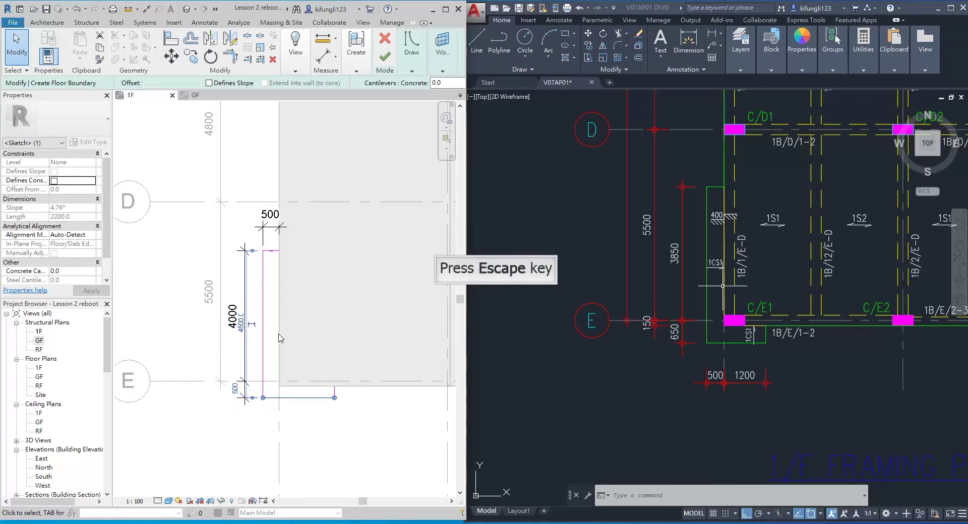
# - Set the distance from the sketch's upper edge to grid E to 3850 mm by moving the upper edge
pyautogui.click(272, 252)
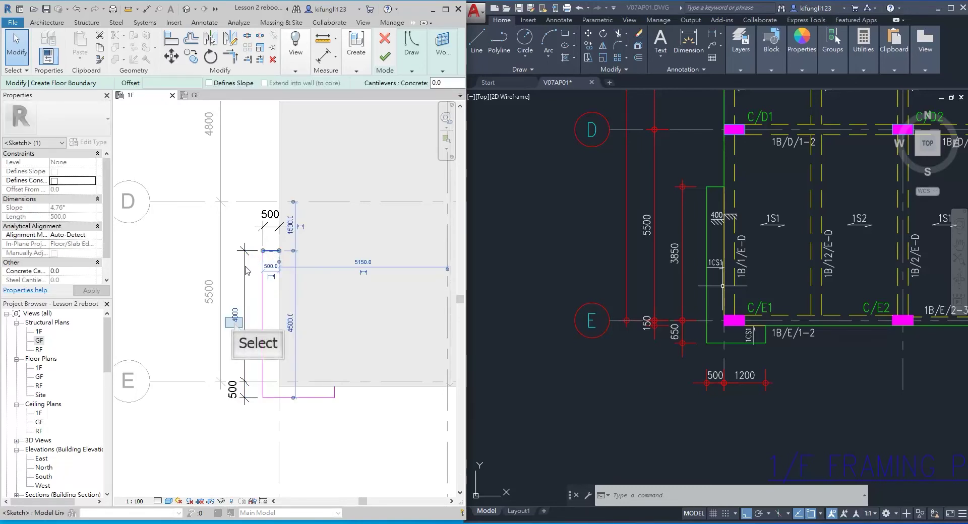
pyautogui.click(235, 321)
pyautogui.write('3850')
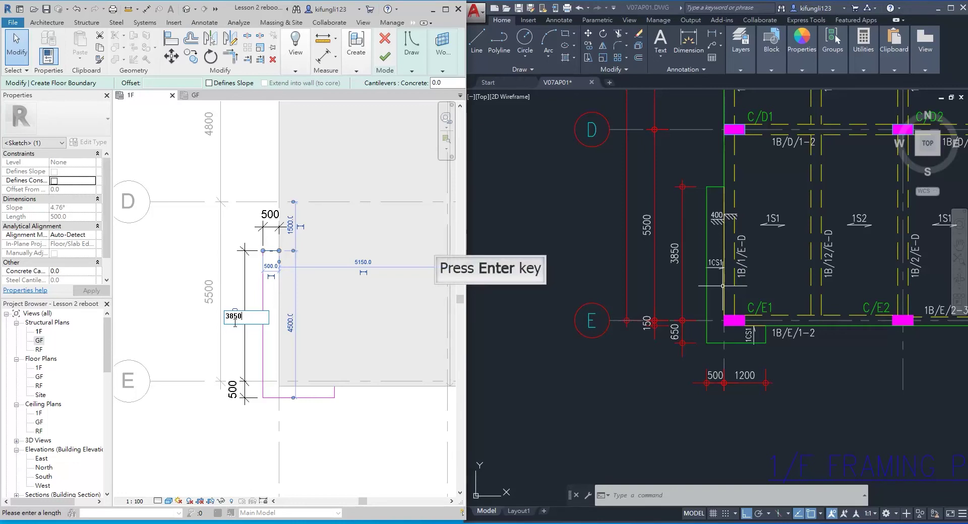
pyautogui.press('Return')
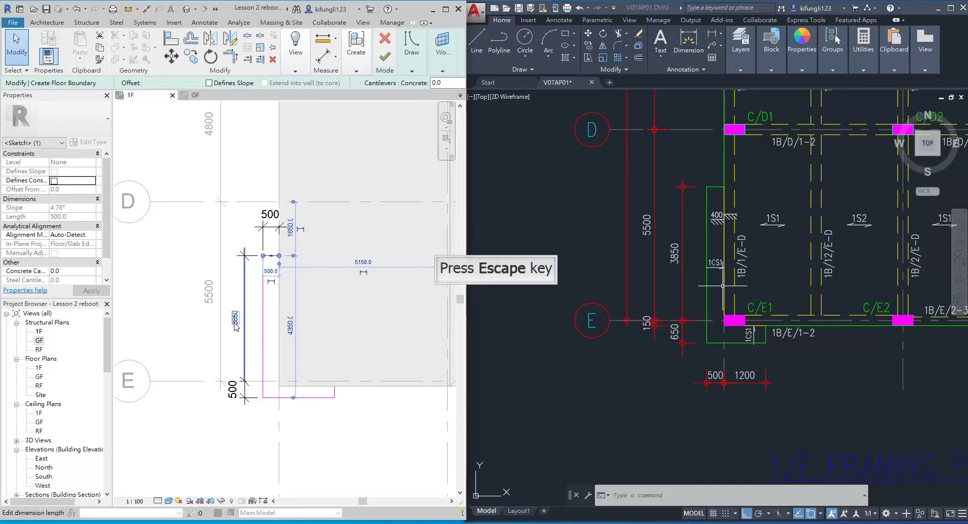
pyautogui.press('Escape')
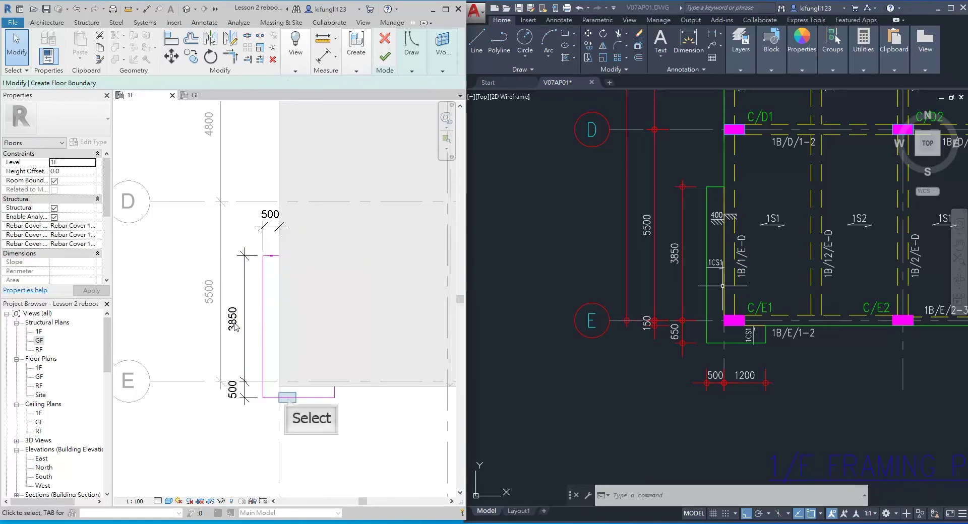
# - Set the distance from grid E to the sketch's lowest edge to 650 mm by moving the lowest edge
pyautogui.click(288, 399)
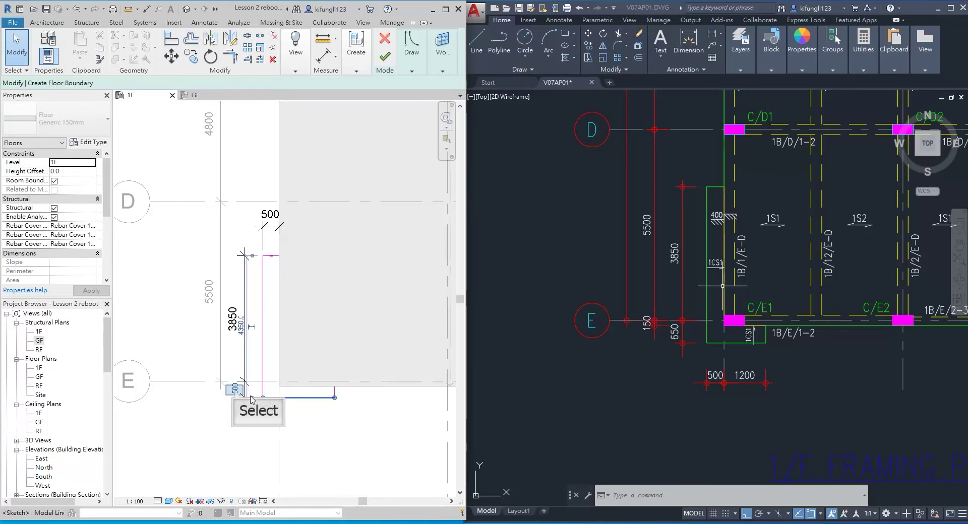
pyautogui.click(235, 392)
pyautogui.write('650')
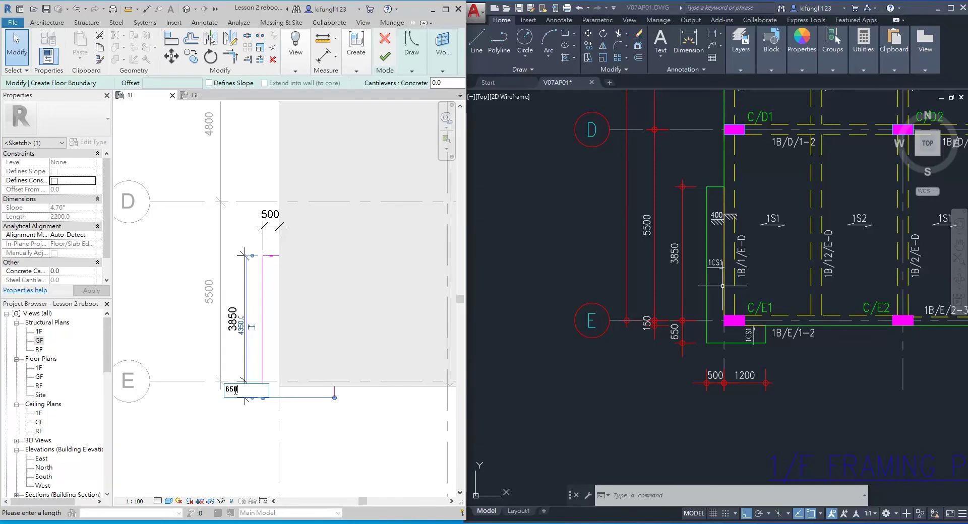
pyautogui.press('Return')
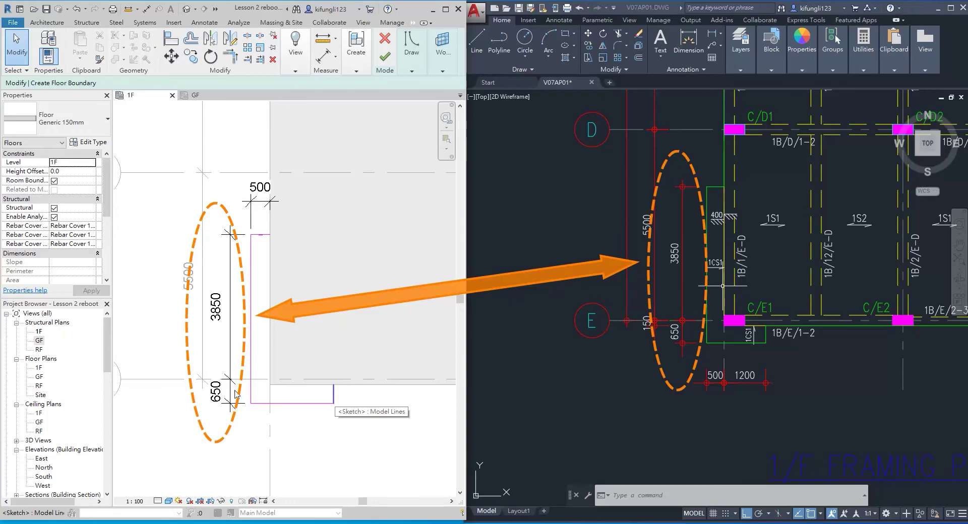
# - Set the sketch's overall width below grid E to =500+1200 by moving its short vertical end line
pyautogui.click(334, 398)
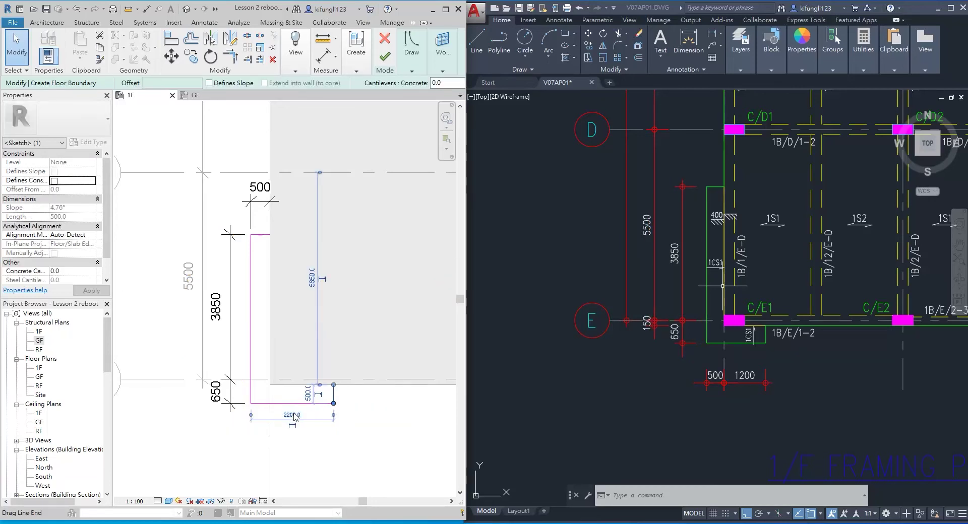
pyautogui.click(292, 415)
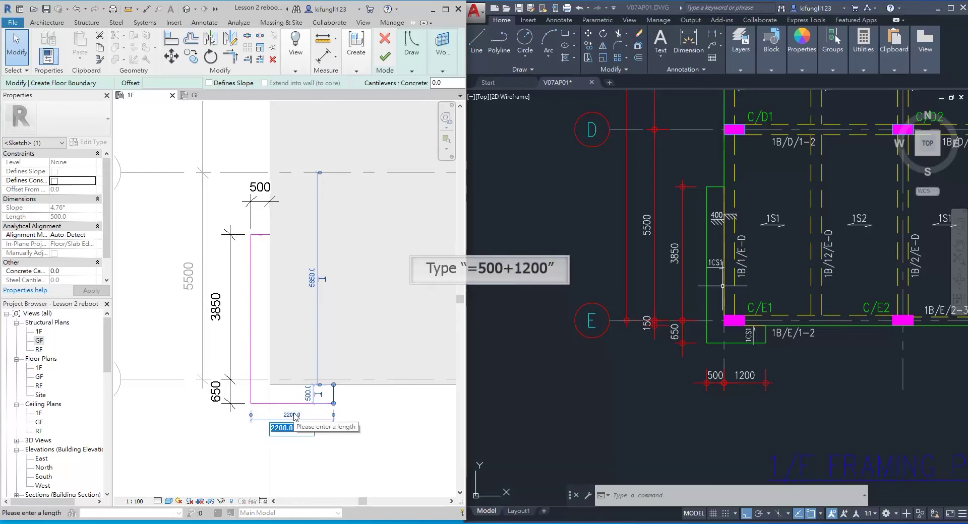
pyautogui.write('=500+12')
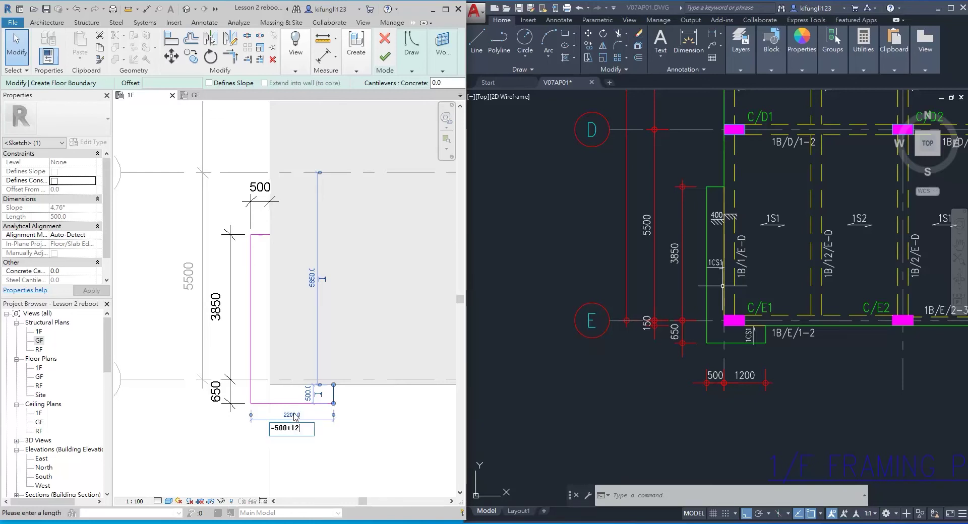
pyautogui.write('00')
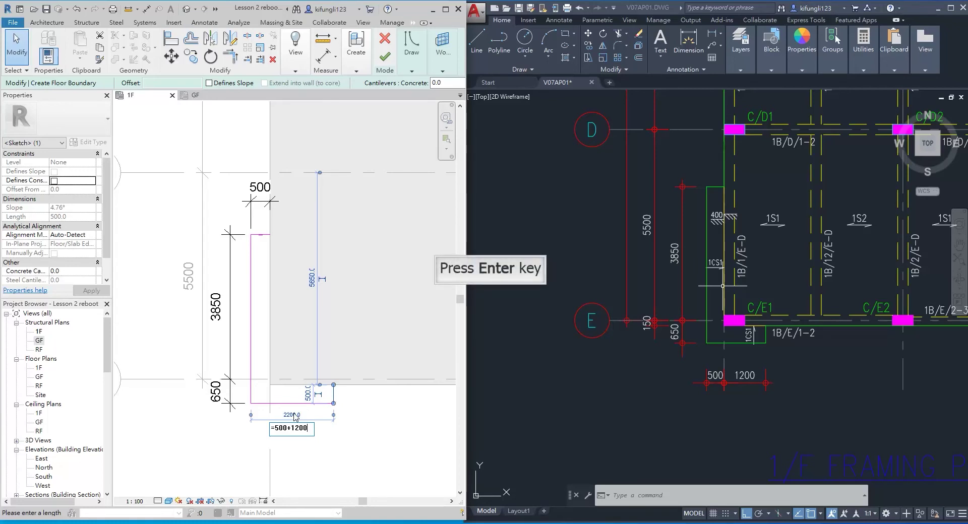
pyautogui.press('Return')
# - Place a chained horizontal dimension below the sketch from its outer edge to grid 1 and on to the short end line
pyautogui.click(146, 9)
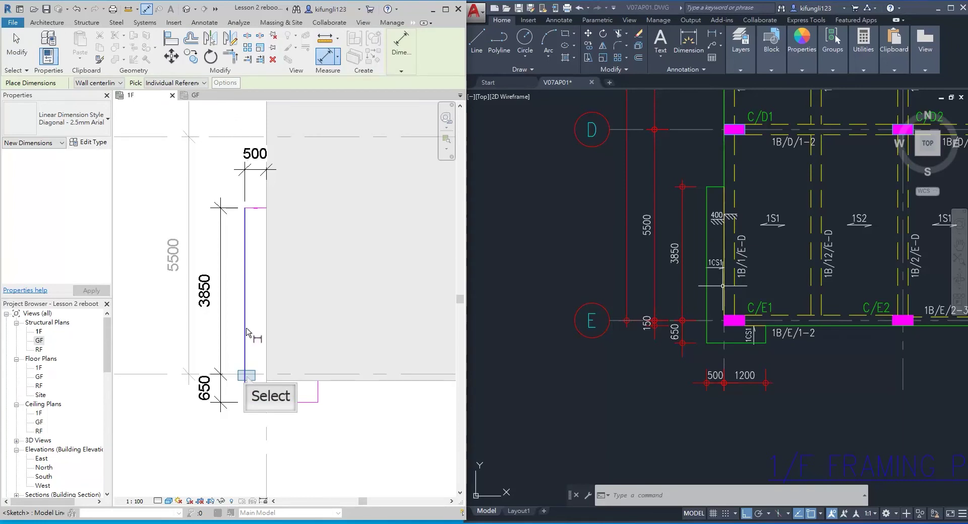
pyautogui.click(245, 378)
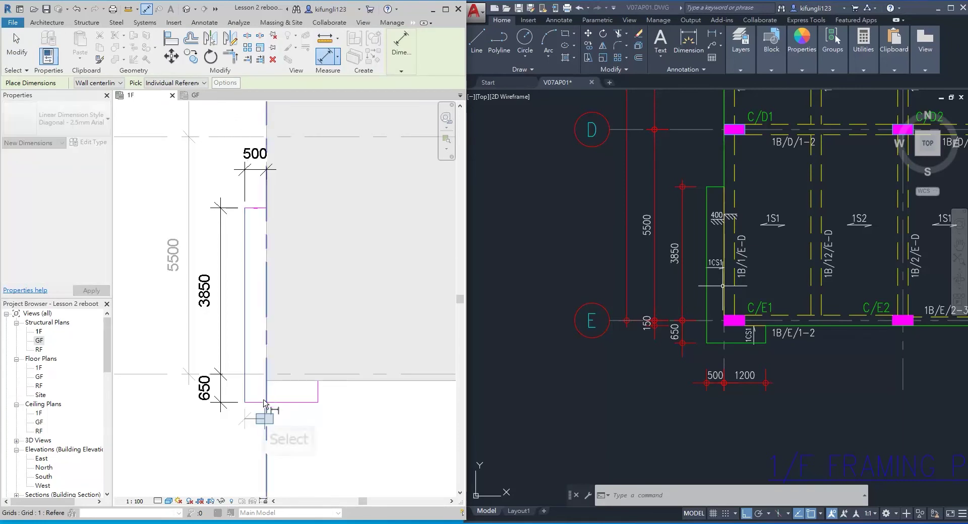
pyautogui.click(318, 404)
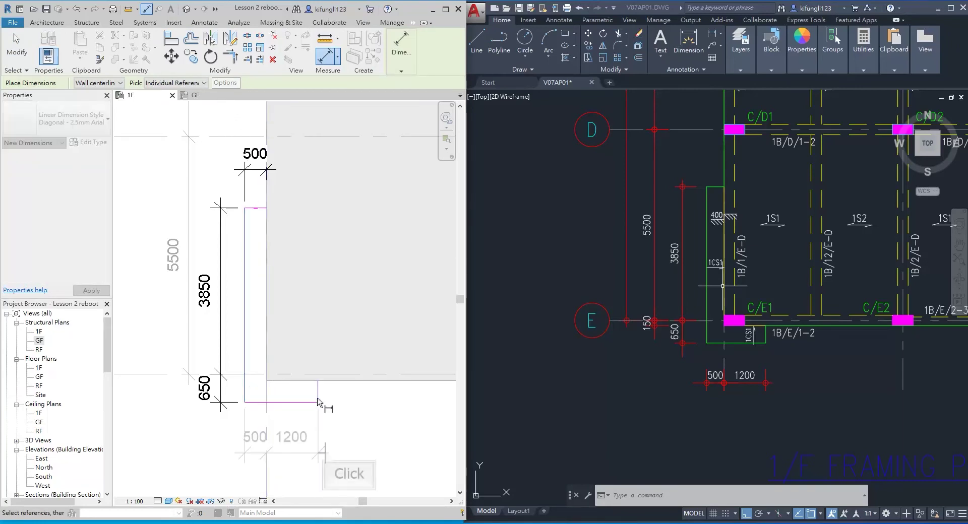
pyautogui.click(325, 455)
pyautogui.press('Escape')
# - Select the 400 level-drop symbol at slab 1CS1 in AutoCAD, and set the new floor's height offset to -400 in Revit
pyautogui.scroll(5, 727, 222)
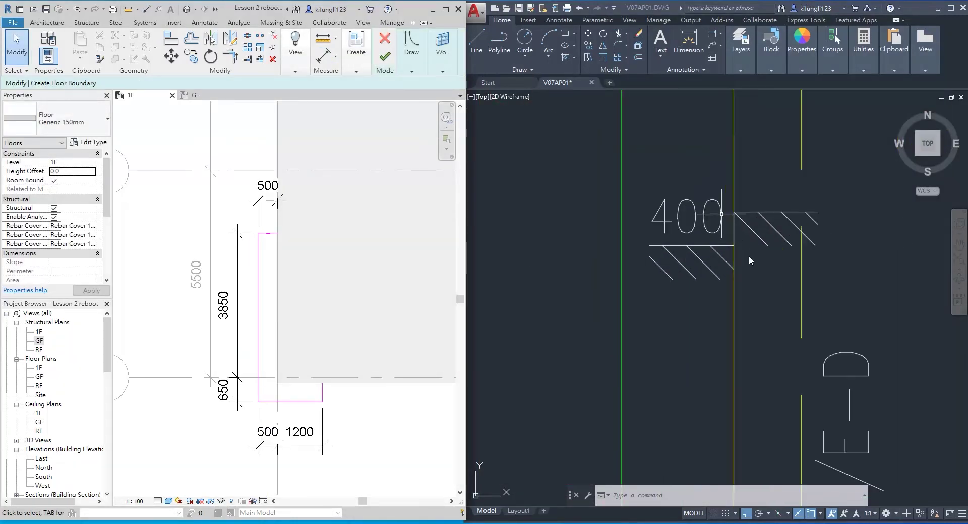
pyautogui.scroll(-2, 745, 220)
pyautogui.scroll(2, 747, 218)
pyautogui.click(746, 218)
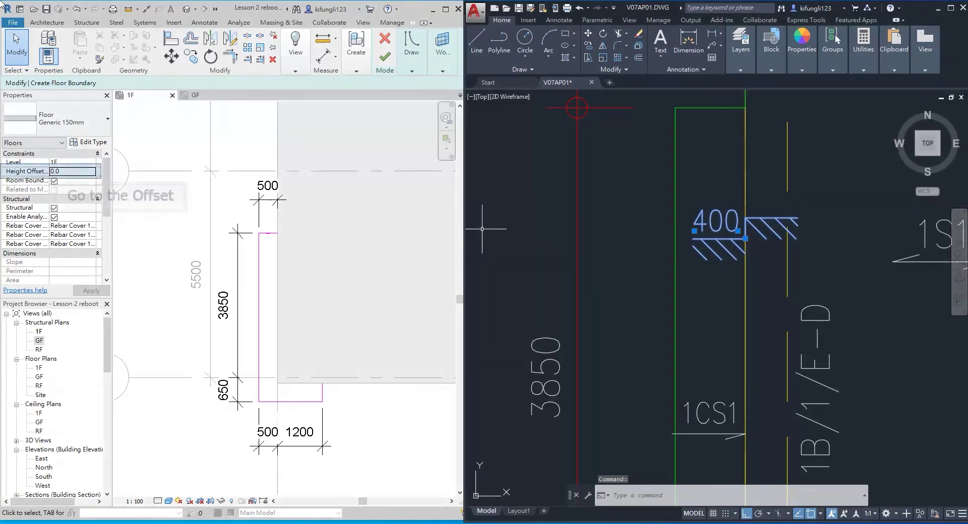
pyautogui.click(56, 171)
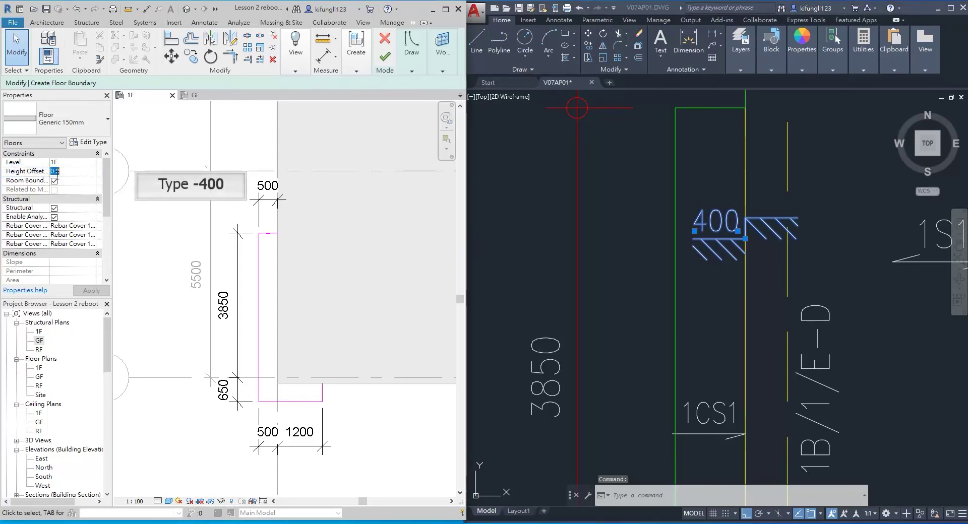
pyautogui.write('-400')
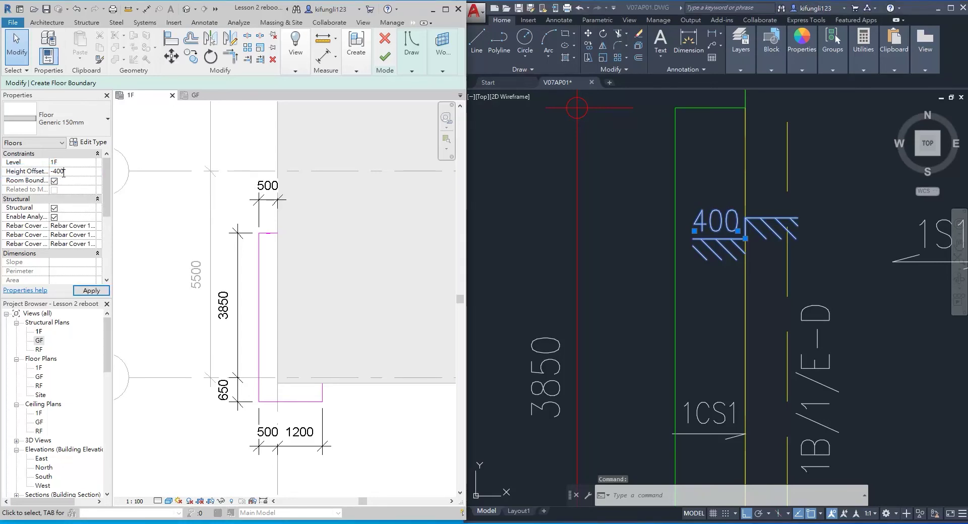
pyautogui.press('Return')
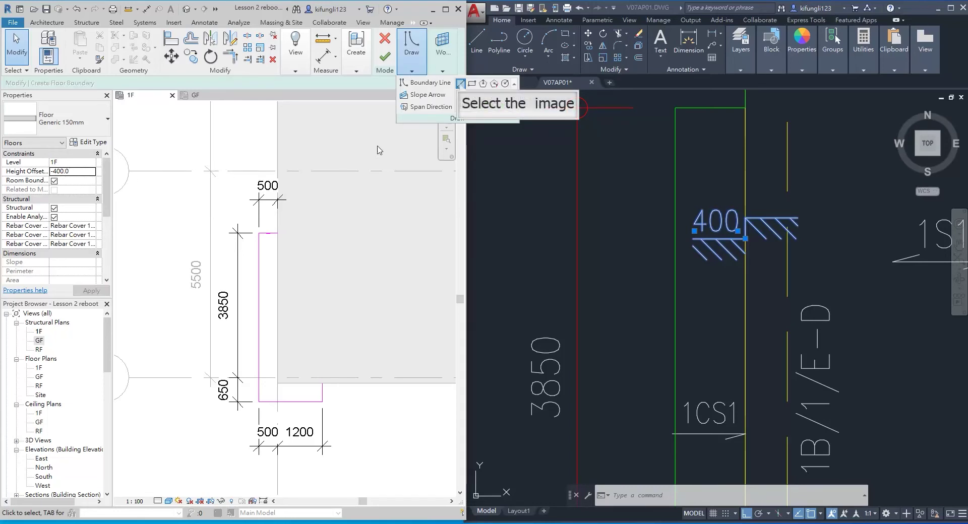
# - Close the boundary with lines 4000 mm down grid 1 and 1200 mm along the main slab's lower edge, and finish the floor
pyautogui.click(460, 83)
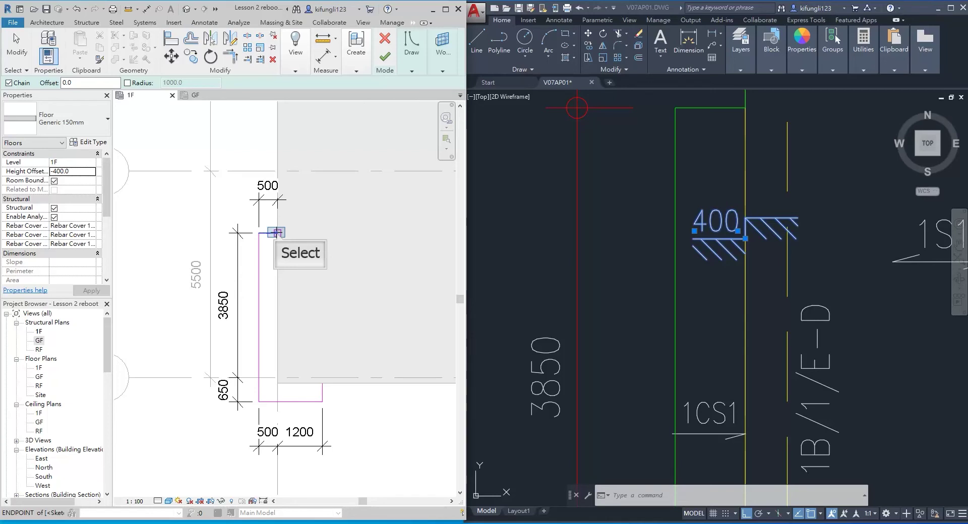
pyautogui.click(275, 233)
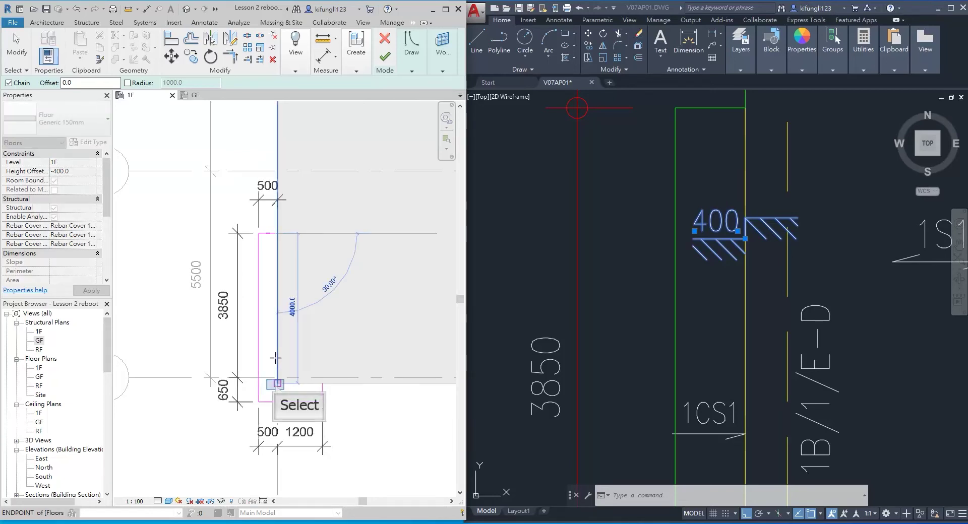
pyautogui.click(277, 383)
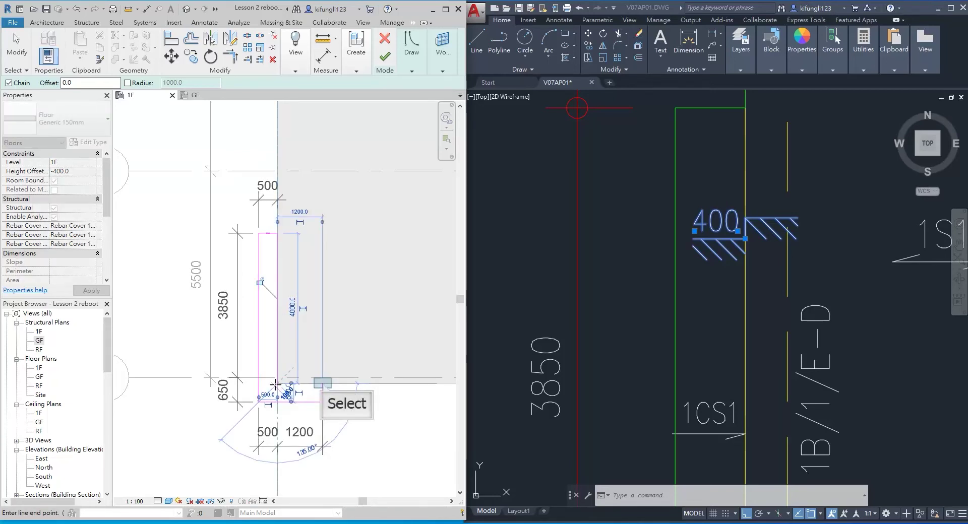
pyautogui.click(322, 383)
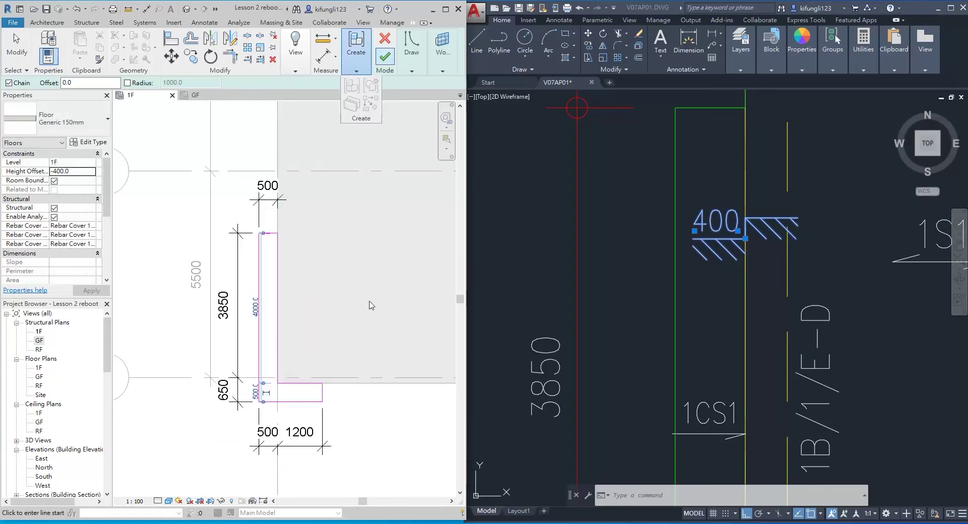
pyautogui.click(385, 57)
pyautogui.scroll(-3, 282, 311)
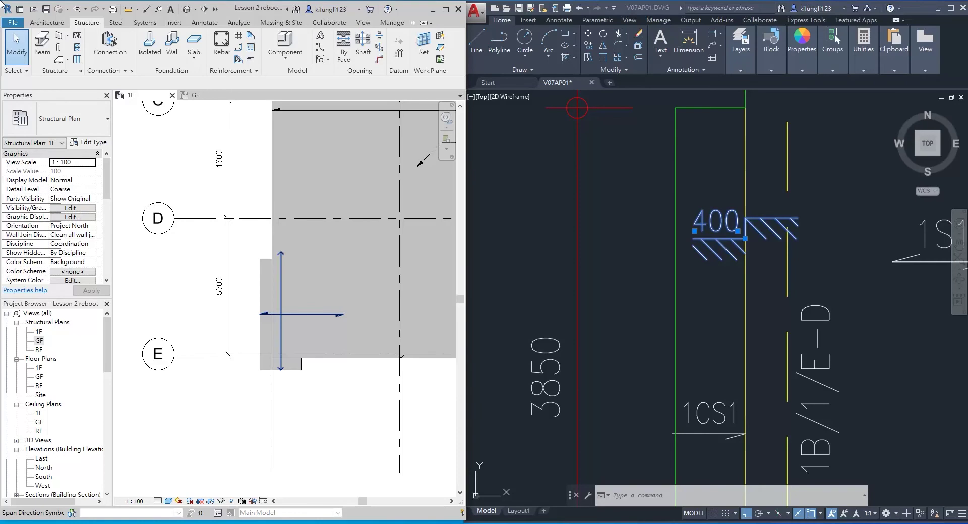
# - Start a new floor for slab 1S3 and draw its first boundary line 1500 mm from the main slab's corner at grids A and 3 towards grid 4
pyautogui.click(281, 311)
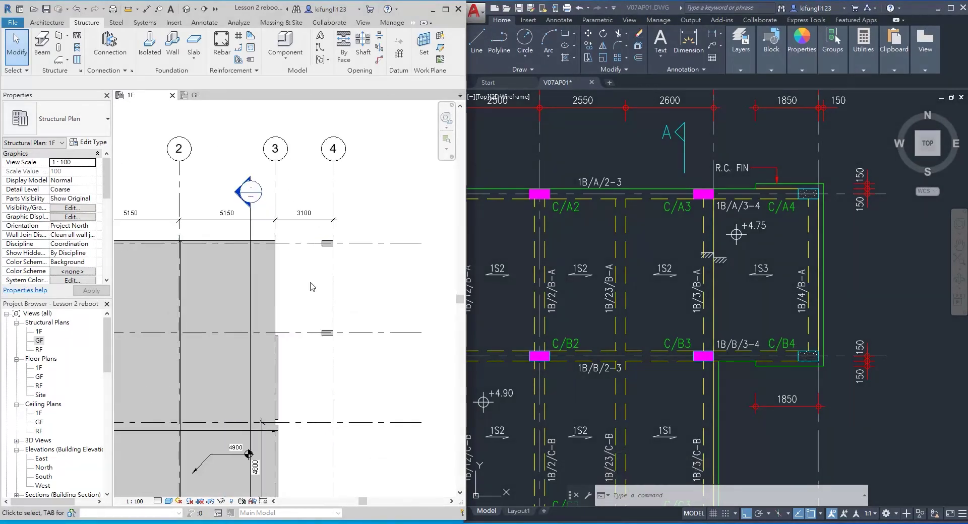
pyautogui.scroll(4, 311, 287)
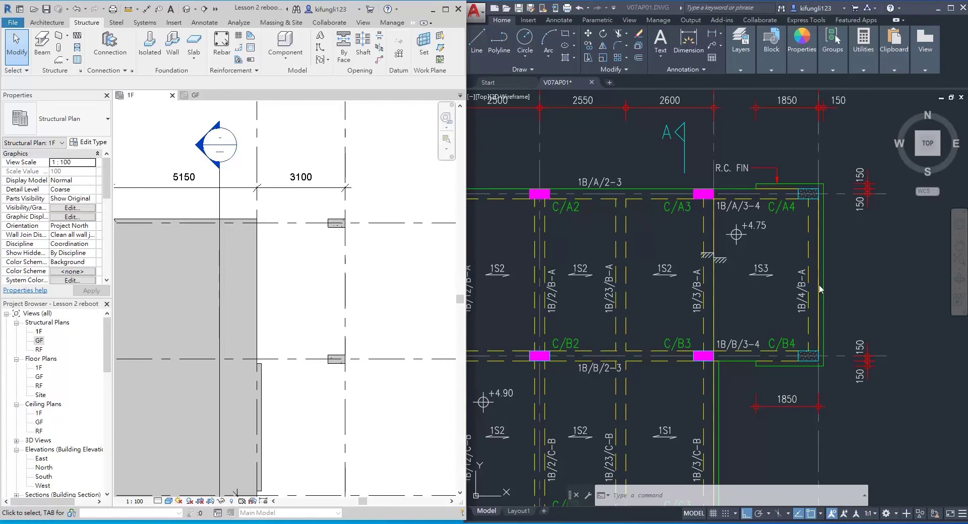
pyautogui.moveTo(820, 289); pyautogui.dragTo(804, 328, button='middle')
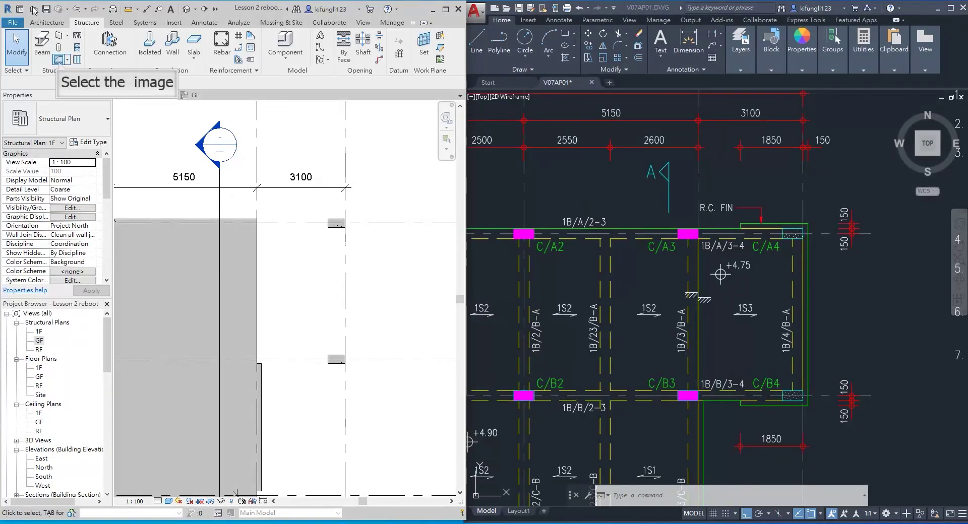
pyautogui.click(59, 60)
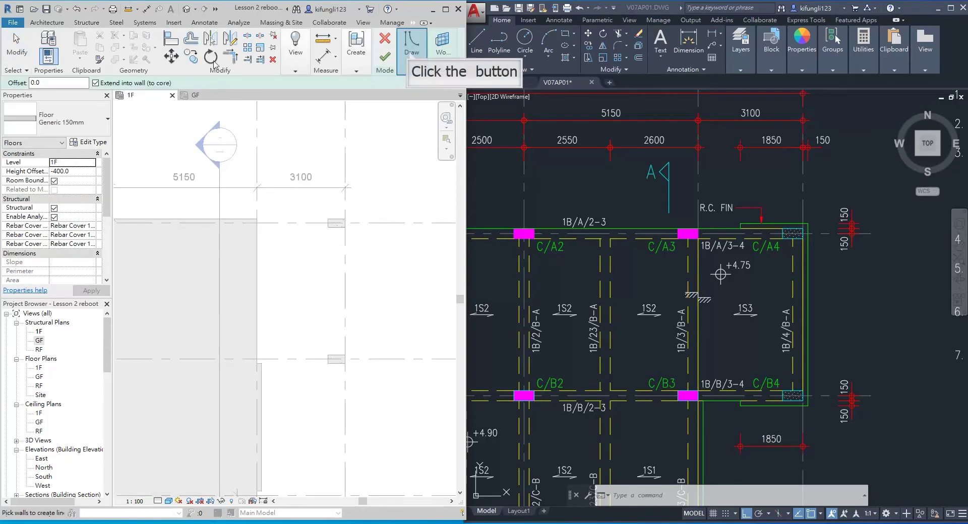
pyautogui.click(410, 54)
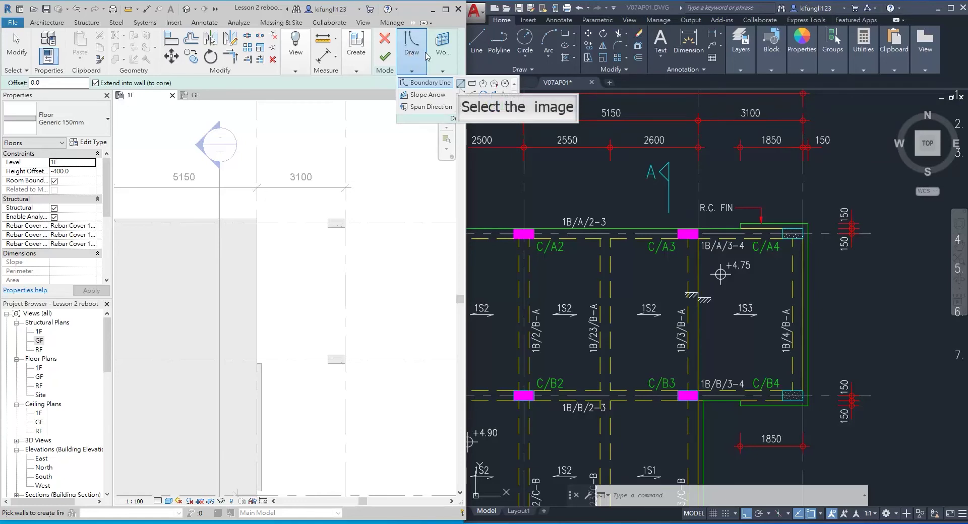
pyautogui.click(460, 84)
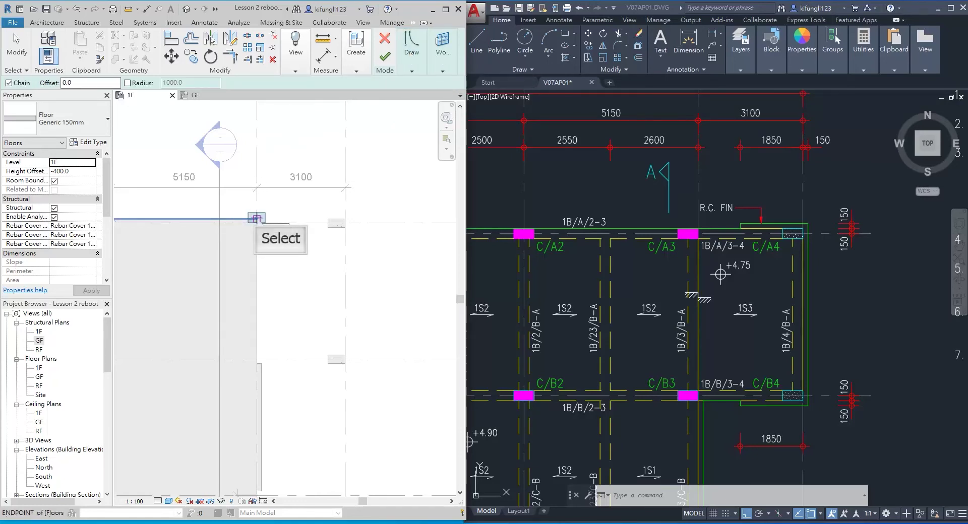
pyautogui.click(257, 217)
pyautogui.scroll(2, 296, 209)
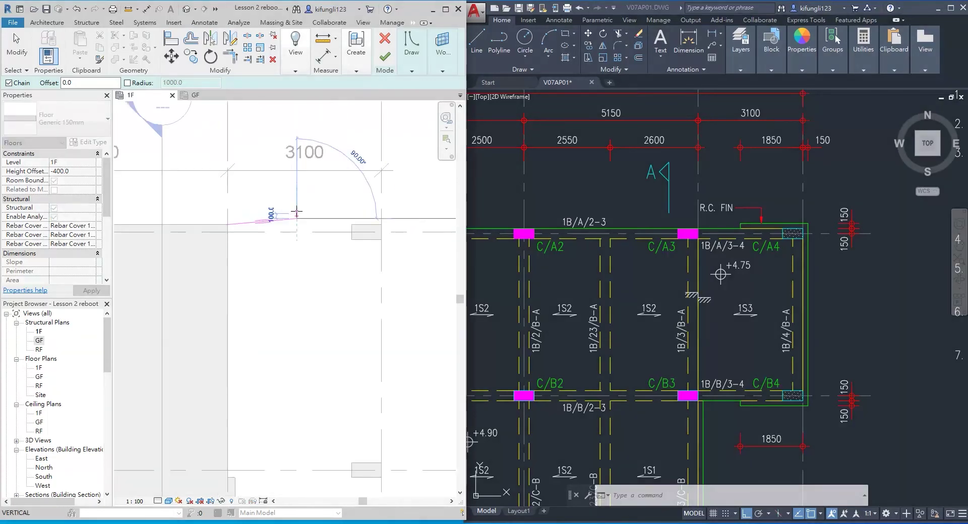
pyautogui.click(302, 225)
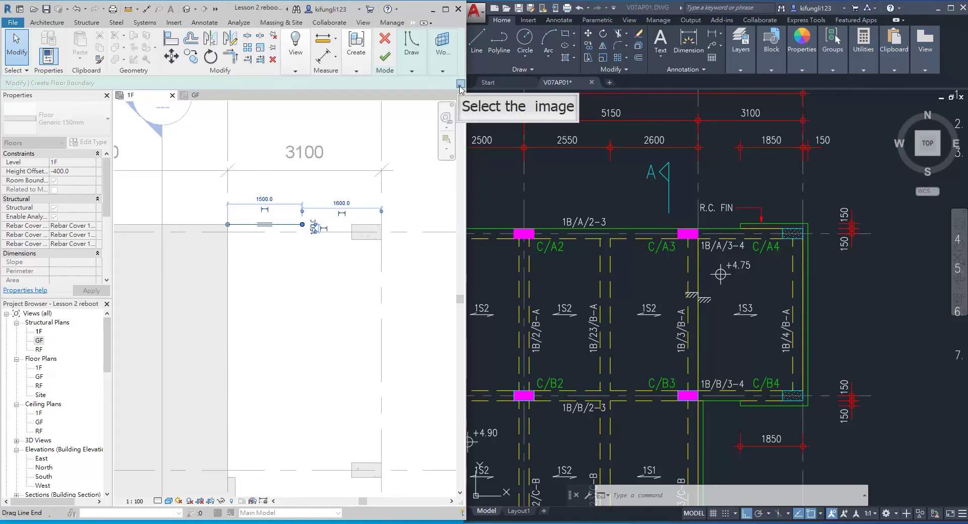
# - Continue the boundary 300 mm up, across past grid 4, 5700 mm down, and back towards grid 3 below grid B
pyautogui.click(453, 147)
pyautogui.click(302, 225)
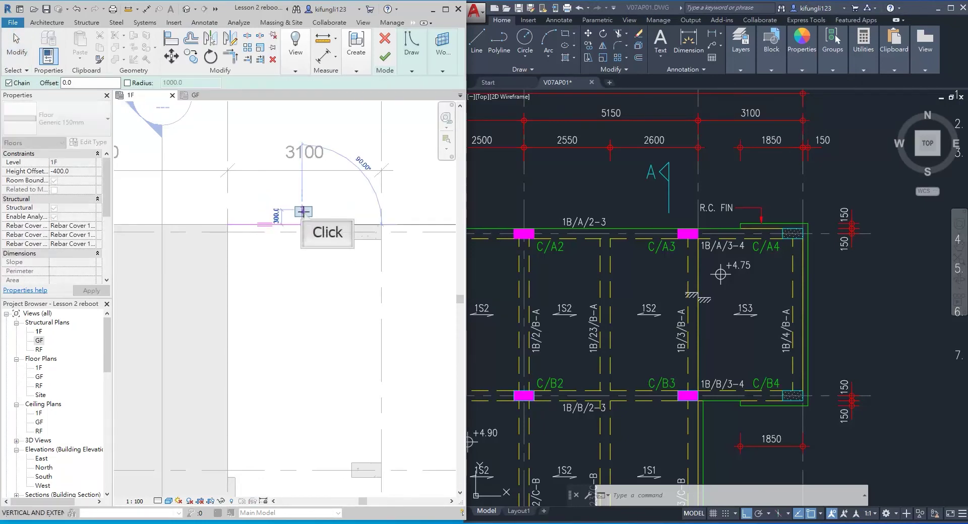
pyautogui.click(303, 211)
pyautogui.click(396, 212)
pyautogui.scroll(-2, 392, 277)
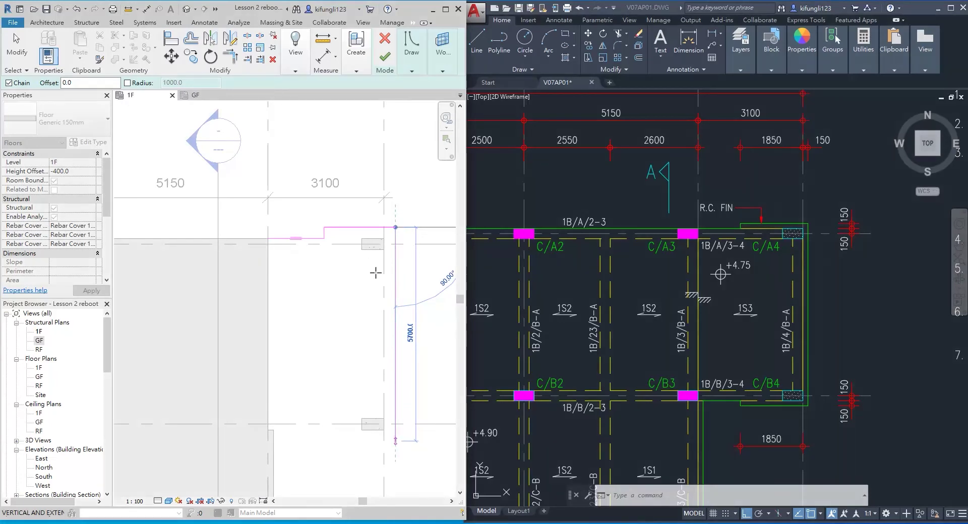
pyautogui.click(394, 440)
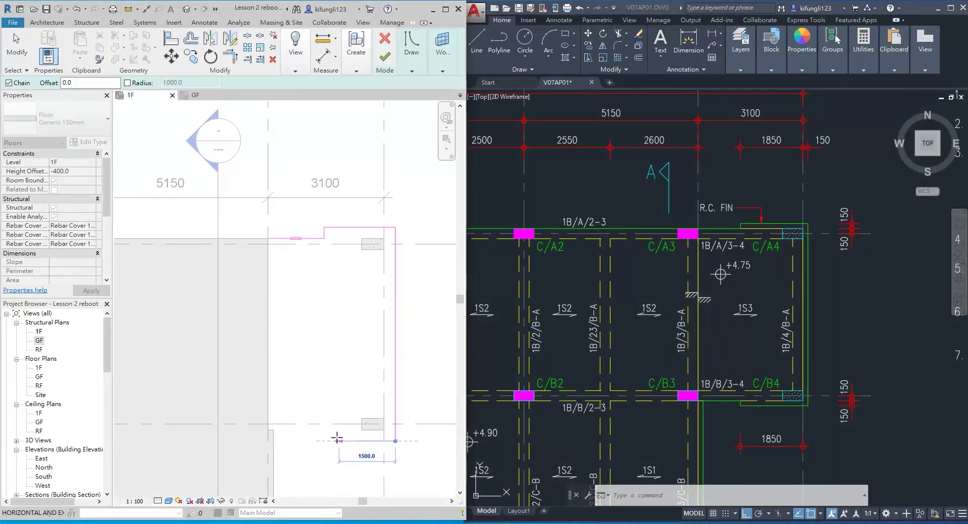
pyautogui.scroll(2, 337, 439)
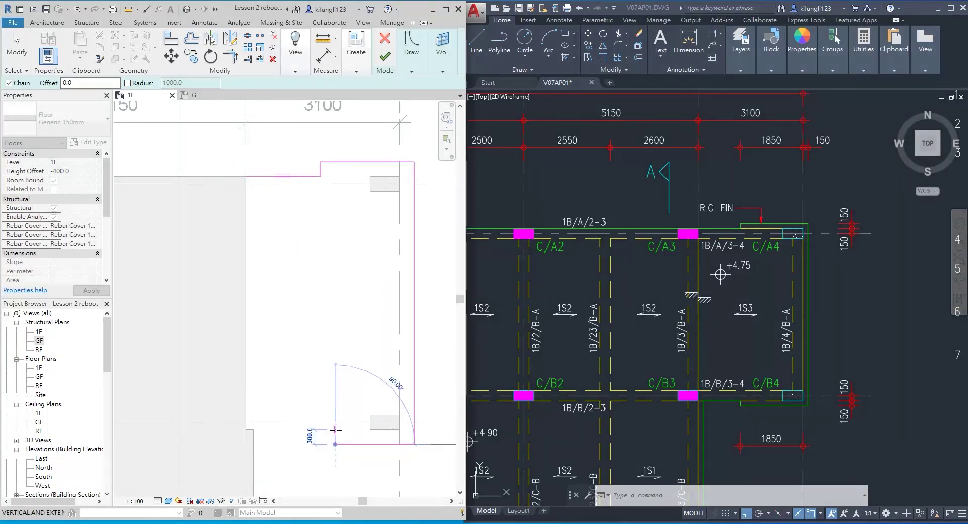
pyautogui.click(335, 444)
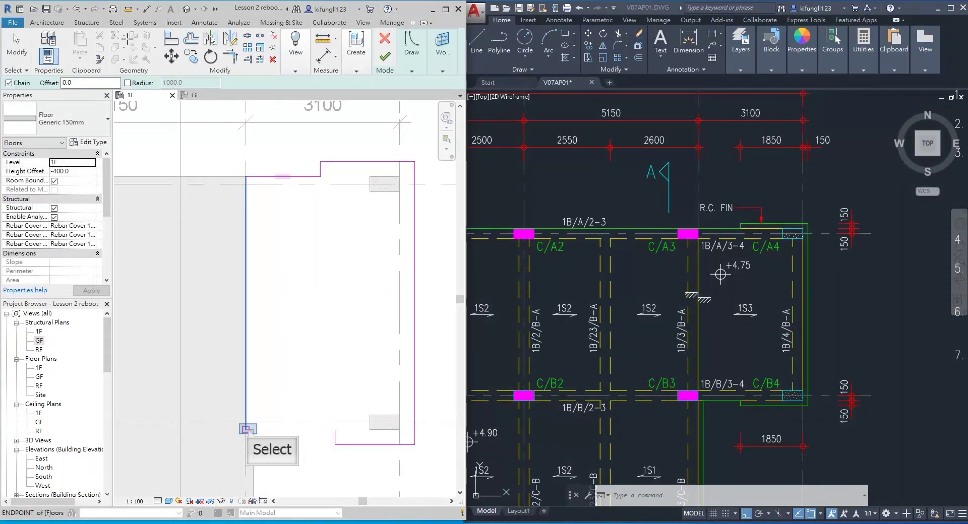
# - Close the boundary below grid B with an 1800 mm line from the main slab's edge, and up grid 3 to the starting corner
pyautogui.click(245, 430)
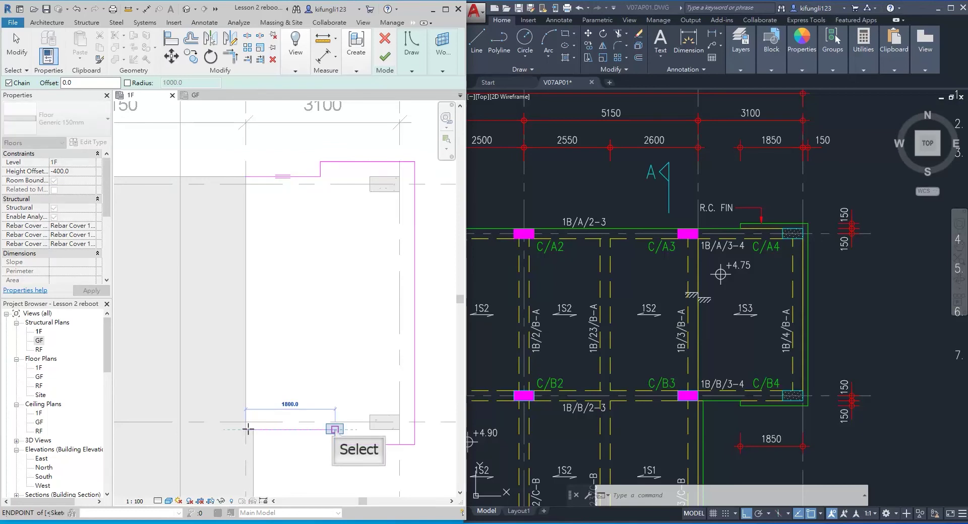
pyautogui.click(334, 429)
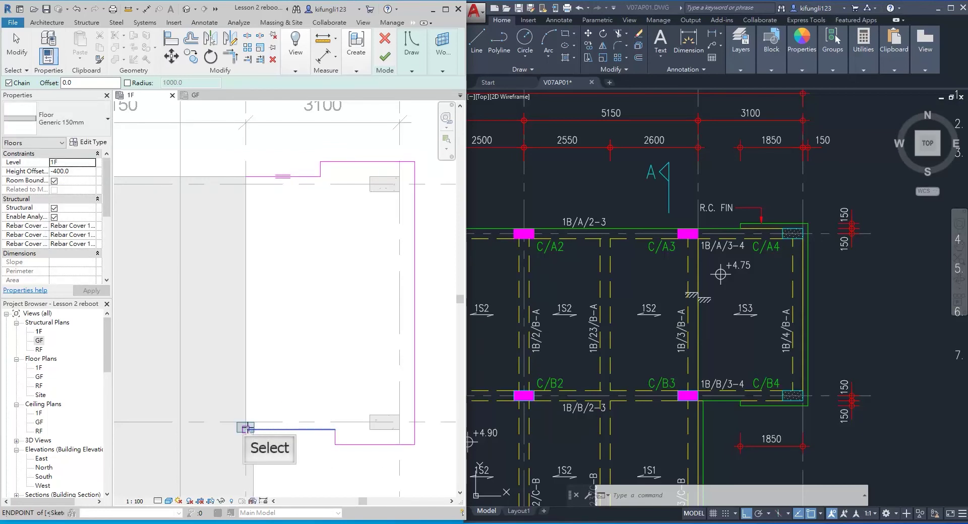
pyautogui.click(246, 430)
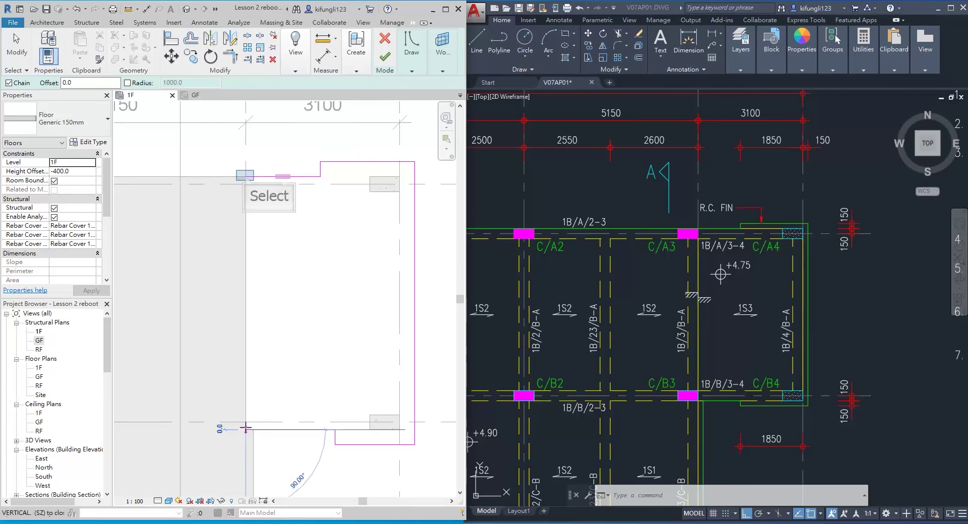
pyautogui.click(245, 176)
pyautogui.scroll(-2, 302, 217)
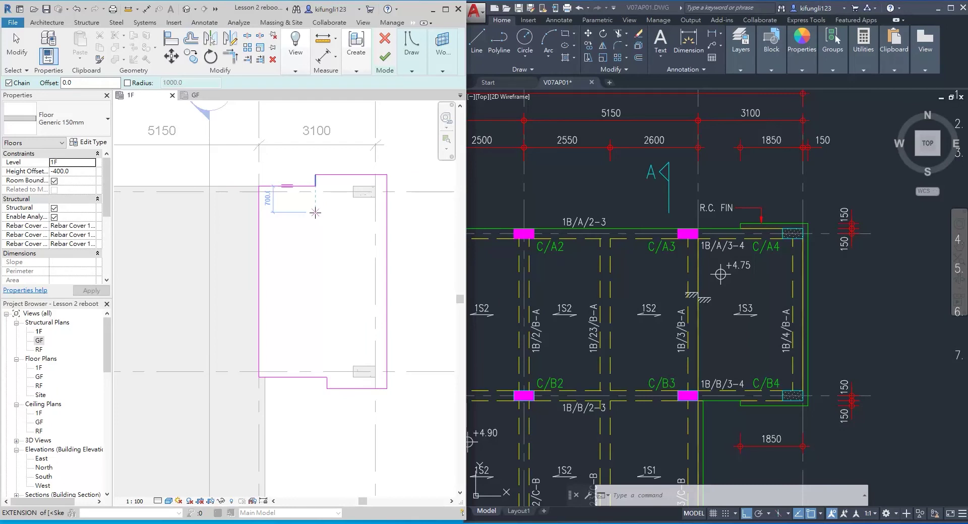
pyautogui.press('Escape')
pyautogui.press('Escape')
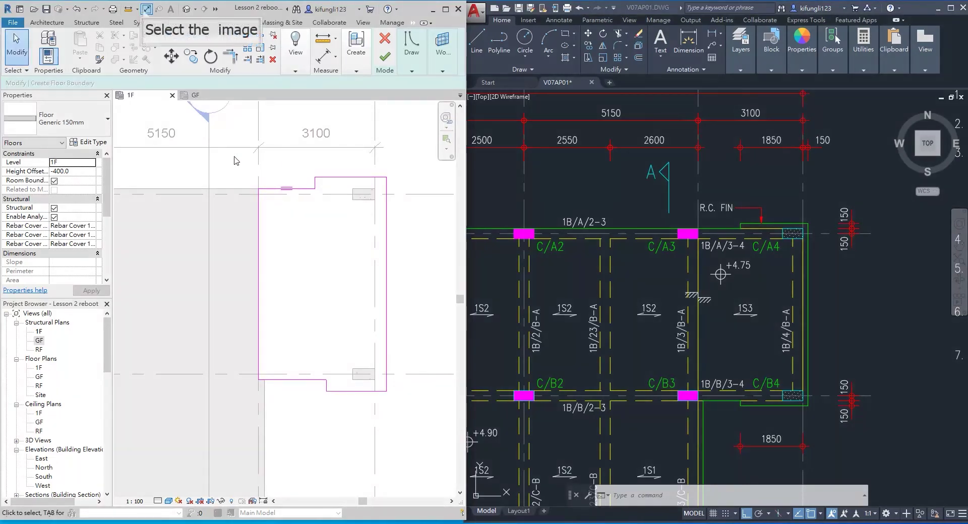
# - Place a vertical dimension between the two horizontal boundary lines at the step above grid A
pyautogui.click(145, 10)
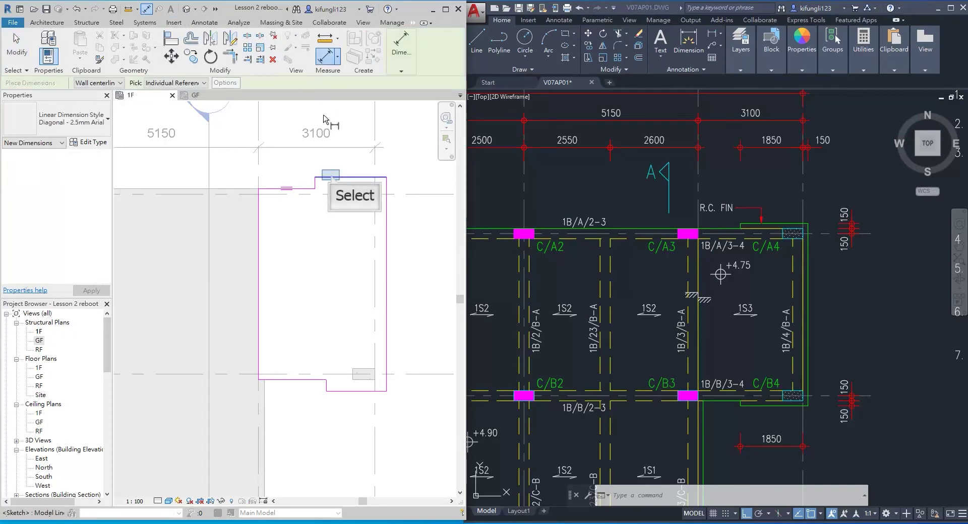
pyautogui.click(331, 176)
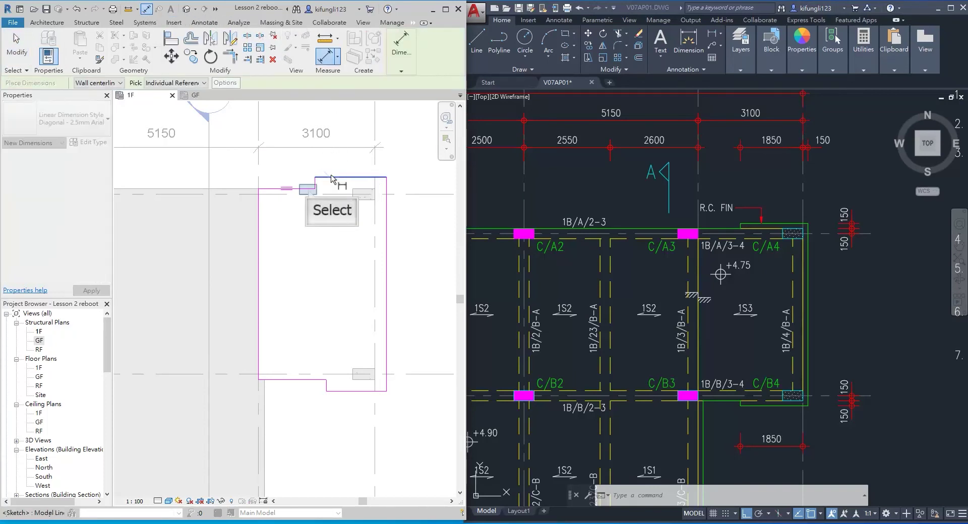
pyautogui.click(309, 192)
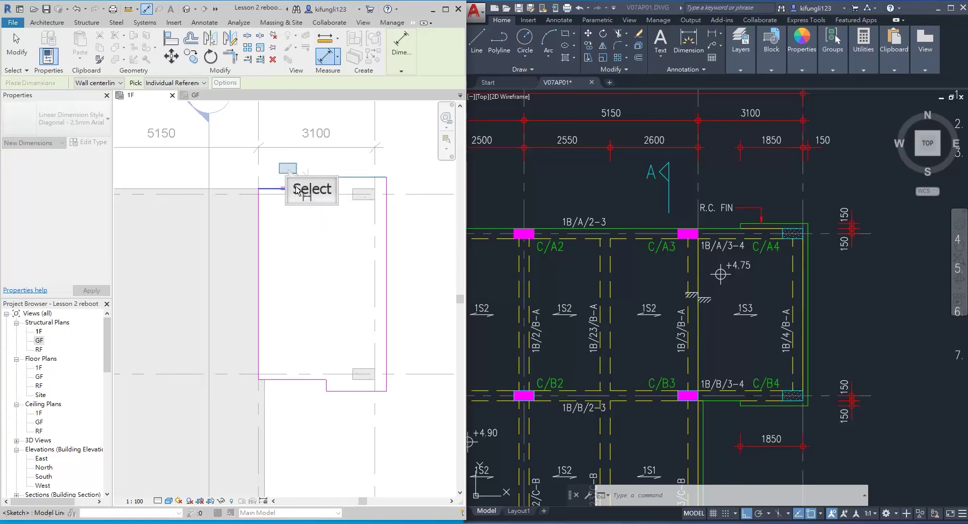
pyautogui.click(289, 172)
pyautogui.scroll(1, 313, 169)
pyautogui.press('Escape')
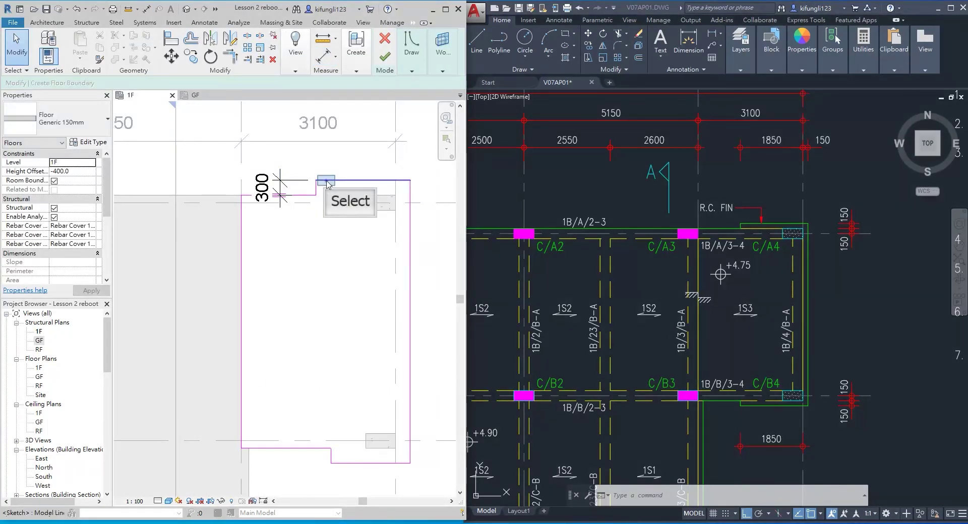
# - Set the step above grid A to 150 mm by moving the sketch's uppermost line
pyautogui.click(327, 181)
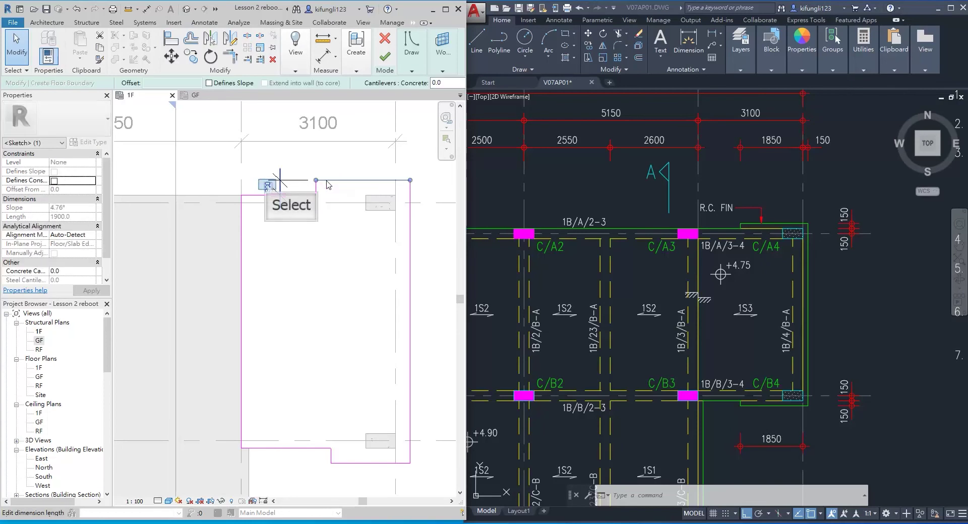
pyautogui.click(268, 186)
pyautogui.write('150')
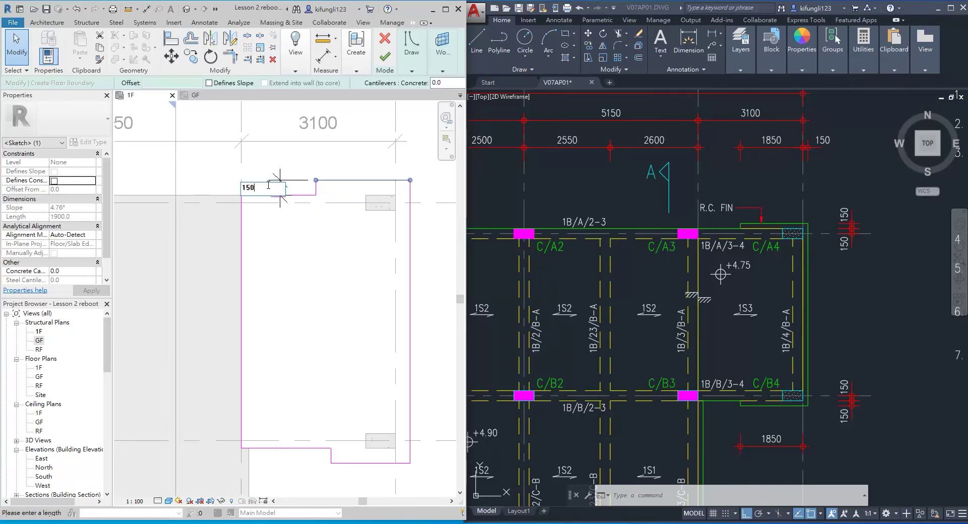
pyautogui.press('Return')
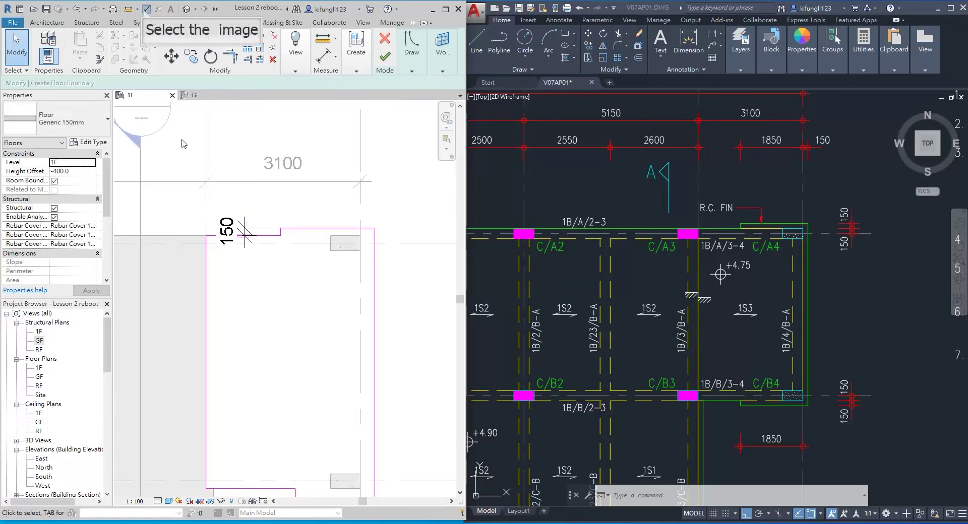
# - Place a chained horizontal dimension above the sketch from the short step line to grid 4 and on to the outer edge
pyautogui.click(146, 9)
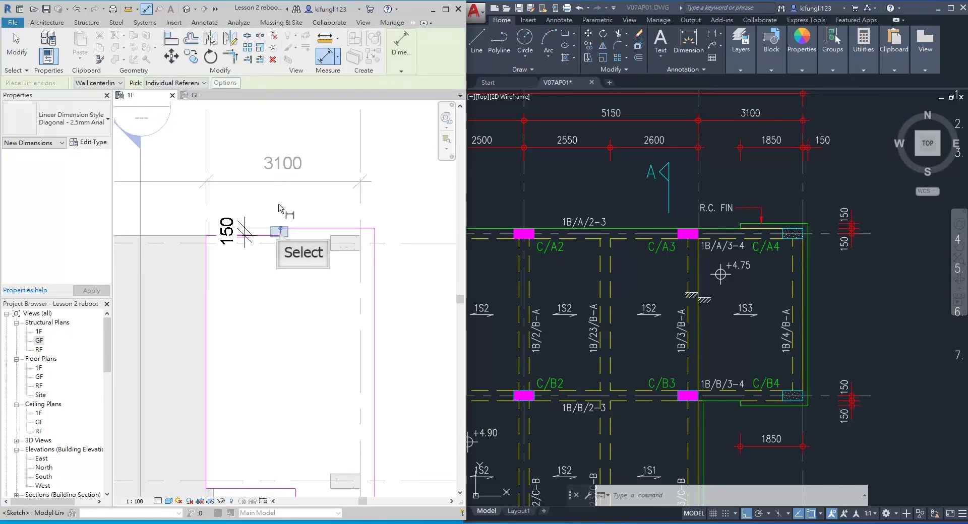
pyautogui.click(280, 235)
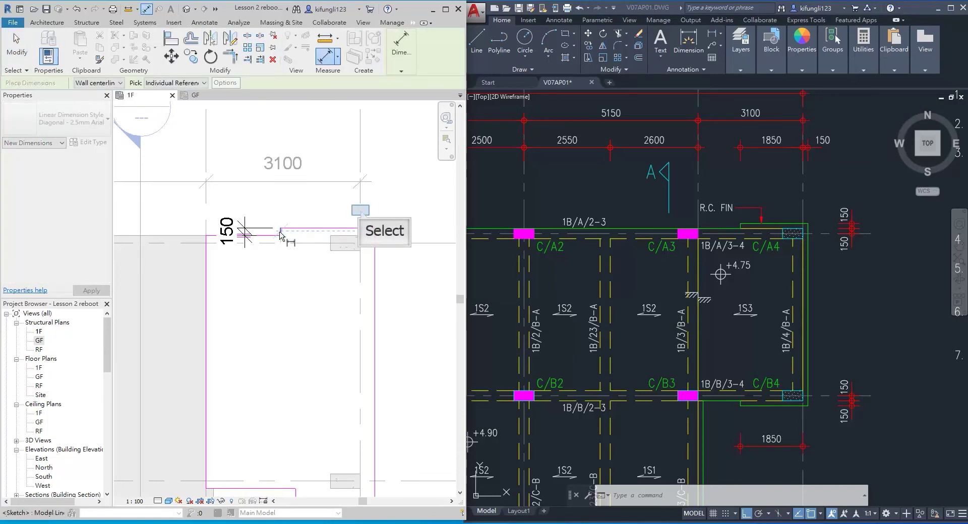
pyautogui.click(360, 230)
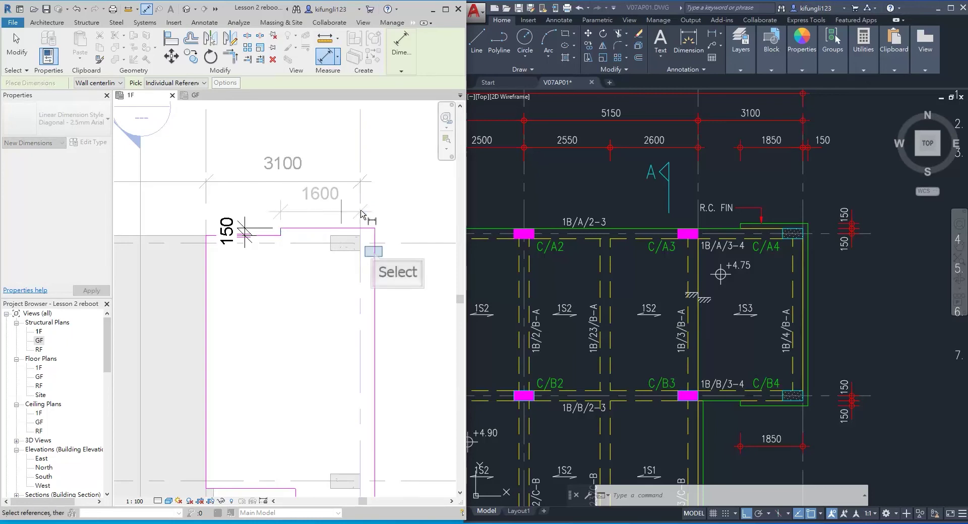
pyautogui.click(374, 255)
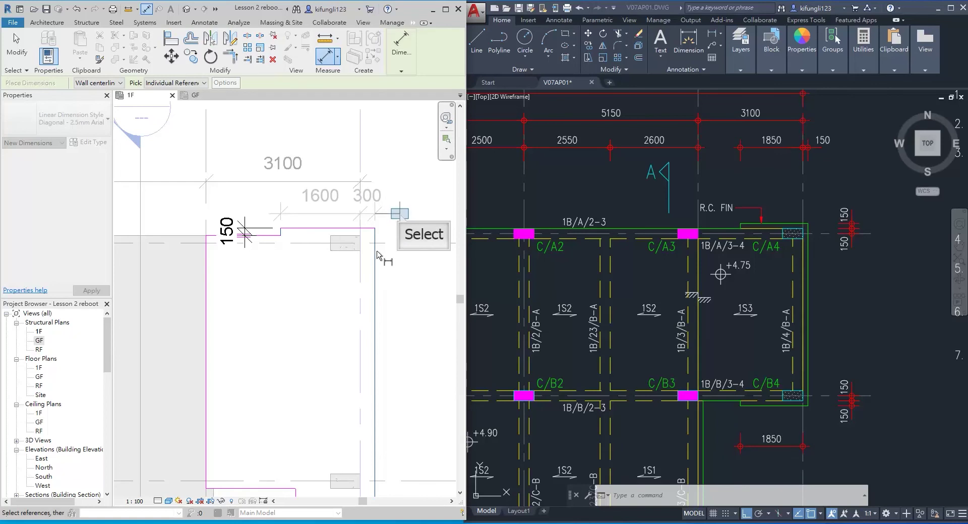
pyautogui.click(400, 217)
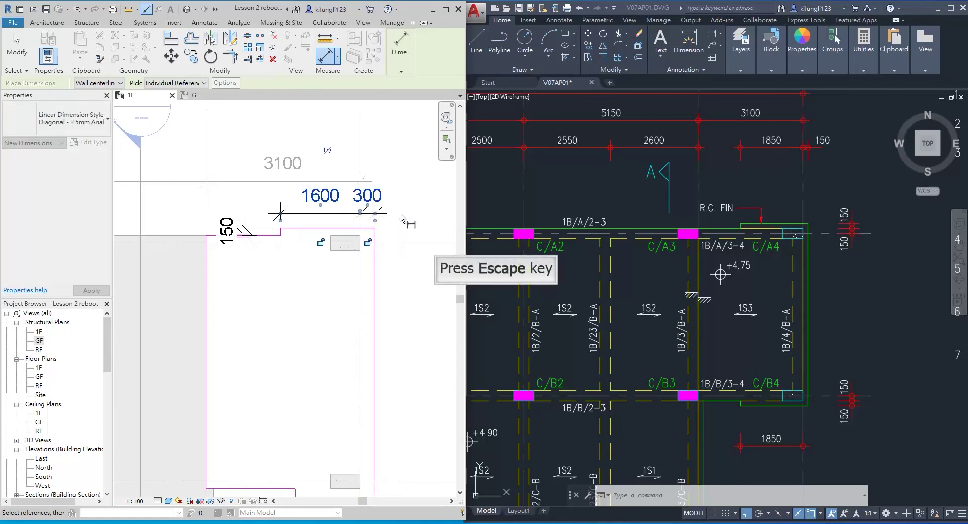
pyautogui.press('Escape')
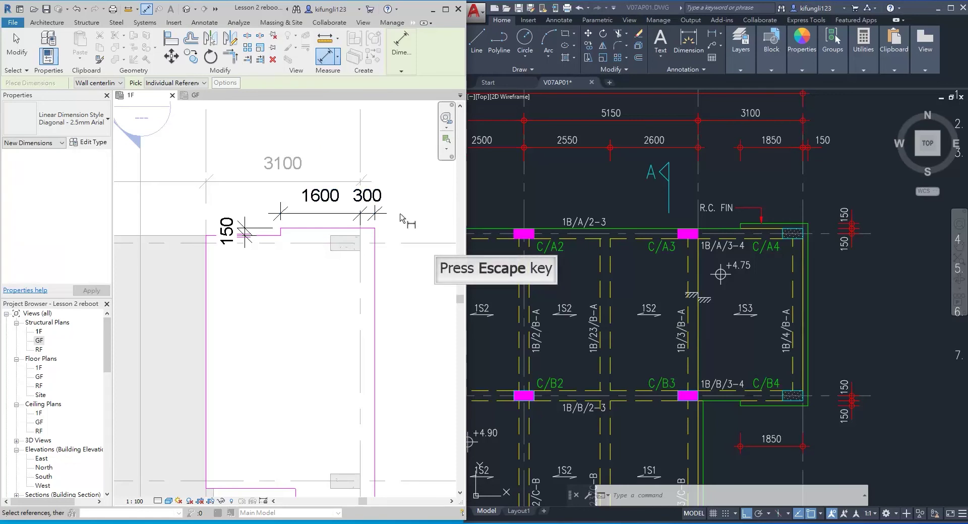
pyautogui.press('Escape')
# - Set the distance from the short step line above grid A to grid 4 to 1850 mm
pyautogui.scroll(1, 267, 231)
pyautogui.moveTo(257, 191); pyautogui.dragTo(295, 261)
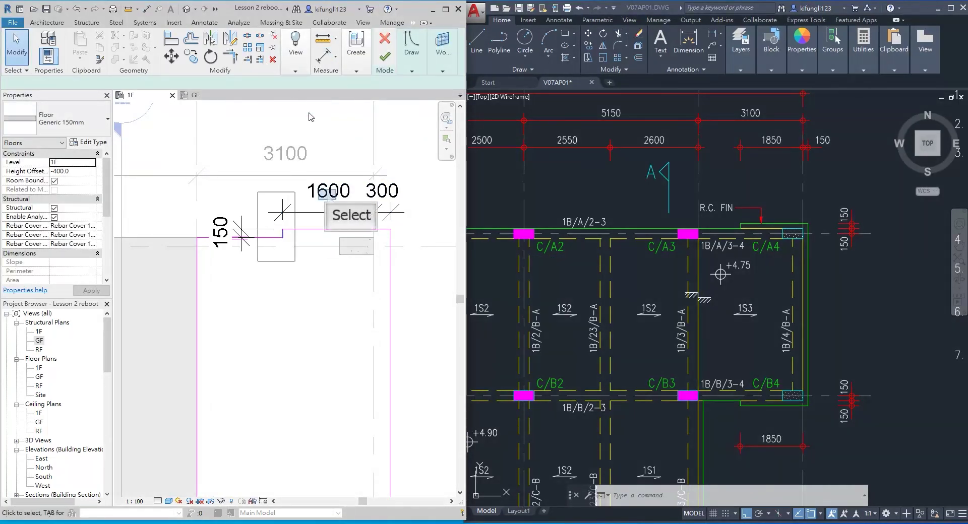
pyautogui.click(328, 191)
pyautogui.write('1850')
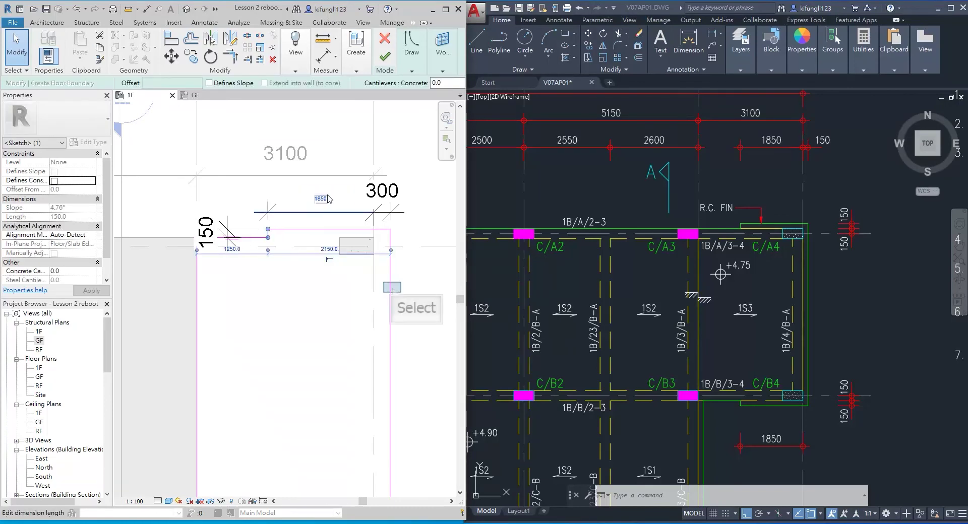
pyautogui.press('Return')
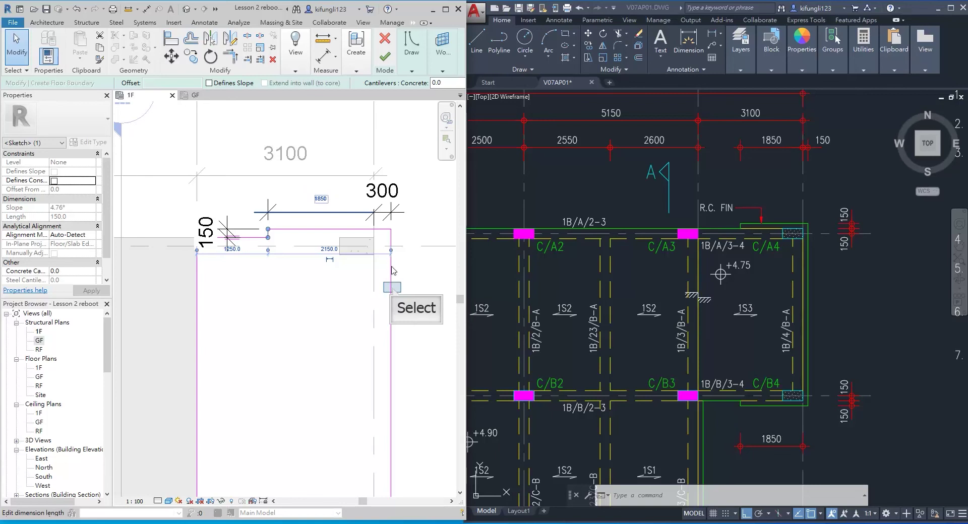
# - Set the distance from grid 4 to the sketch's outer edge to 150 mm
pyautogui.click(393, 290)
pyautogui.click(393, 291)
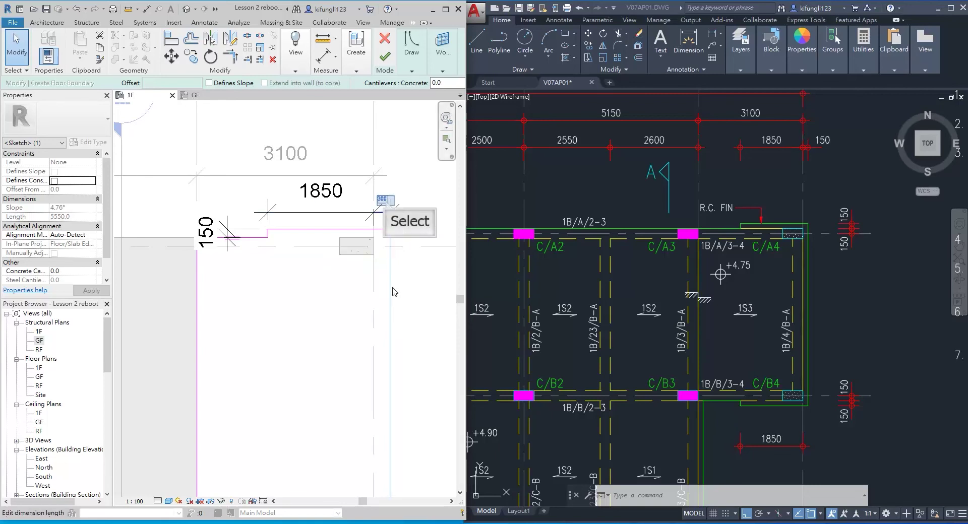
pyautogui.click(383, 199)
pyautogui.write('12')
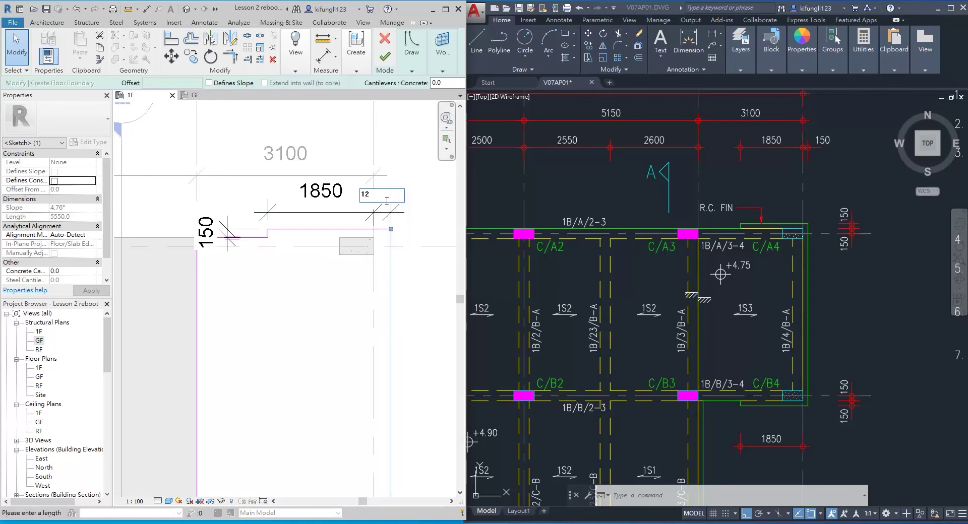
pyautogui.press('Return')
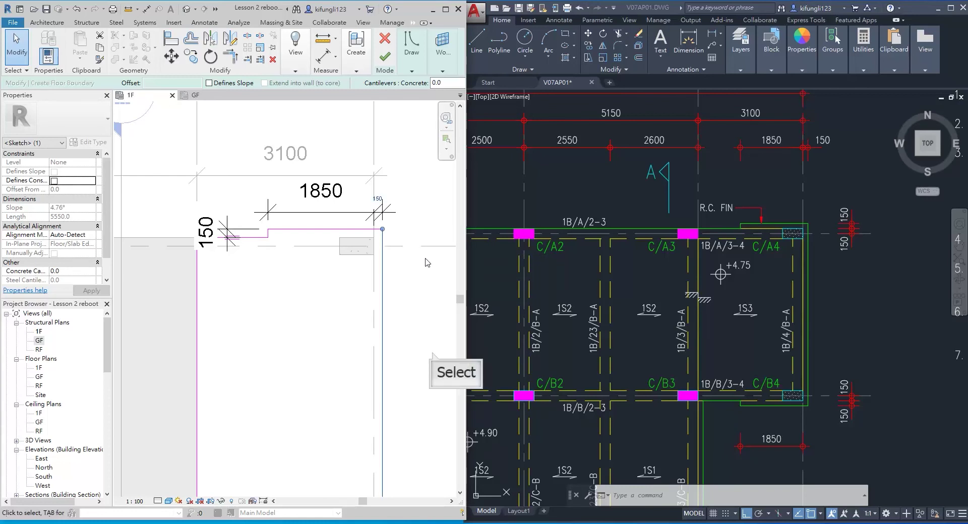
pyautogui.click(431, 356)
# - Place a vertical dimension between the two horizontal boundary lines at the step below grid B
pyautogui.scroll(-1, 434, 355)
pyautogui.moveTo(425, 429); pyautogui.dragTo(409, 287, button='middle')
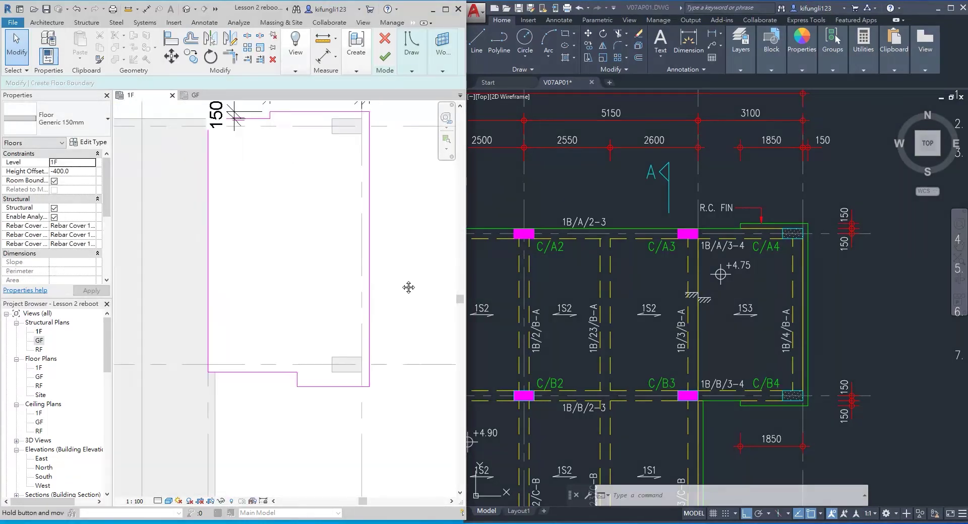
pyautogui.scroll(1, 409, 288)
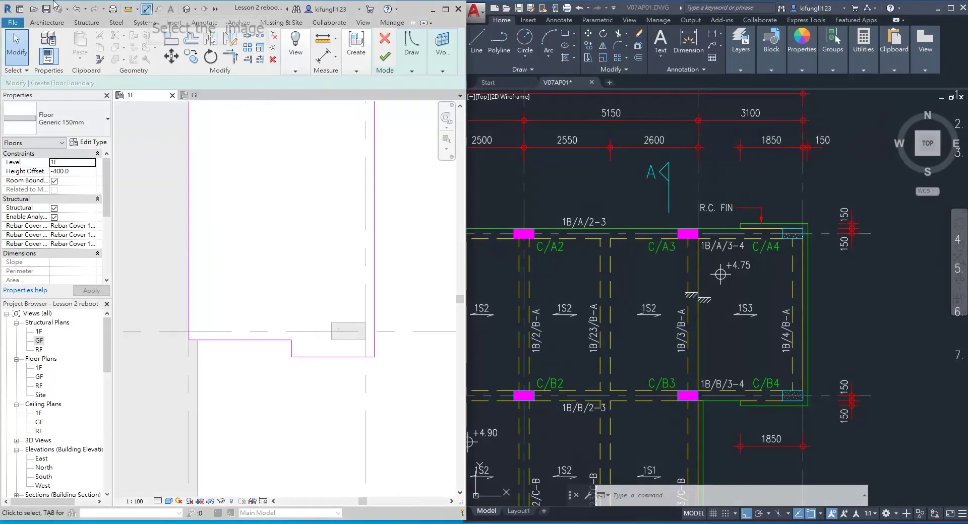
pyautogui.click(148, 9)
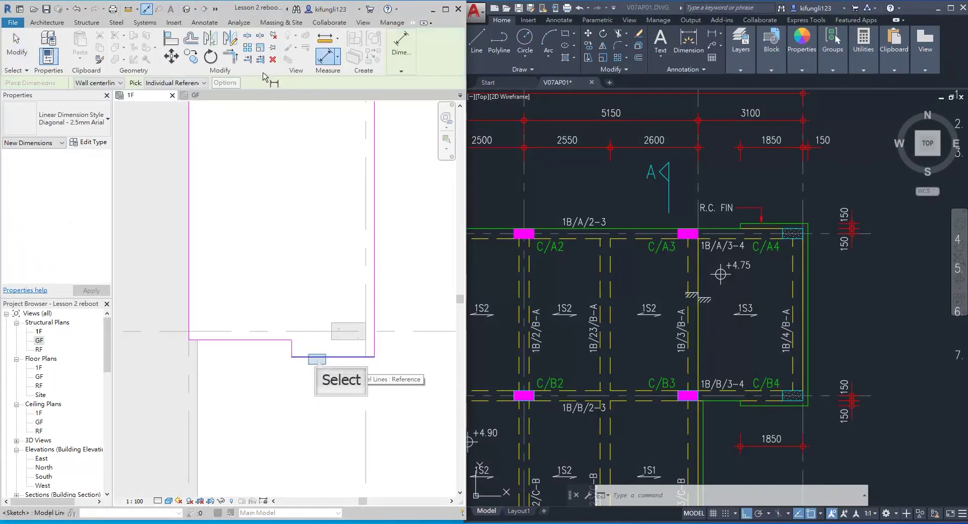
pyautogui.click(318, 360)
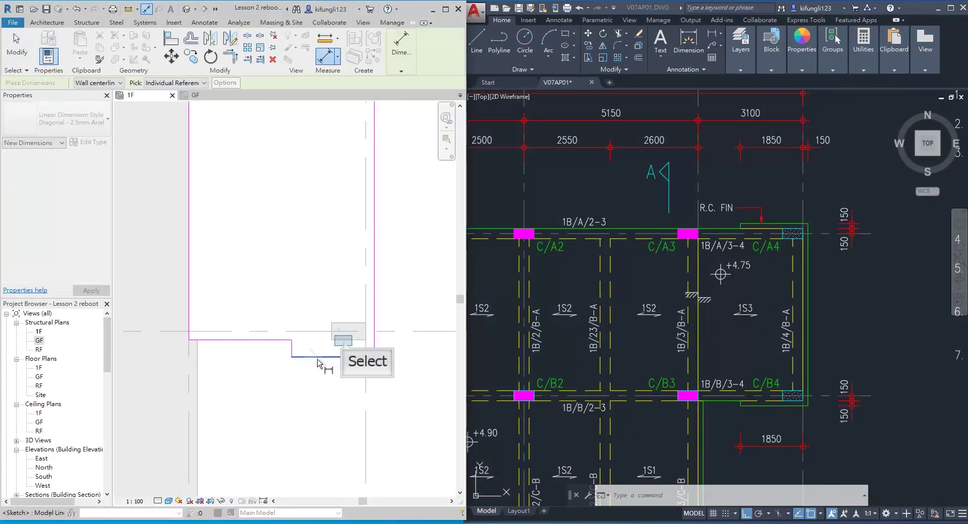
pyautogui.click(344, 344)
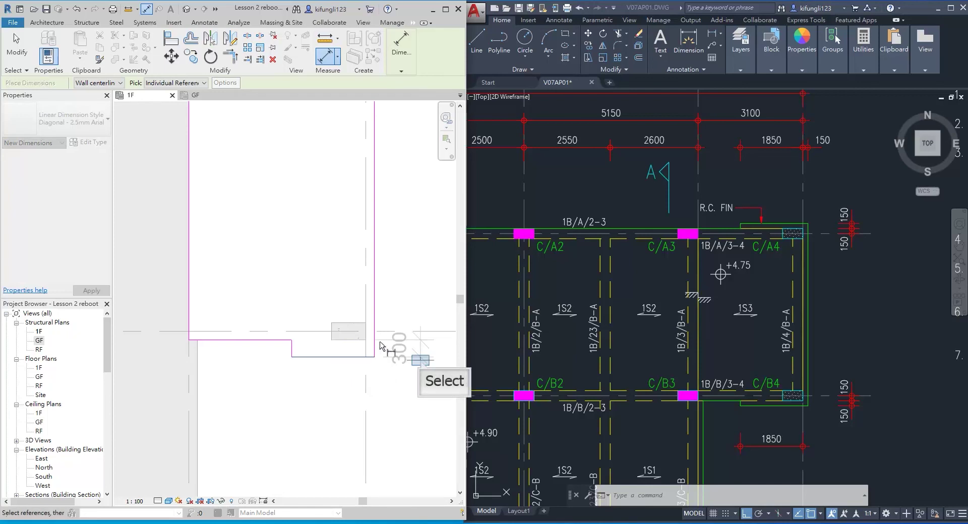
pyautogui.click(421, 363)
pyautogui.press('Escape')
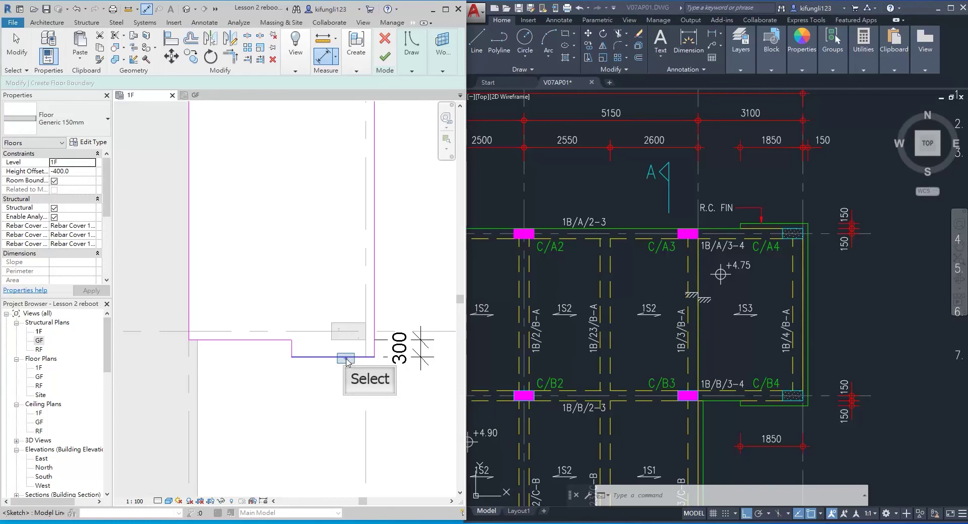
pyautogui.press('Escape')
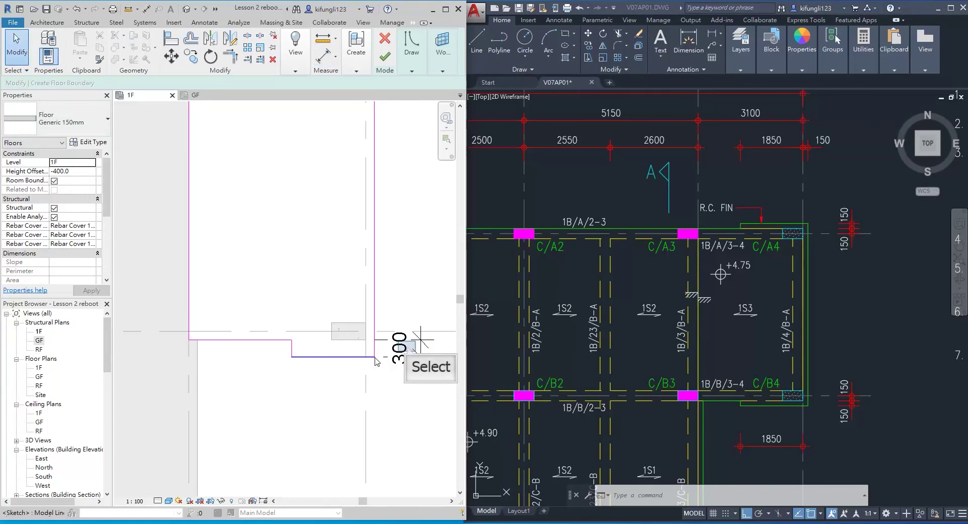
# - Set the step below grid B to 150 mm by moving the sketch's lowest line
pyautogui.click(404, 355)
pyautogui.click(387, 348)
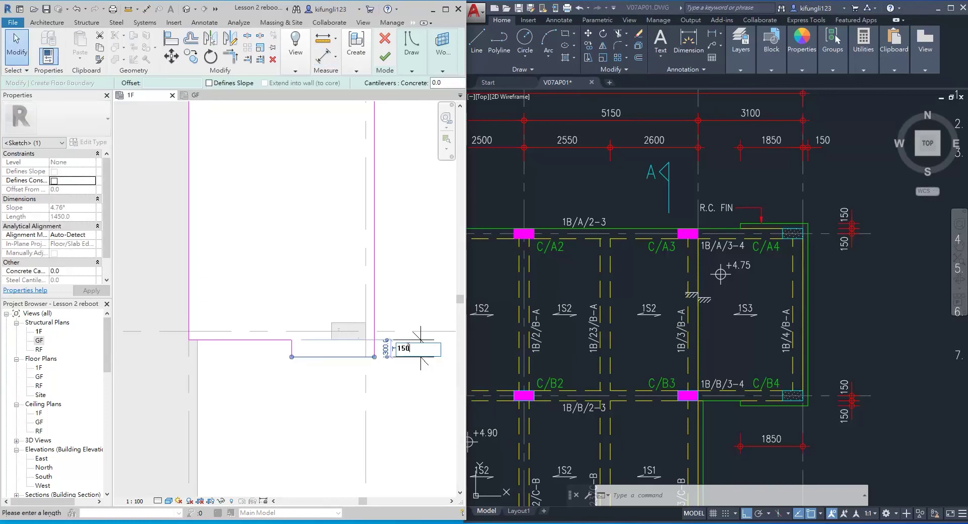
pyautogui.write('150')
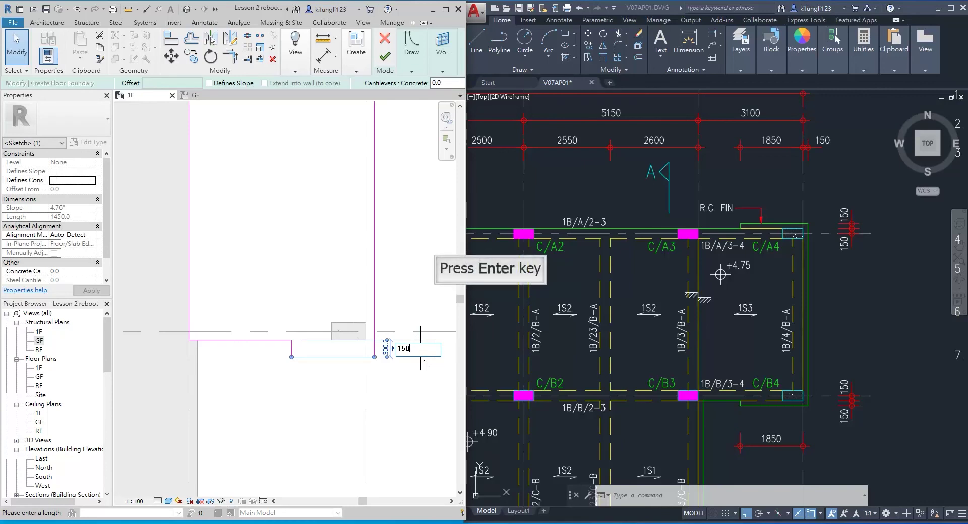
pyautogui.press('Return')
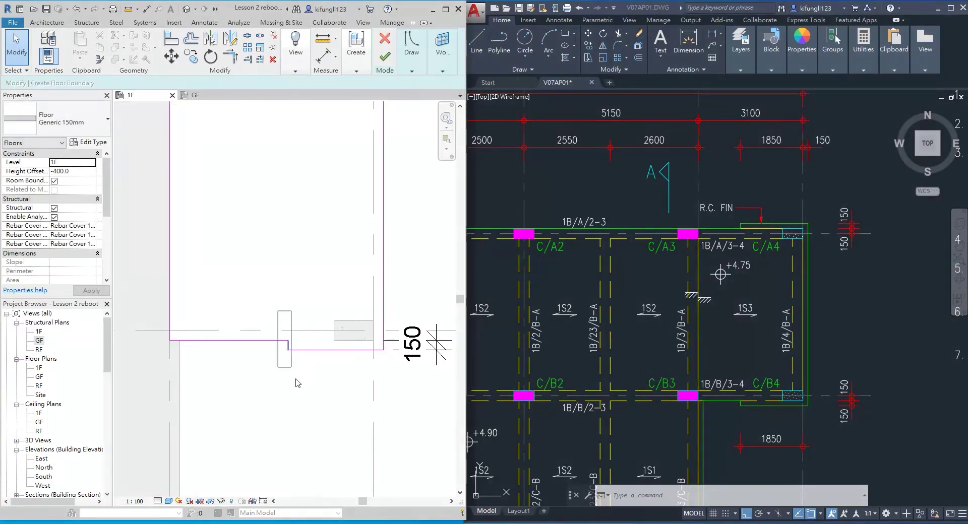
# - Place a horizontal dimension below the sketch from the short step line under grid B to grid 4
pyautogui.click(147, 10)
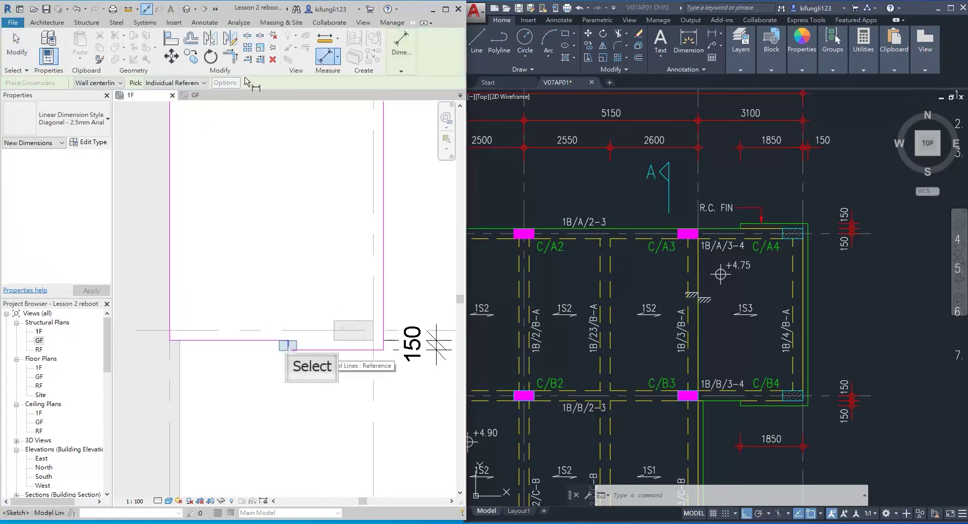
pyautogui.click(289, 348)
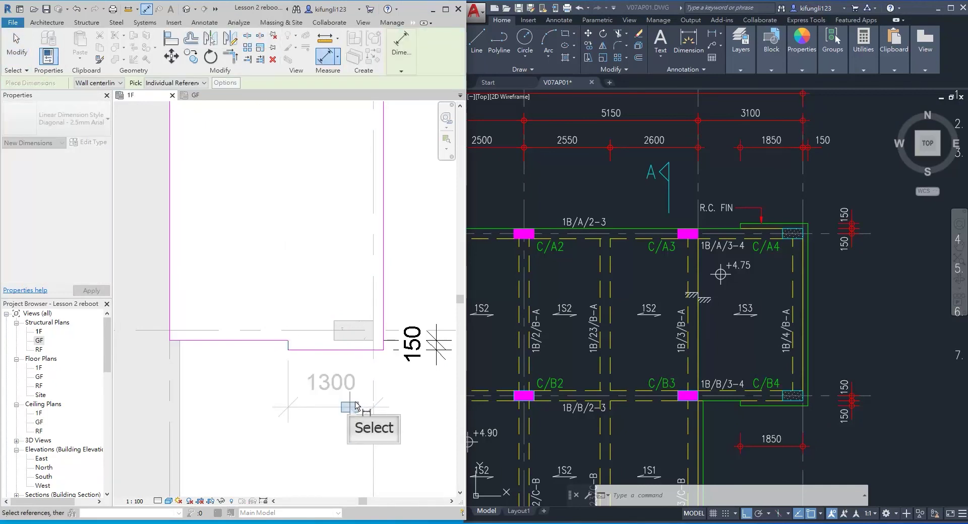
pyautogui.click(368, 406)
pyautogui.press('Escape')
pyautogui.press('Escape')
# - Set the distance from the short step line below grid B to grid 4 to 1850 mm
pyautogui.click(310, 399)
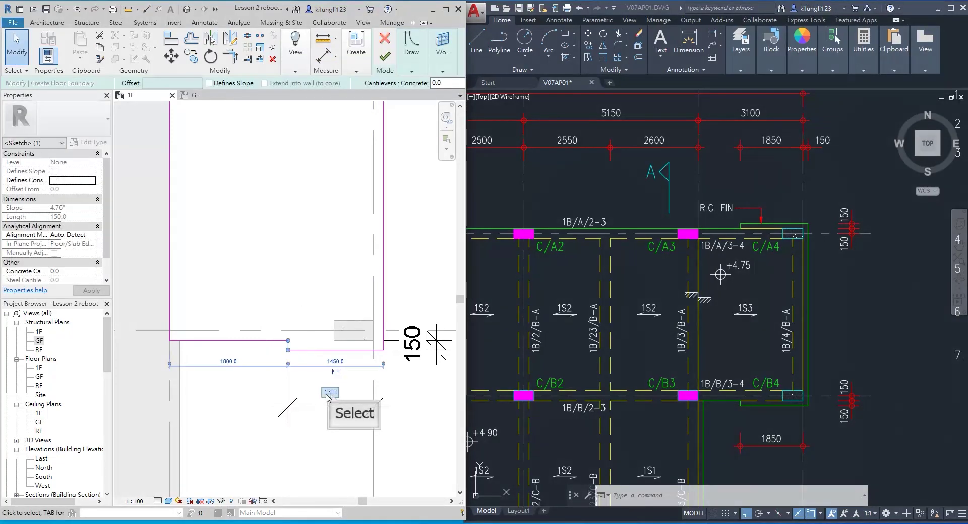
pyautogui.click(329, 388)
pyautogui.write('1850')
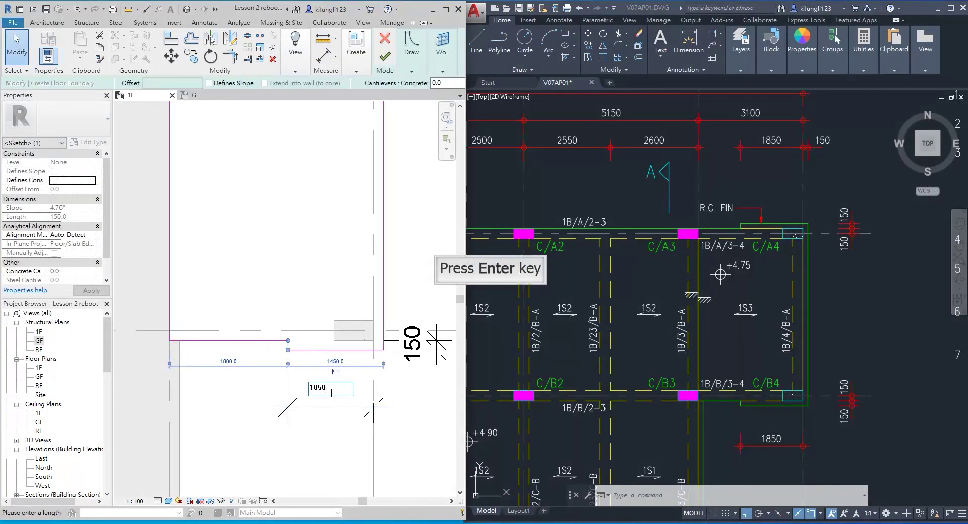
pyautogui.press('Return')
pyautogui.press('Escape')
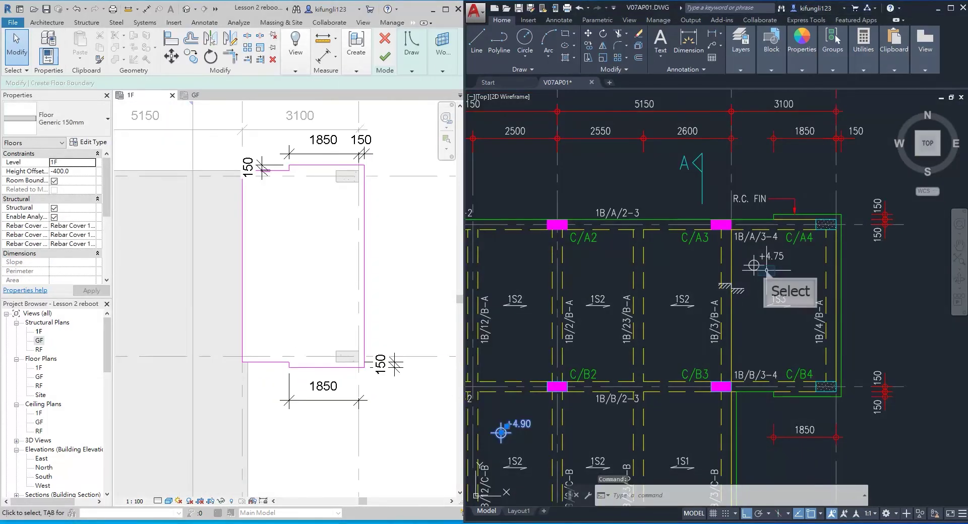
# - Highlight slab 1S3's +4.75 level mark in the AutoCAD plan and set the Revit floor's height offset from 1F to -150 mm
pyautogui.click(767, 271)
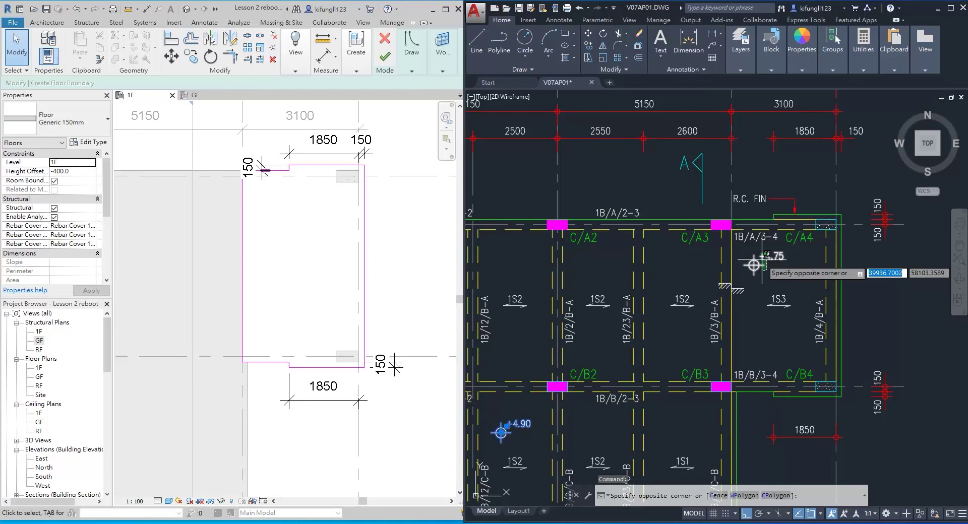
pyautogui.click(754, 264)
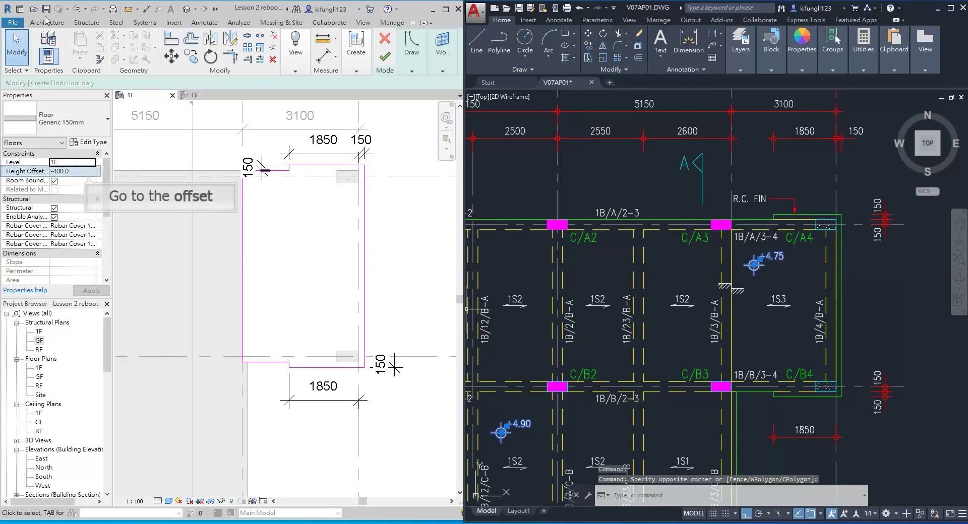
pyautogui.click(88, 174)
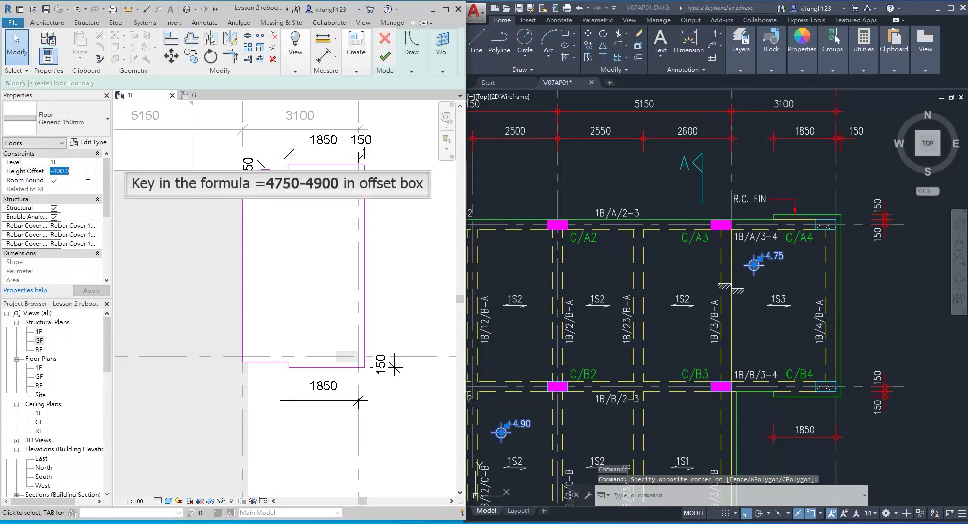
pyautogui.write('=4900-4750')
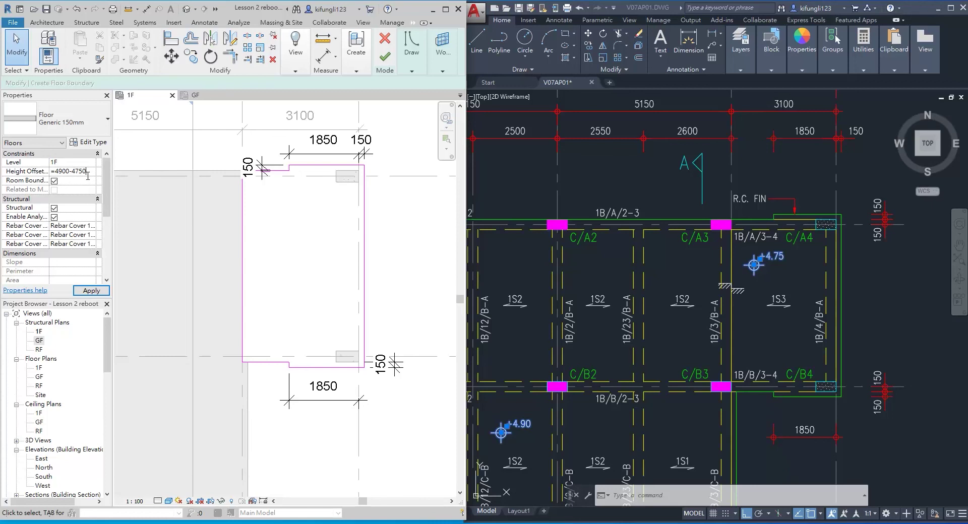
pyautogui.press('Return')
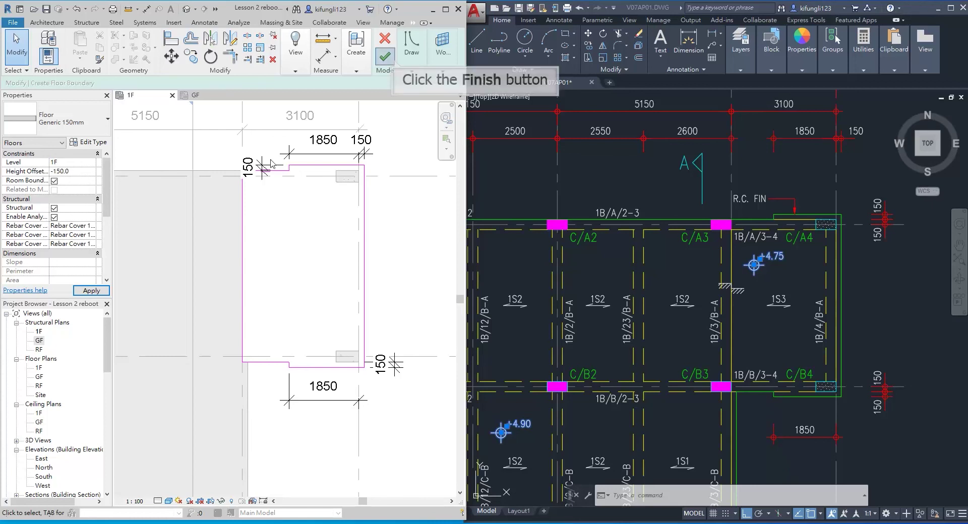
# - Finish the slab 1S3 floor boundary and delete its span direction symbol
pyautogui.click(385, 56)
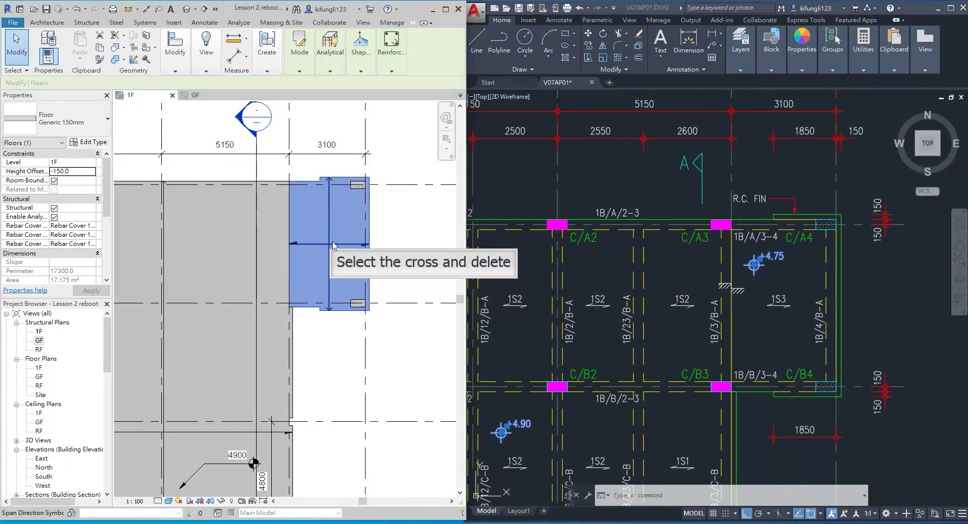
pyautogui.press('Escape')
pyautogui.scroll(-3, 333, 246)
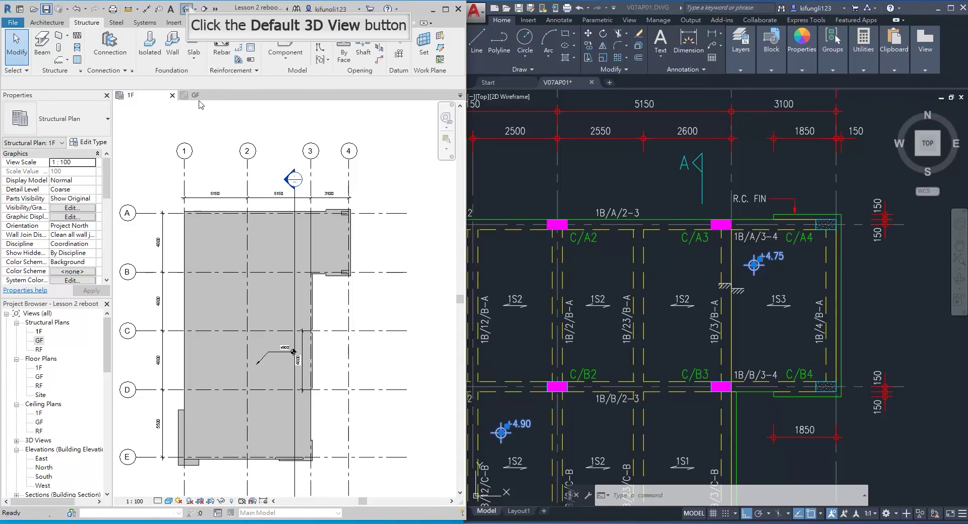
# - In the default 3D view, raise the base of the Generic - 150mm wall at the front corner to a base offset of 150 mm
pyautogui.click(187, 8)
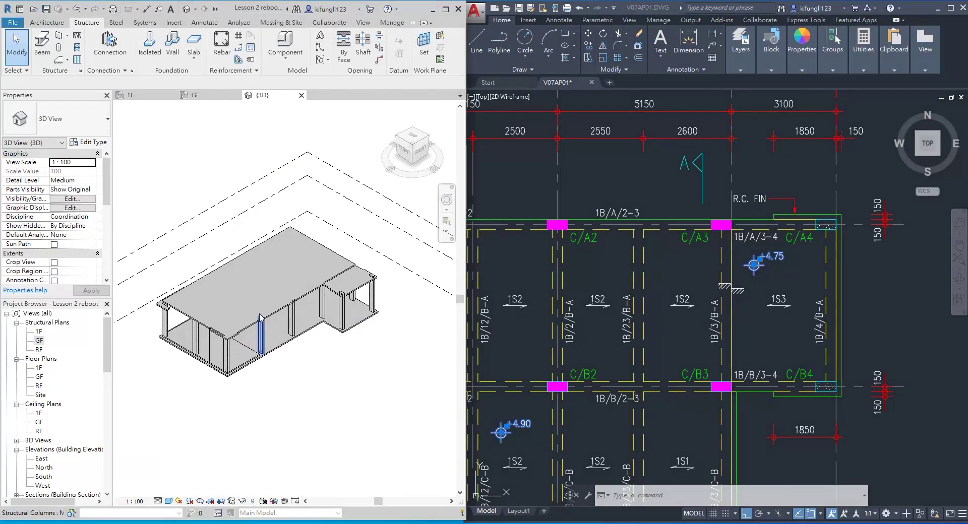
pyautogui.keyDown('shift'); pyautogui.moveTo(260, 333); pyautogui.dragTo(255, 310, button='middle'); pyautogui.keyUp('shift')
pyautogui.scroll(5, 254, 311)
pyautogui.click(217, 348)
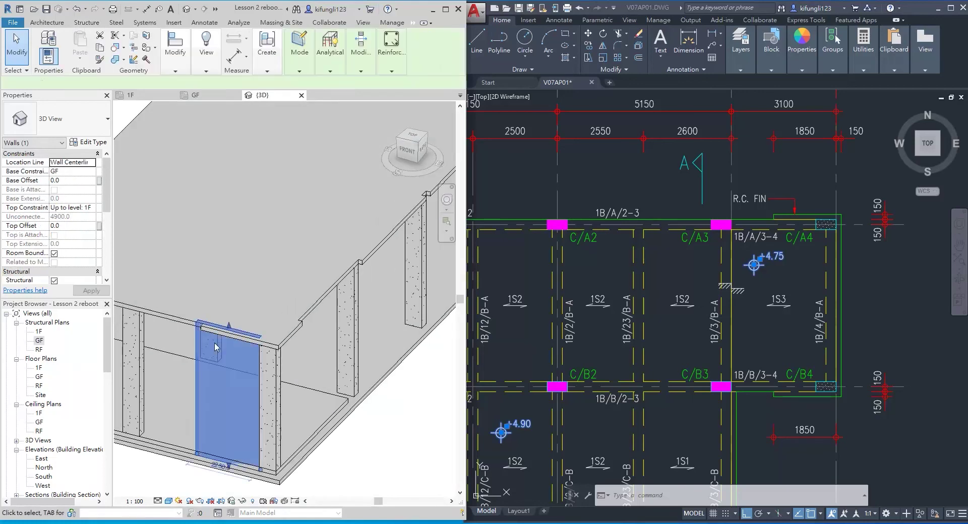
pyautogui.scroll(2, 217, 348)
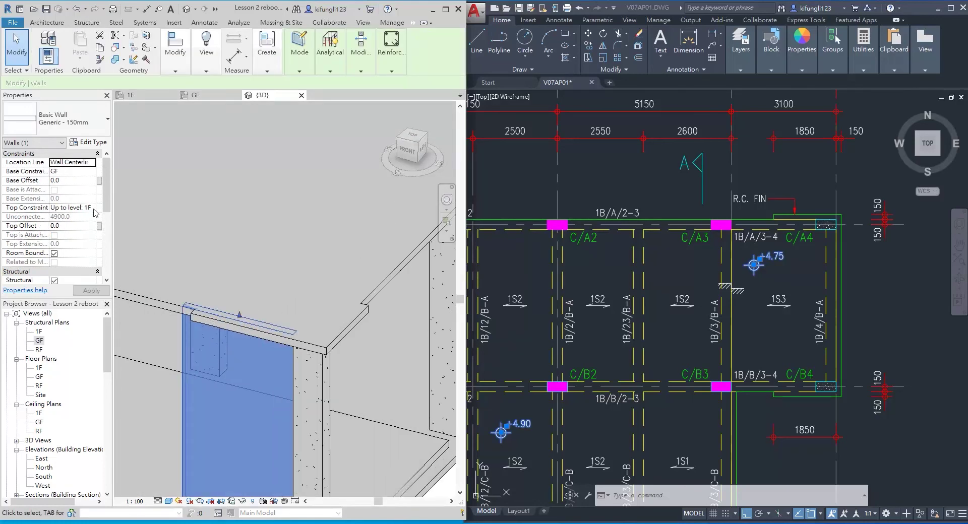
pyautogui.keyDown('shift'); pyautogui.moveTo(297, 272); pyautogui.dragTo(345, 242, button='middle'); pyautogui.keyUp('shift')
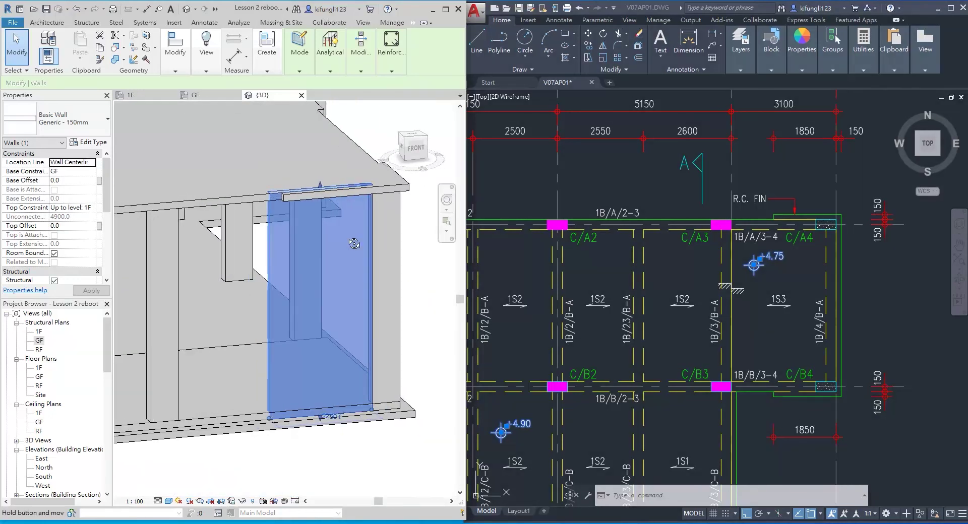
pyautogui.scroll(4, 321, 424)
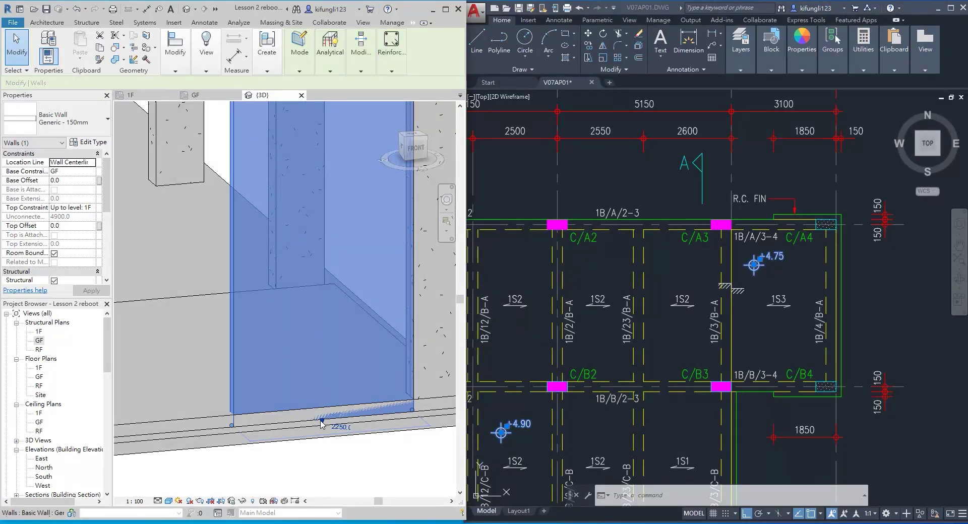
pyautogui.moveTo(321, 425); pyautogui.dragTo(320, 407)
pyautogui.scroll(-2, 324, 407)
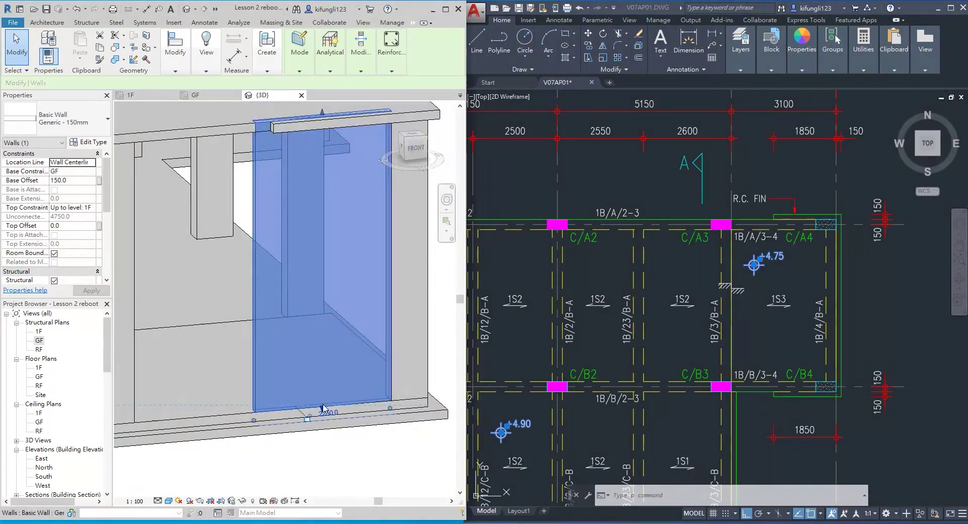
# - Lower the top of the front corner wall to a top offset of -150 mm and deselect it
pyautogui.moveTo(321, 156); pyautogui.dragTo(321, 164)
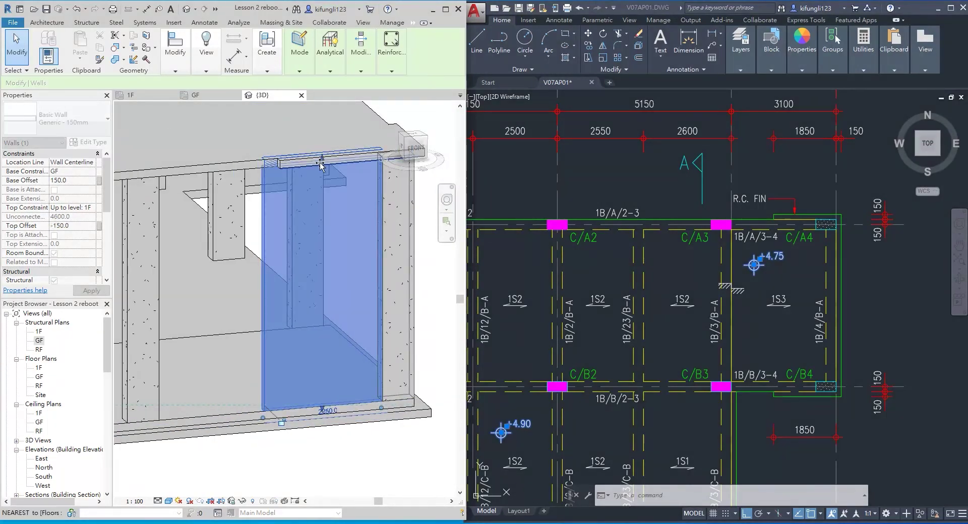
pyautogui.scroll(-3, 321, 164)
pyautogui.press('Escape')
pyautogui.scroll(-2, 283, 227)
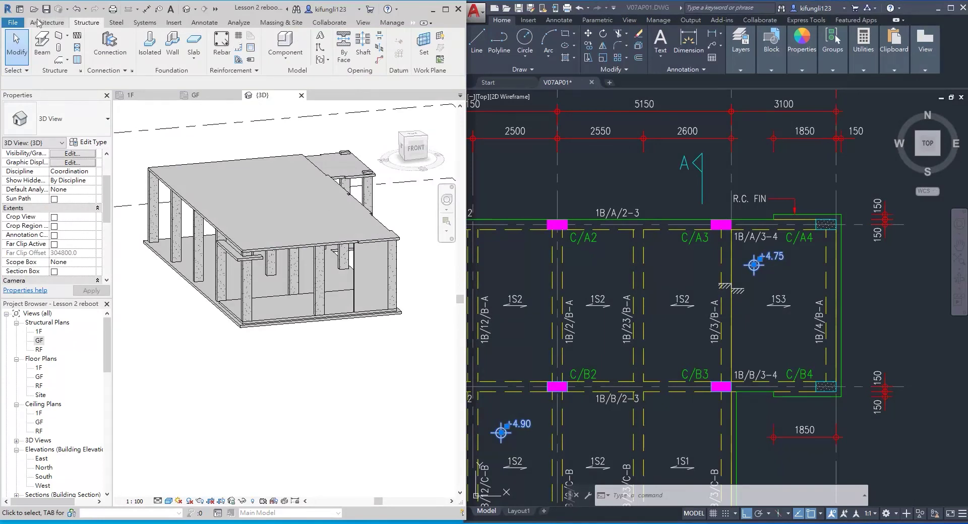